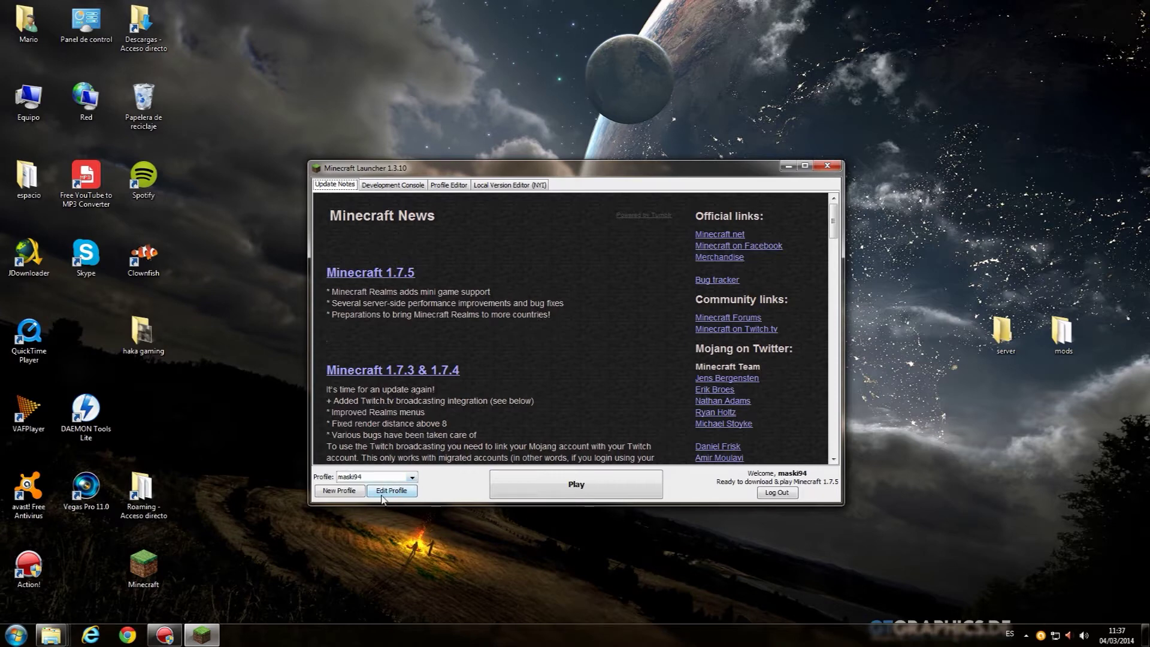
Step: Set the launcher profile to use release 1.6.2, save it and start the game
click(390, 492)
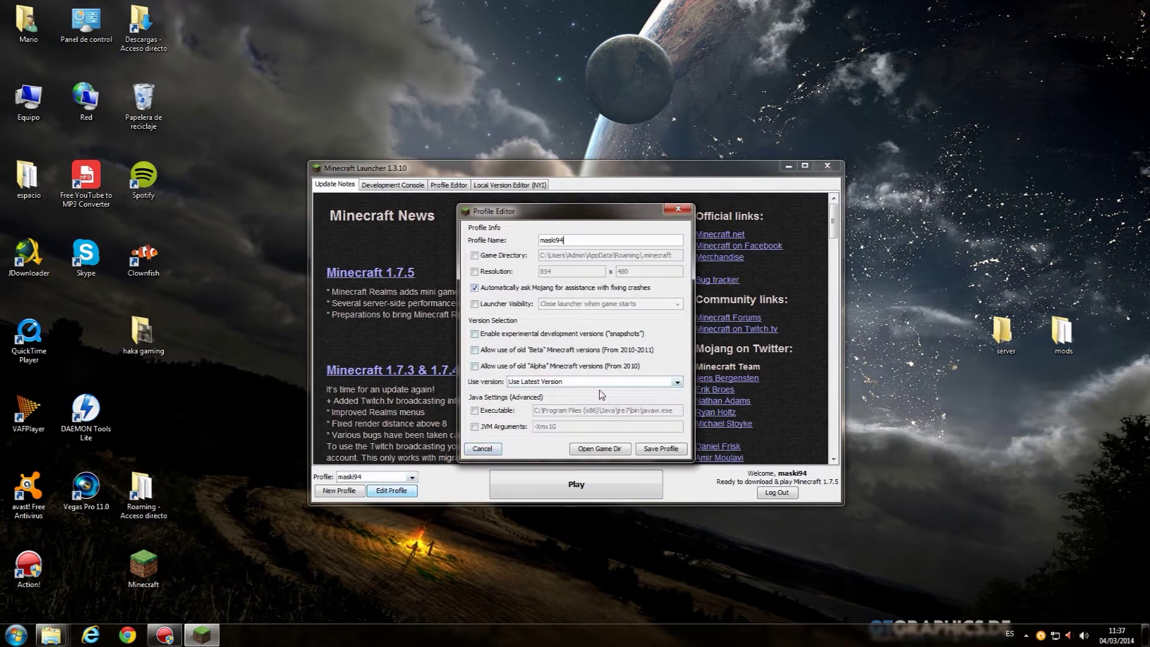
click(599, 388)
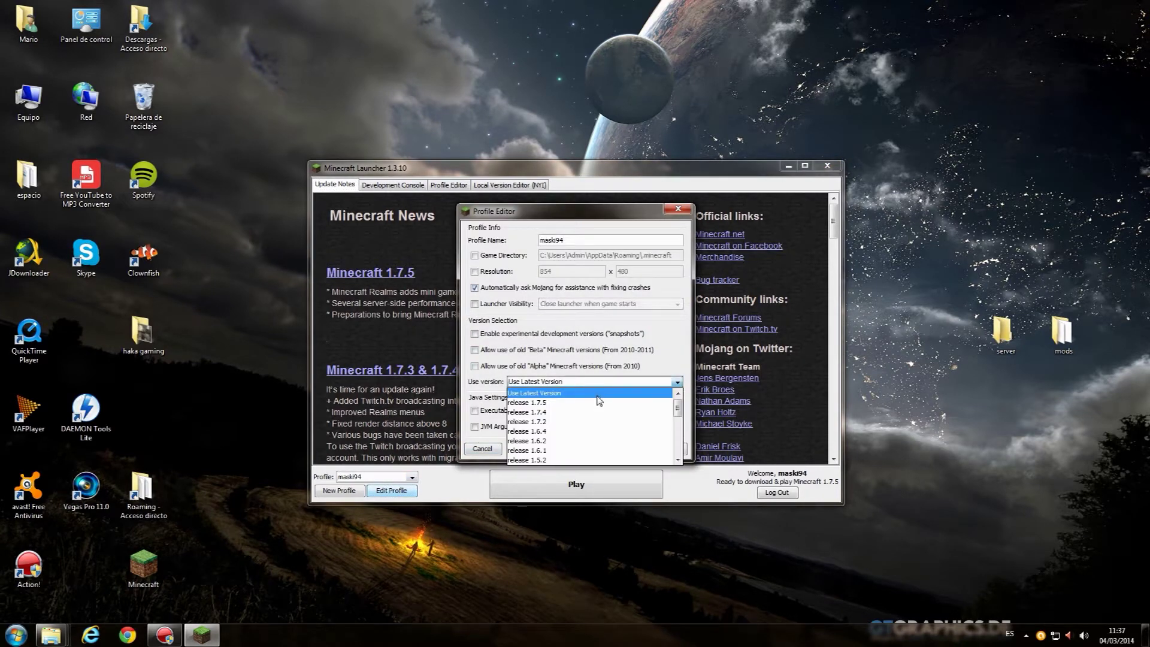
click(563, 448)
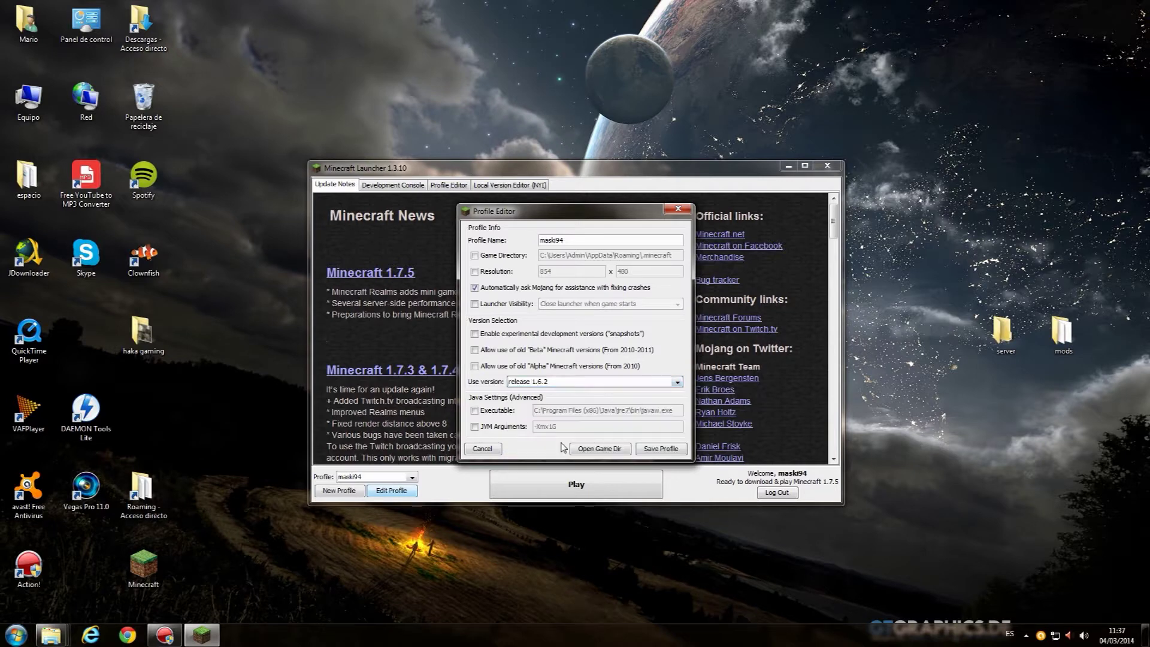
click(653, 451)
click(576, 484)
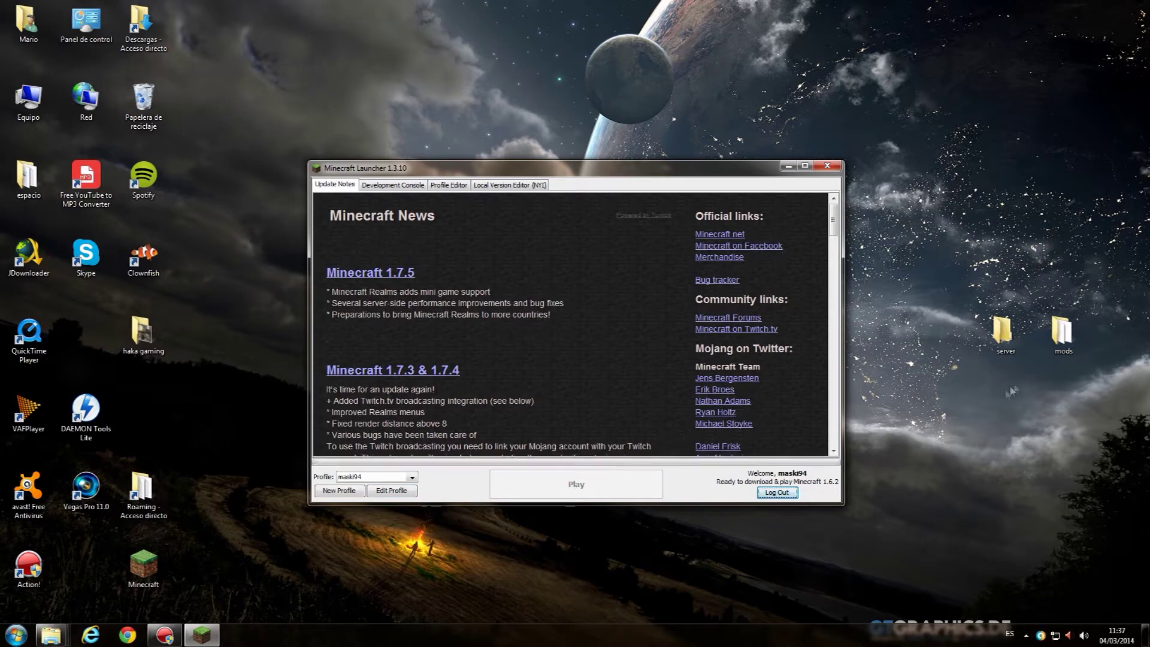
Step: Look through the mods folder and the .minecraft folder, then clear the open windows off the desktop
drag(1102, 269, 945, 387)
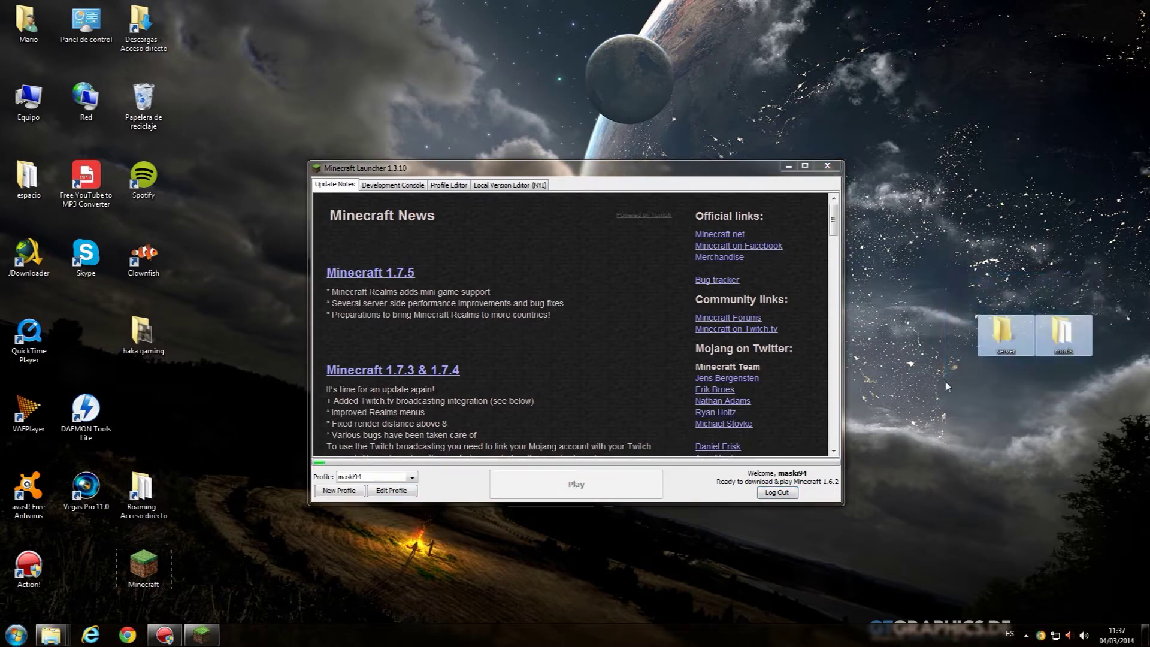
double_click(1062, 333)
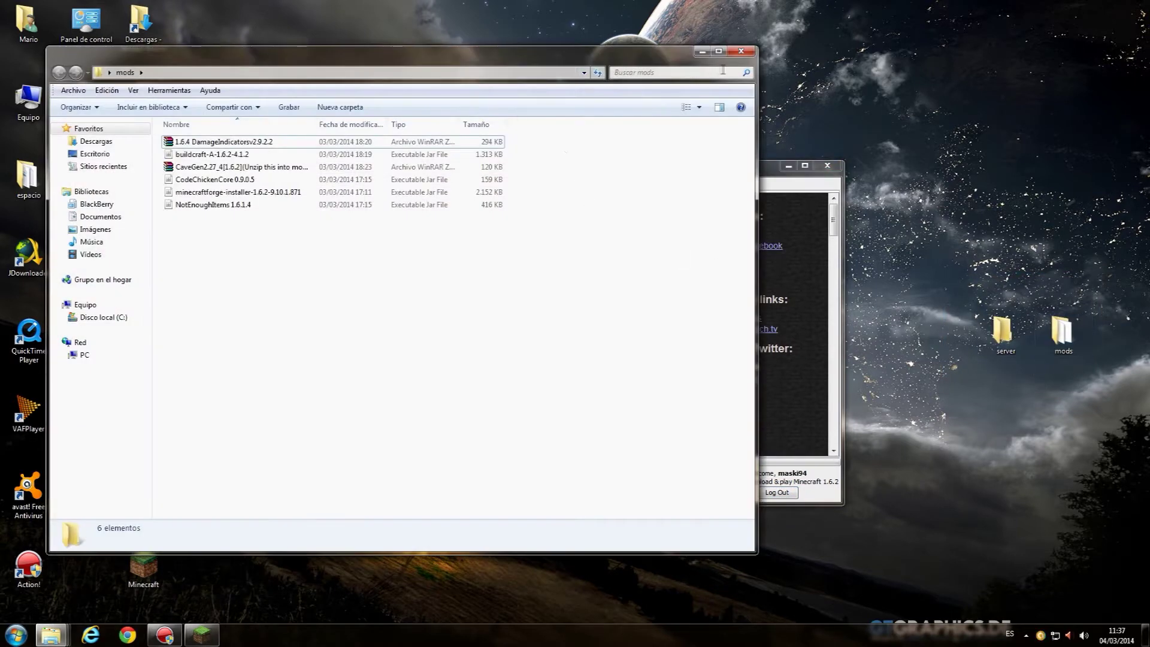
click(702, 51)
click(1012, 324)
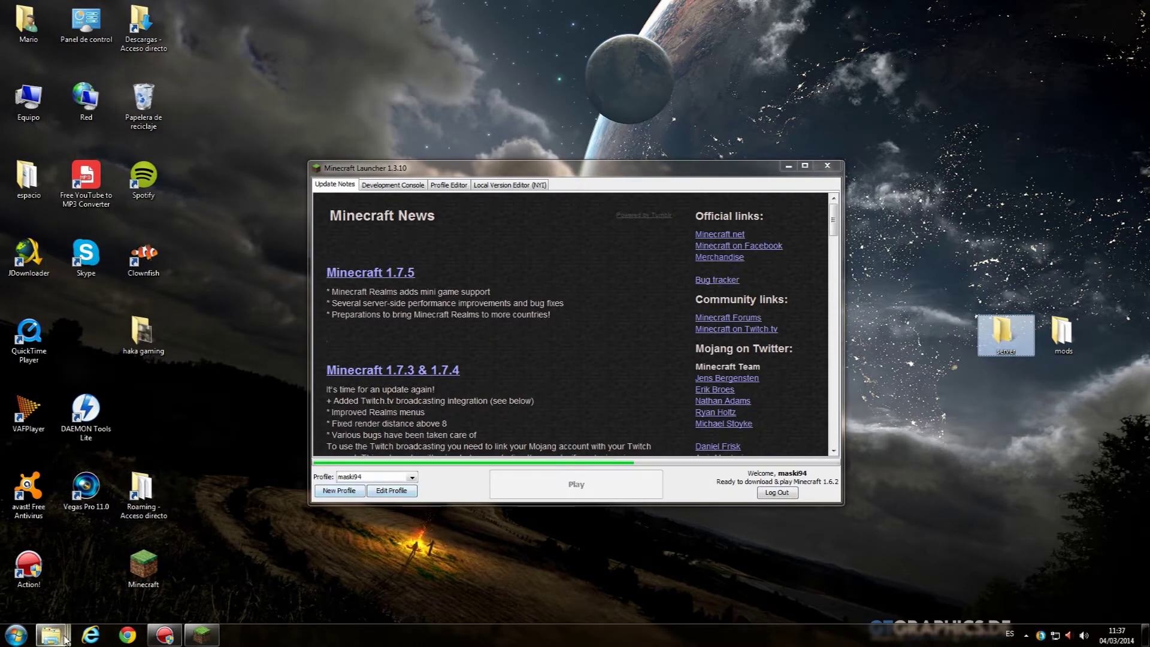
click(52, 635)
click(91, 560)
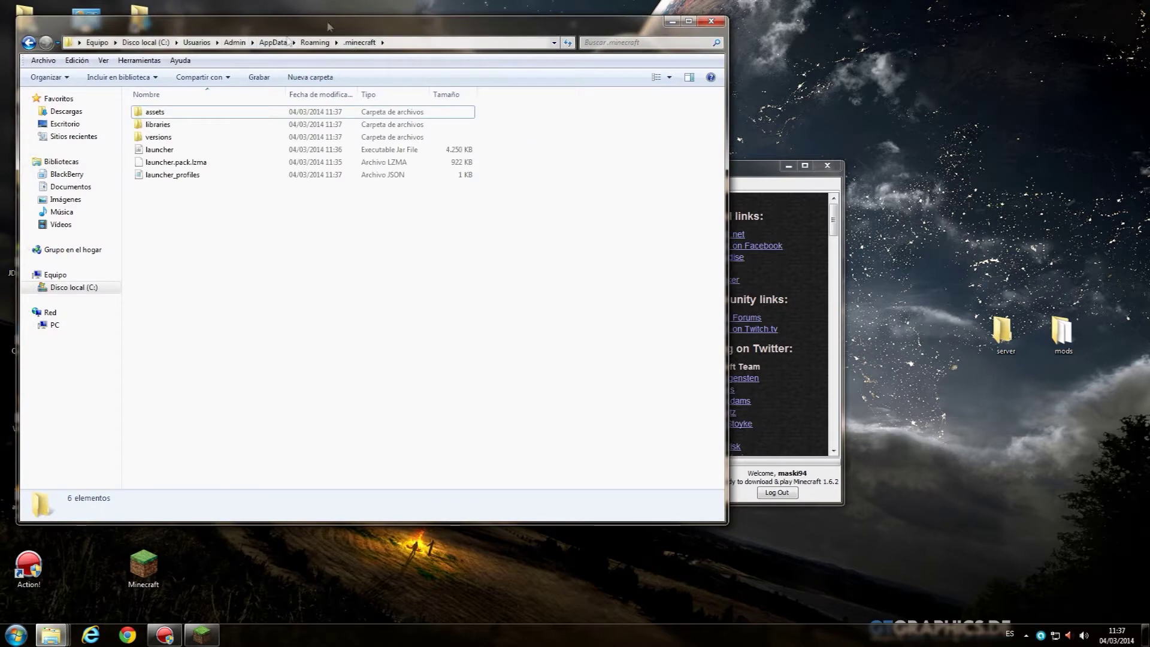
click(674, 22)
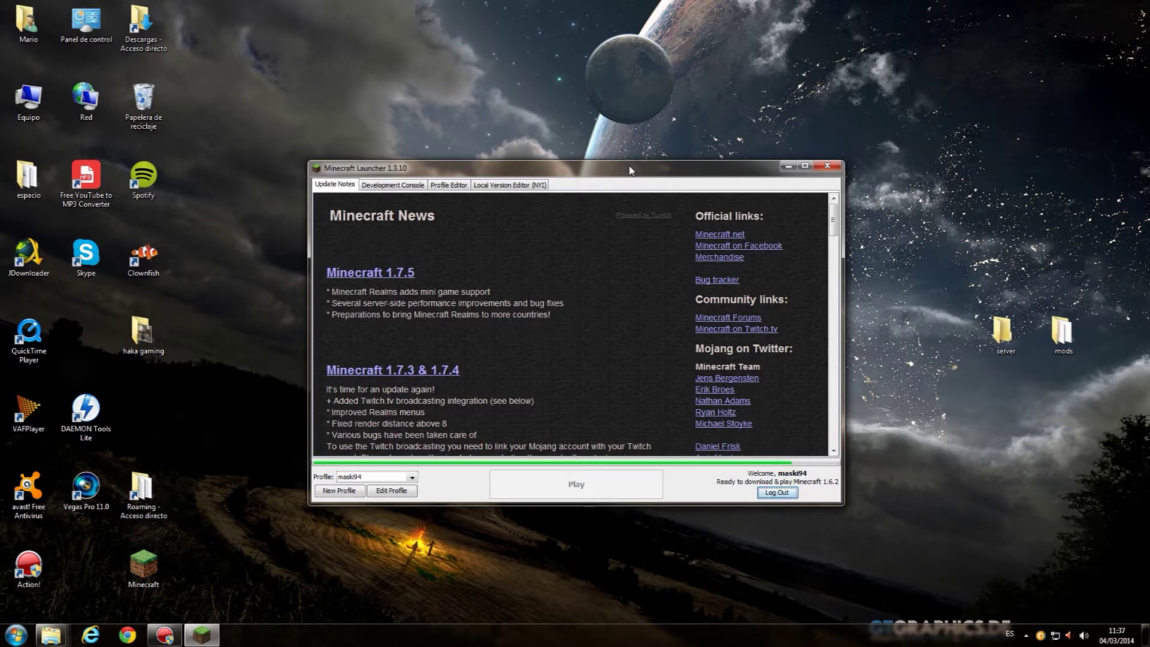
click(1017, 341)
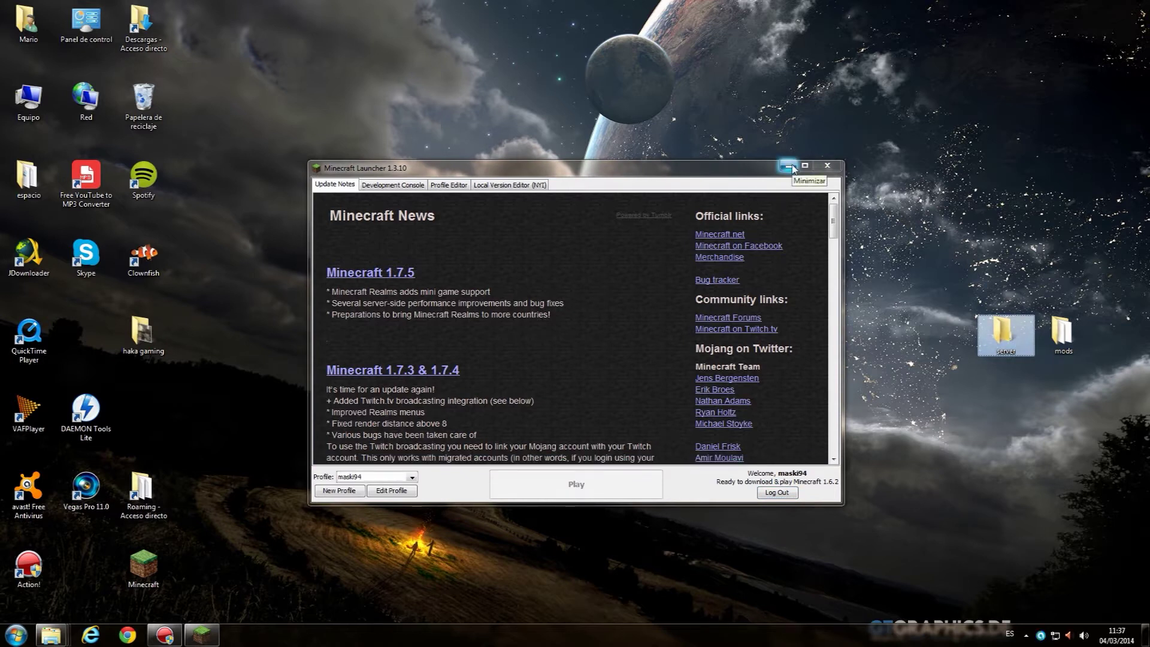
click(790, 168)
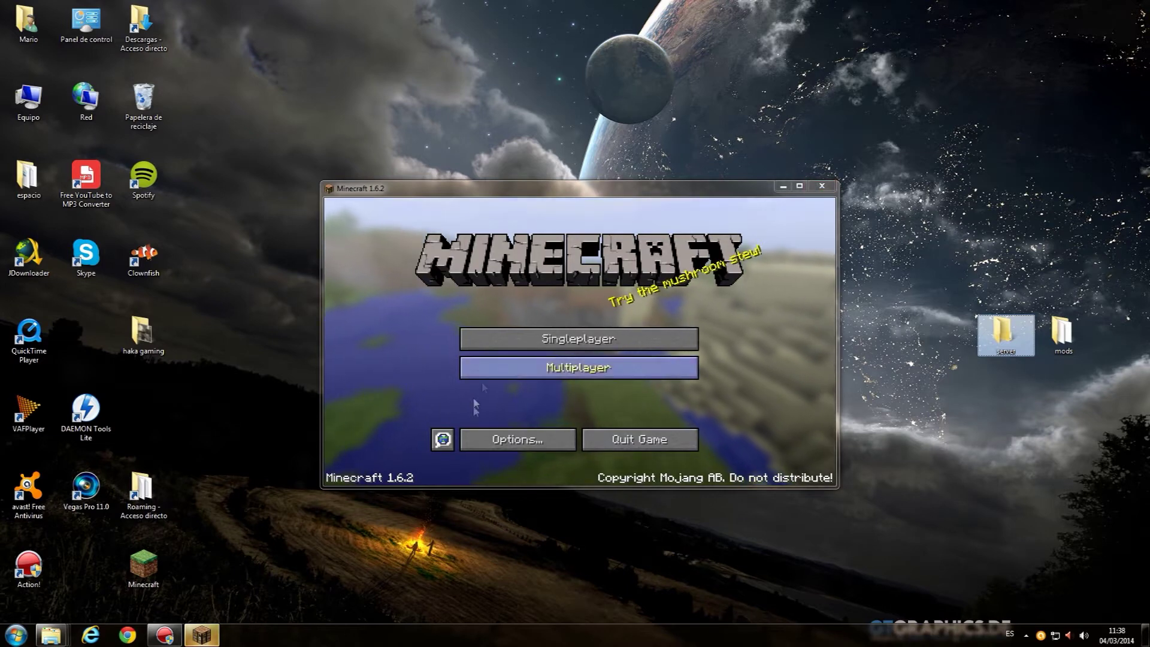
Step: Lower the game's music volume to 11% and the sound volume to 8%
click(523, 438)
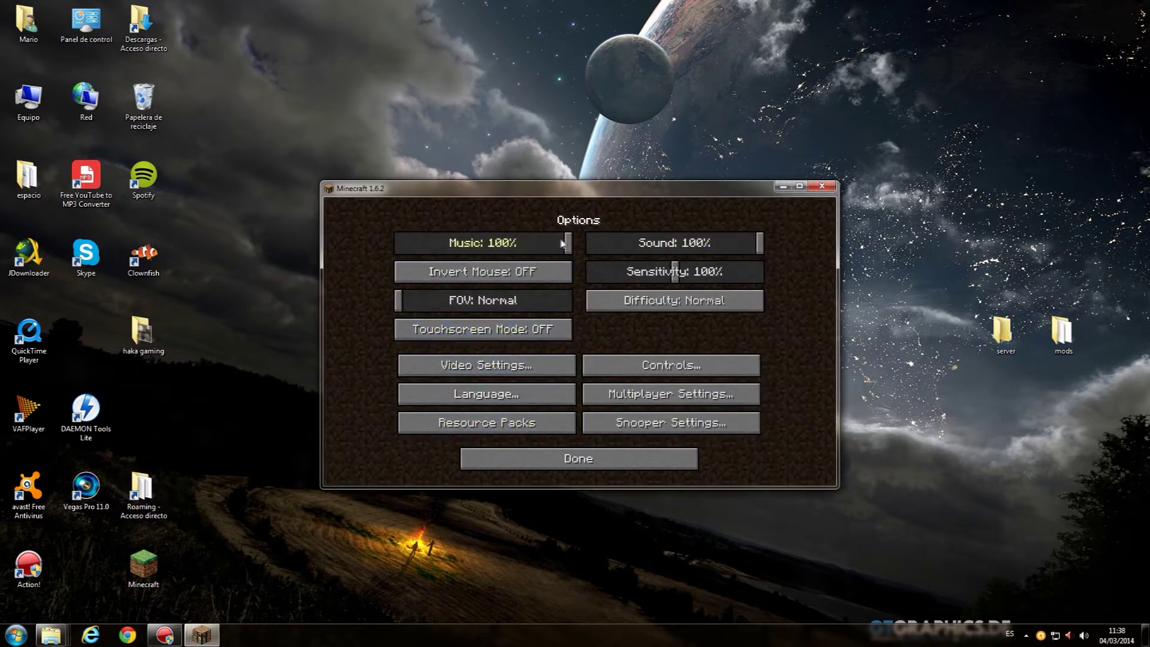
drag(565, 245, 418, 245)
drag(743, 245, 604, 244)
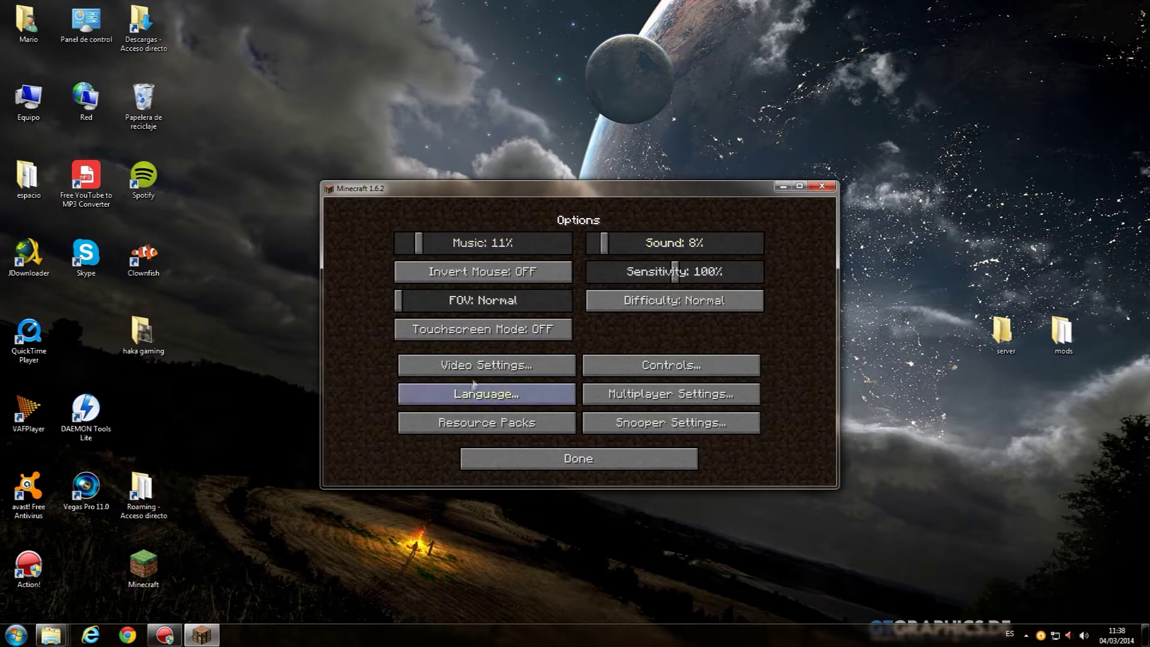
Step: Change the game language to Español (España) and return to the main menu
click(493, 389)
scroll(657, 291, down, 3)
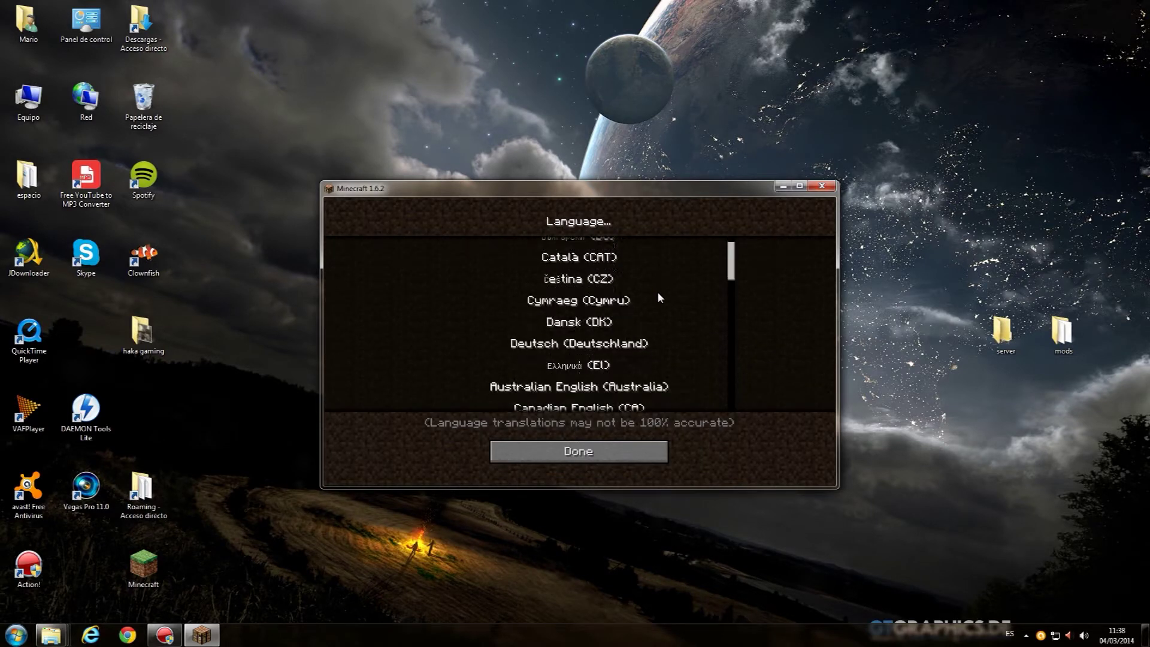
scroll(656, 279, down, 3)
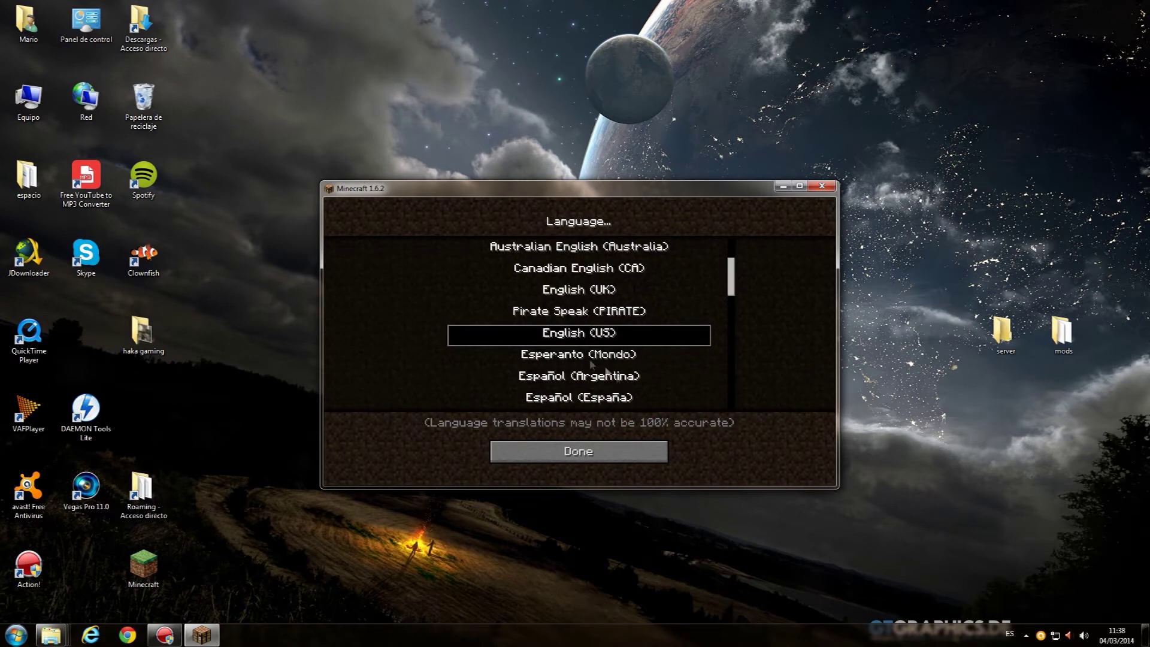
click(612, 389)
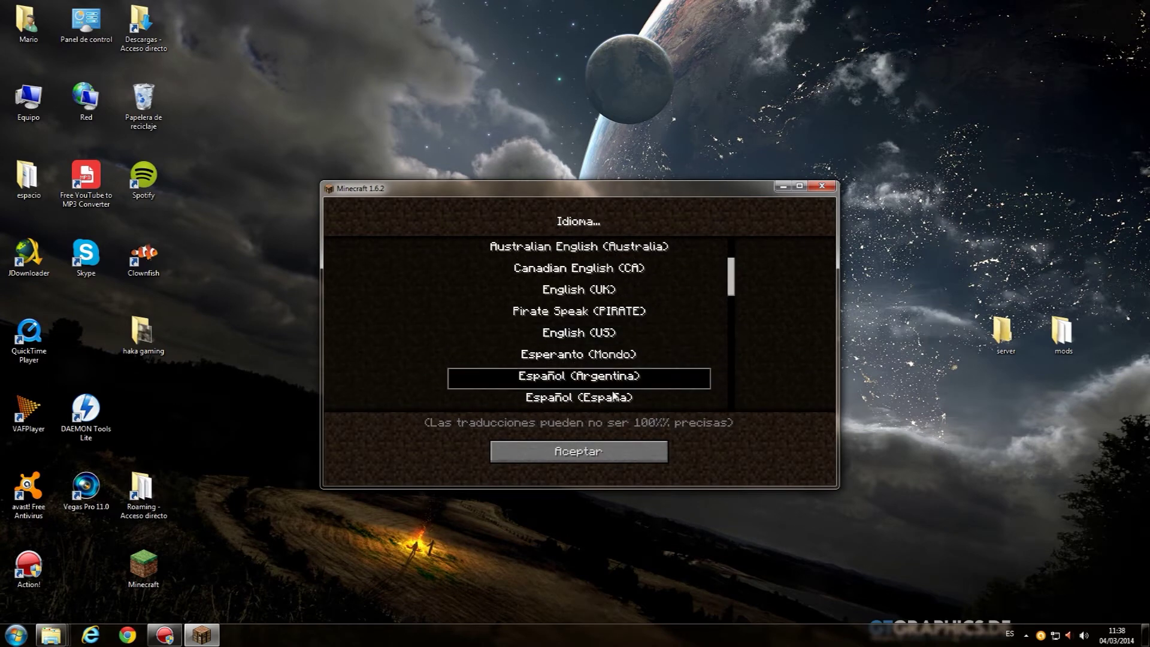
scroll(616, 399, down, 2)
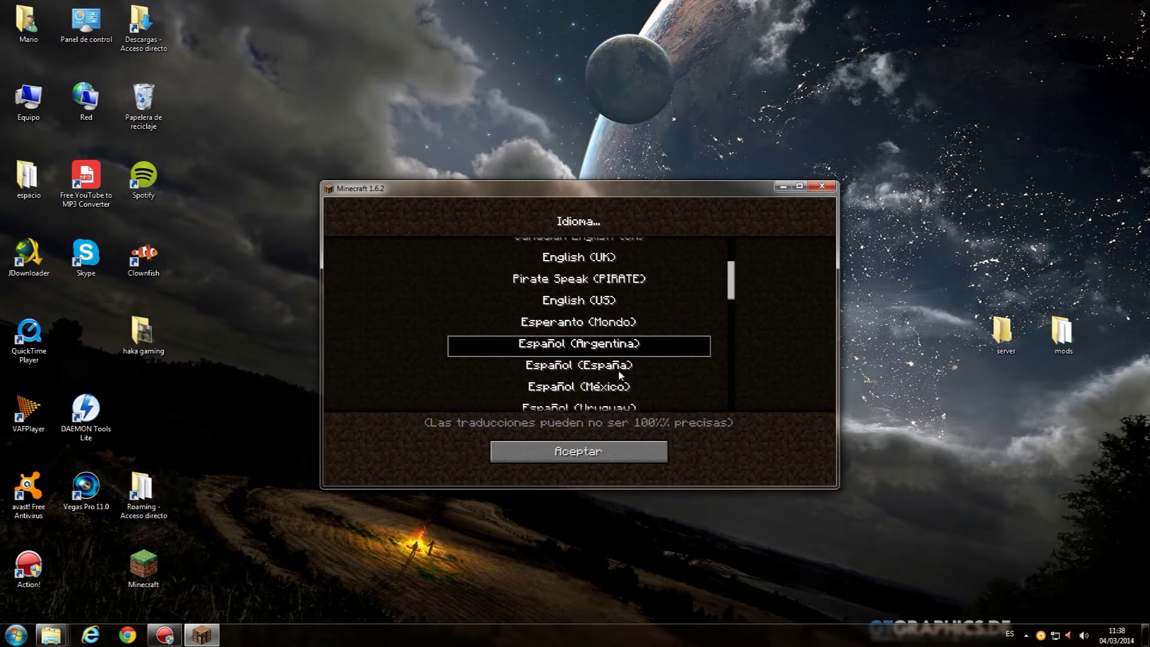
click(621, 373)
click(611, 448)
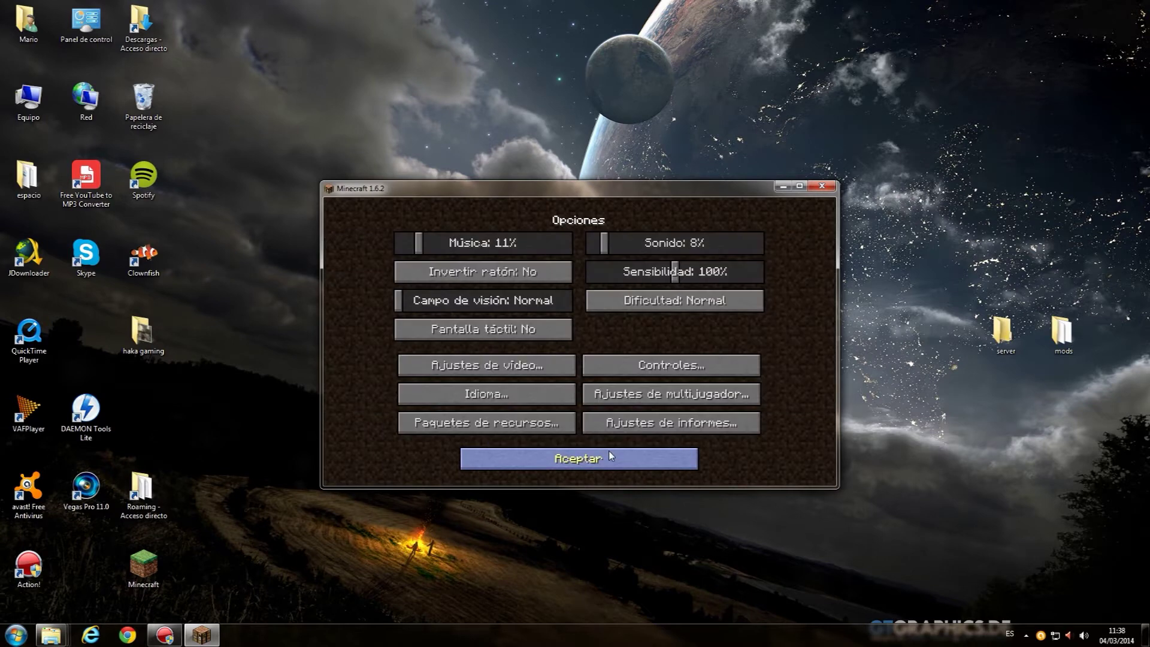
click(609, 455)
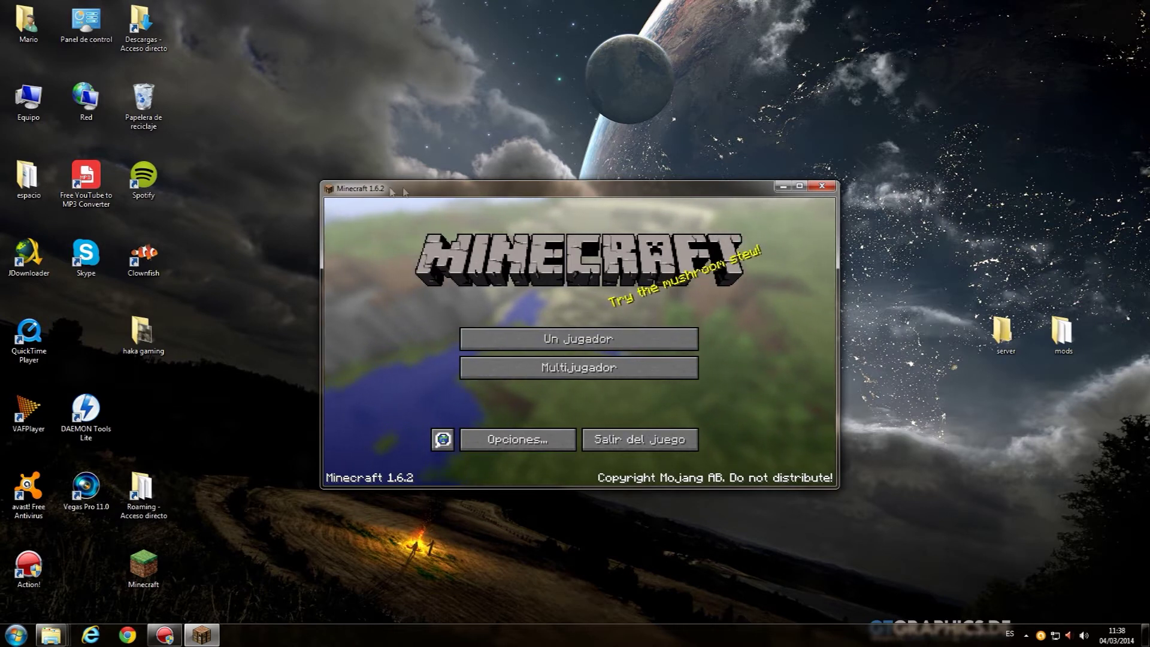
Step: Close the game and run minecraftforge-installer-1.6.2-9.10.1.871 from the mods folder
click(822, 186)
double_click(1062, 331)
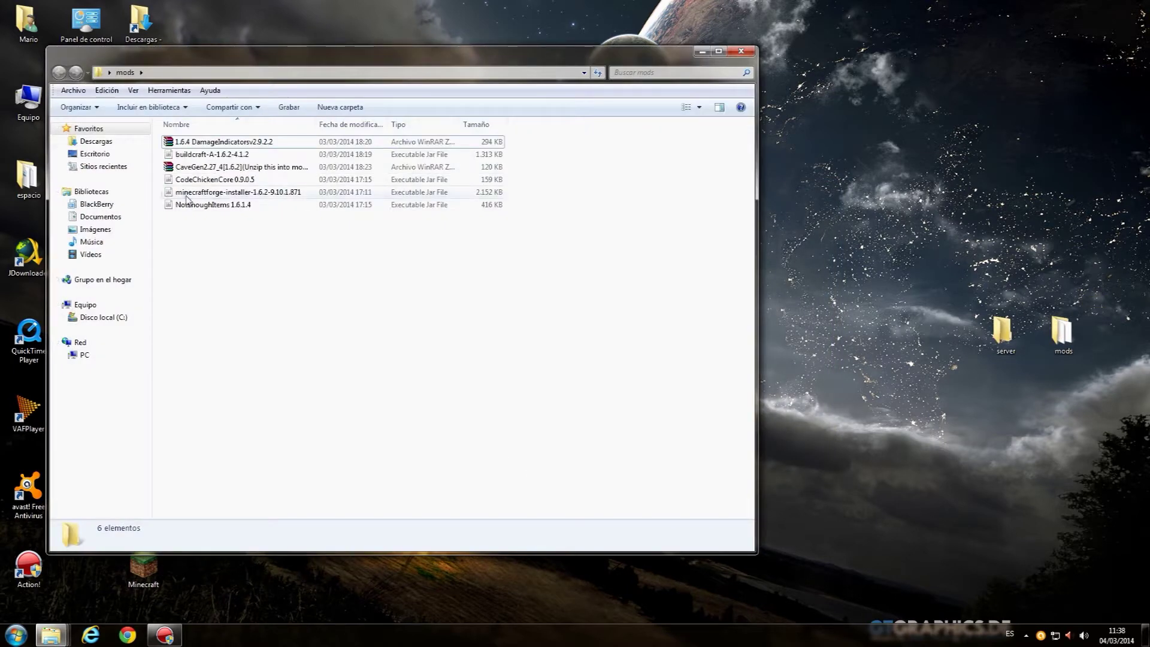
click(227, 194)
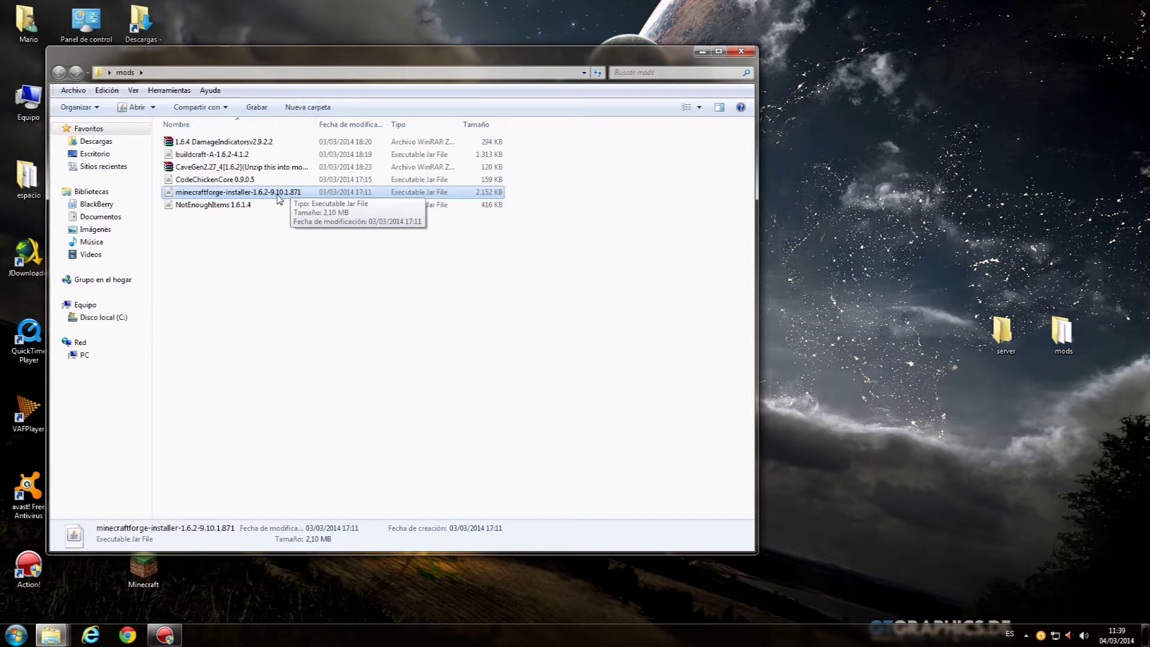
double_click(279, 197)
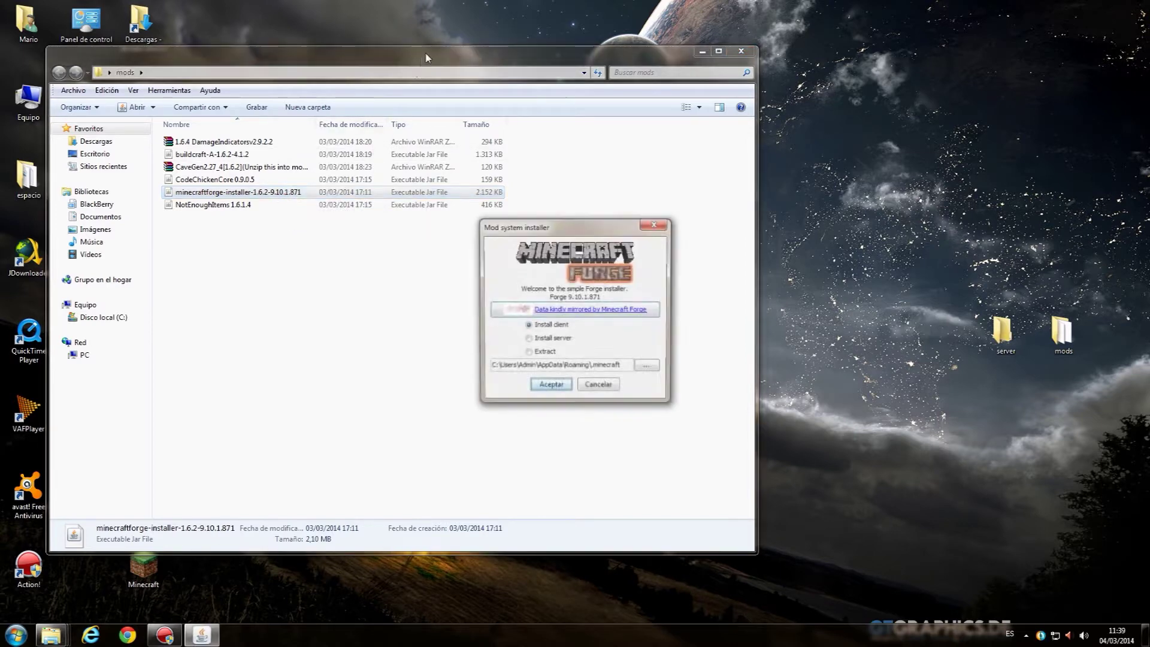
Step: Clear the mods window out of the way and install the Forge client into the .minecraft folder
drag(427, 59, 569, 89)
click(844, 82)
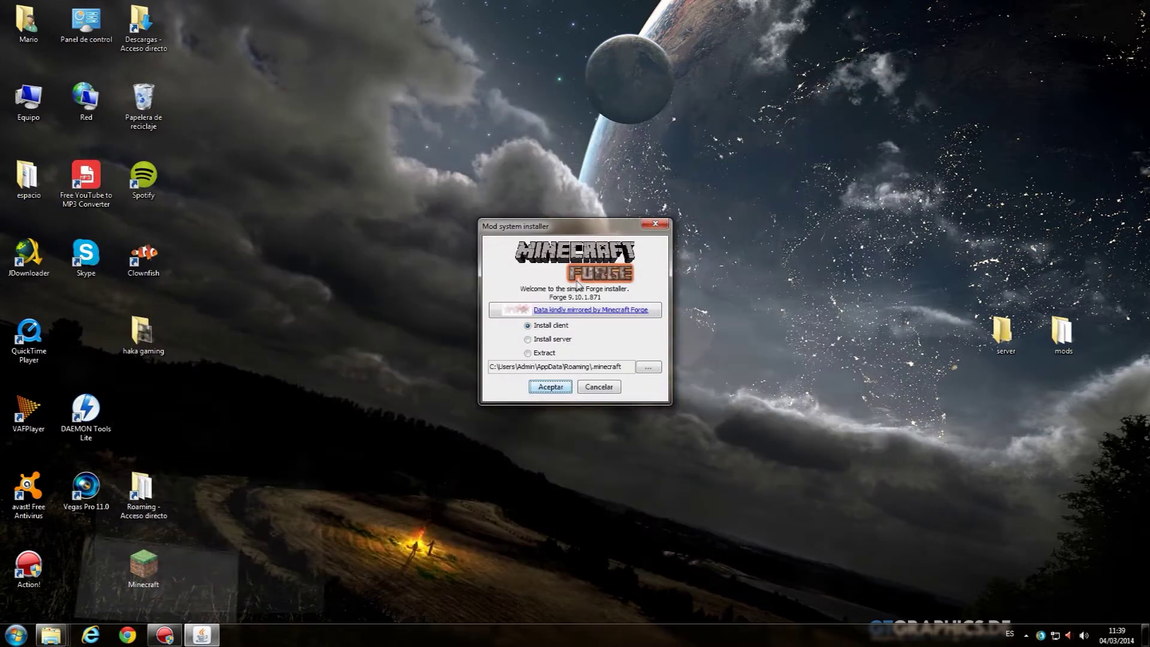
drag(593, 231, 588, 145)
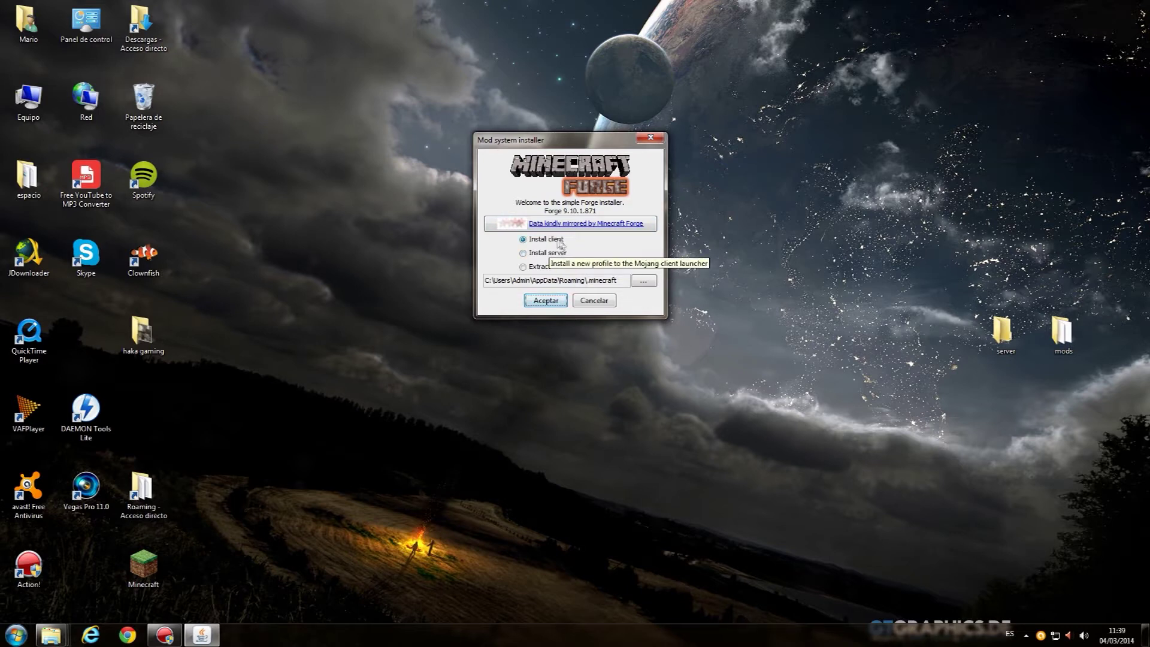
click(541, 302)
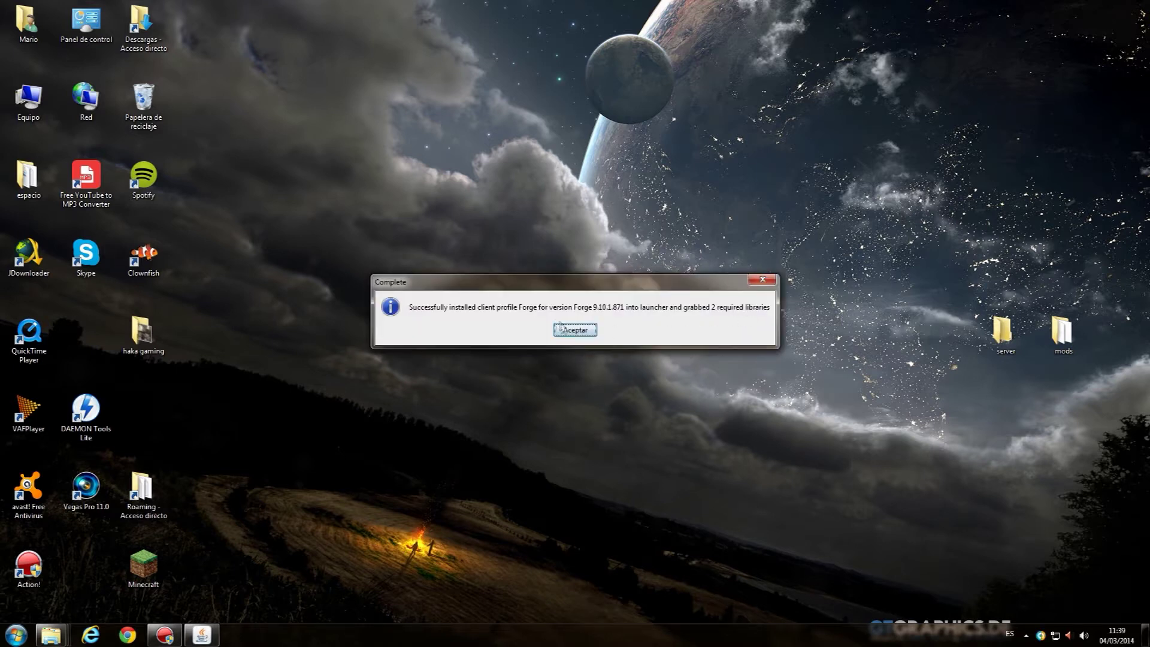
click(580, 329)
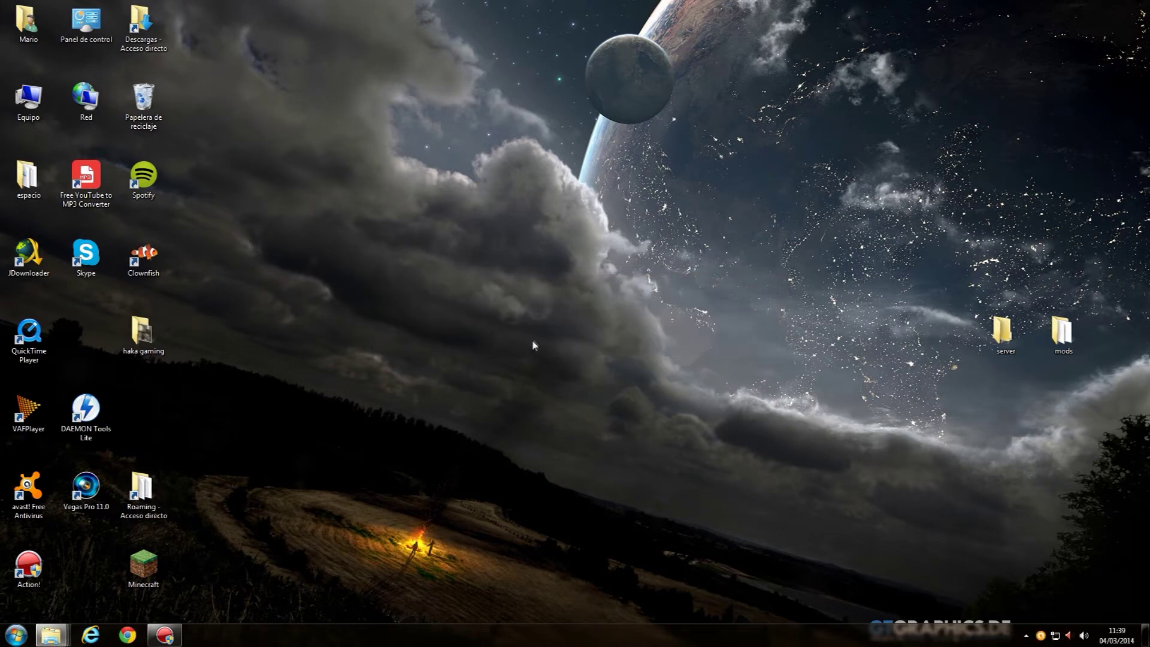
Step: Run the Forge installer from the mods folder again and install the server into the desktop's server folder
double_click(1062, 331)
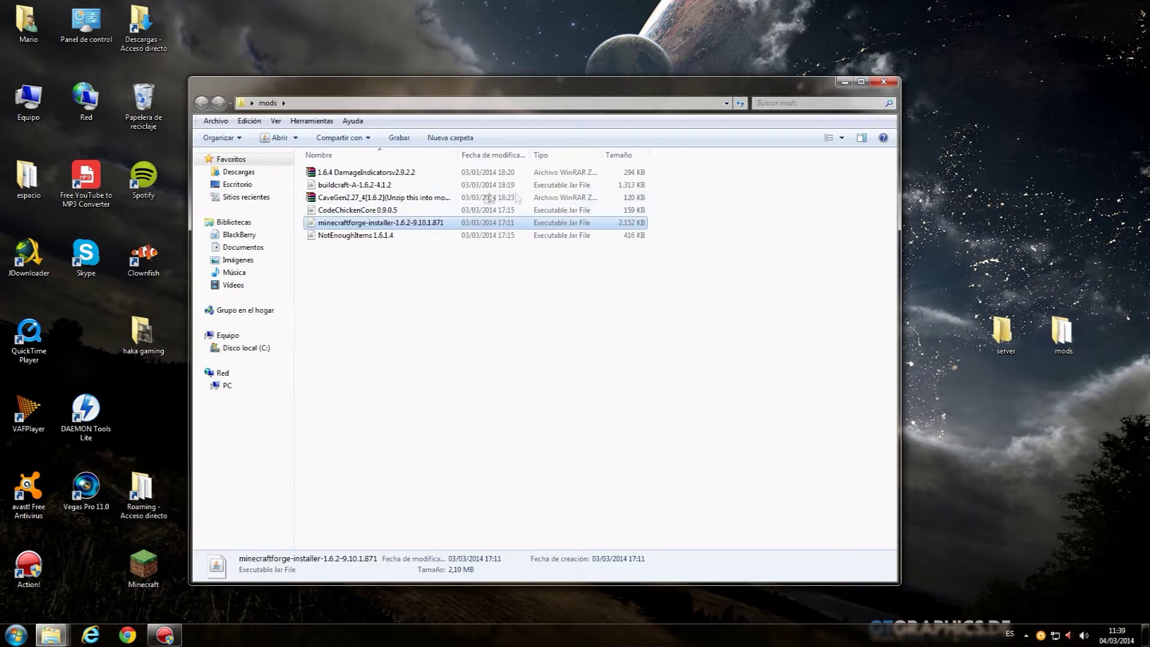
double_click(388, 225)
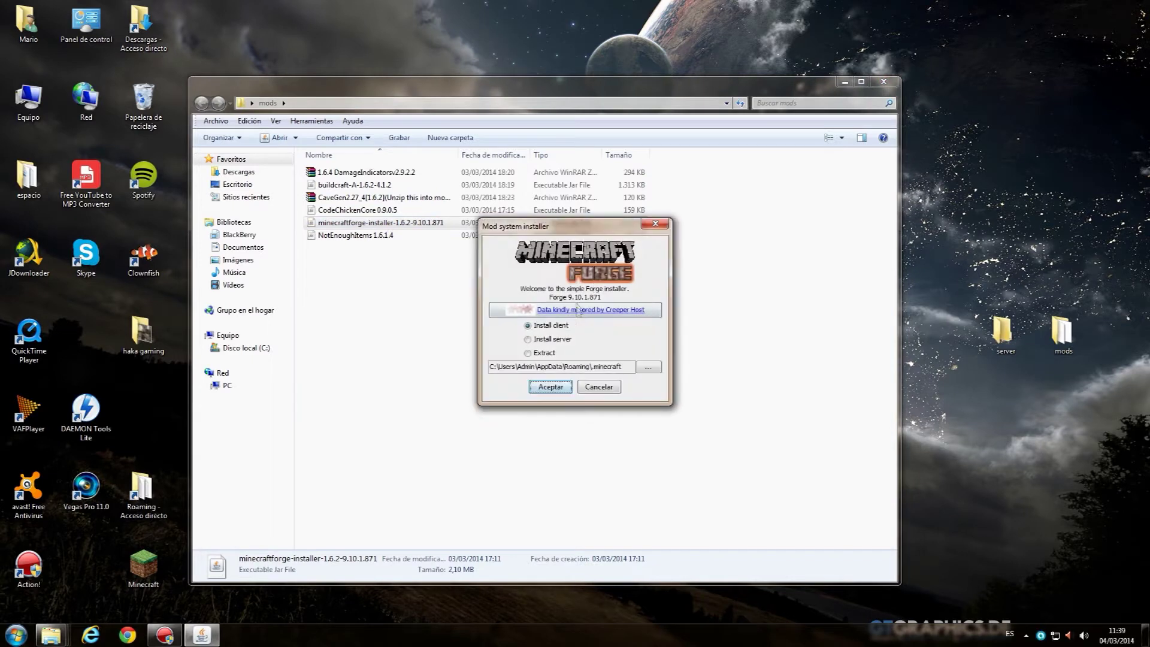
click(538, 339)
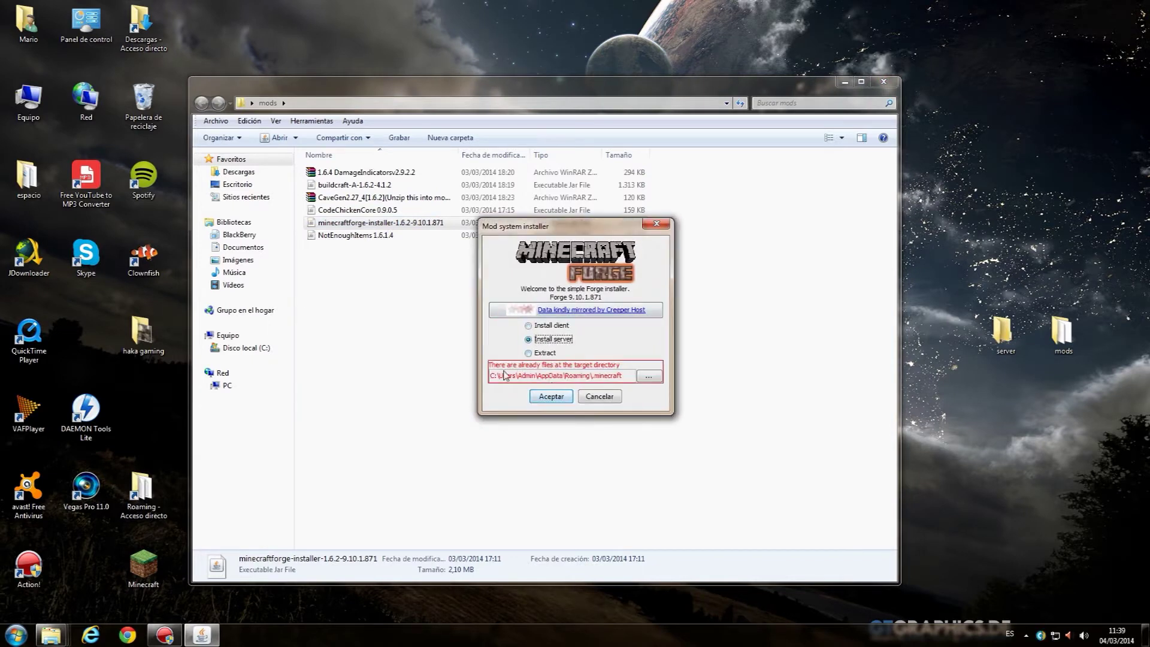
click(647, 376)
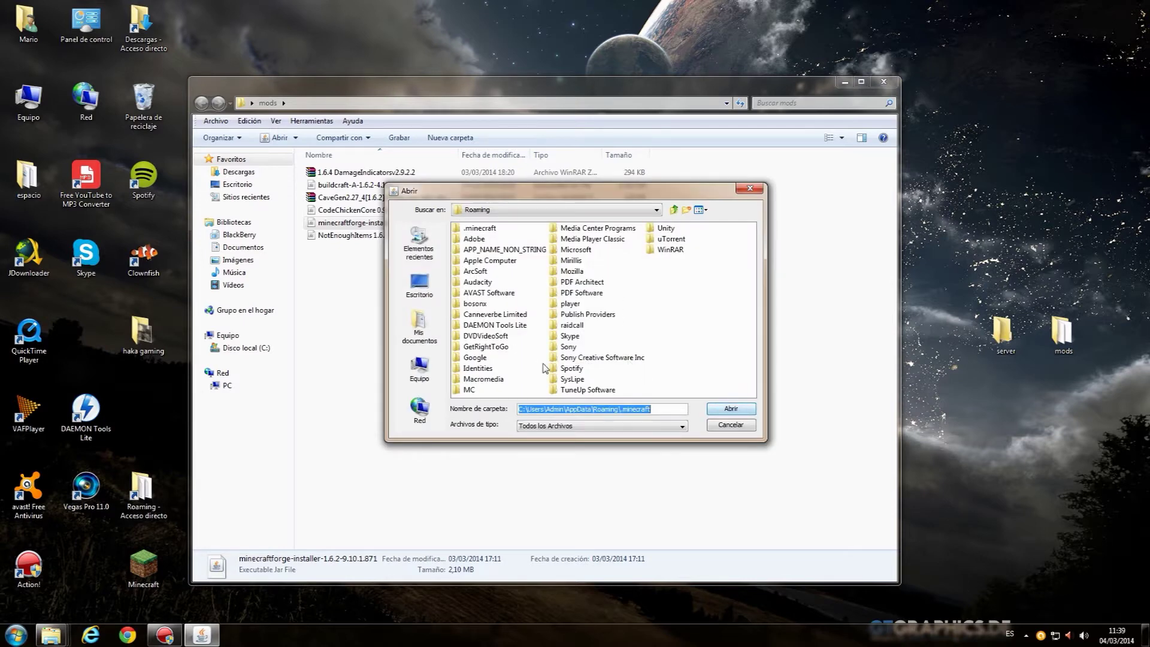
click(414, 290)
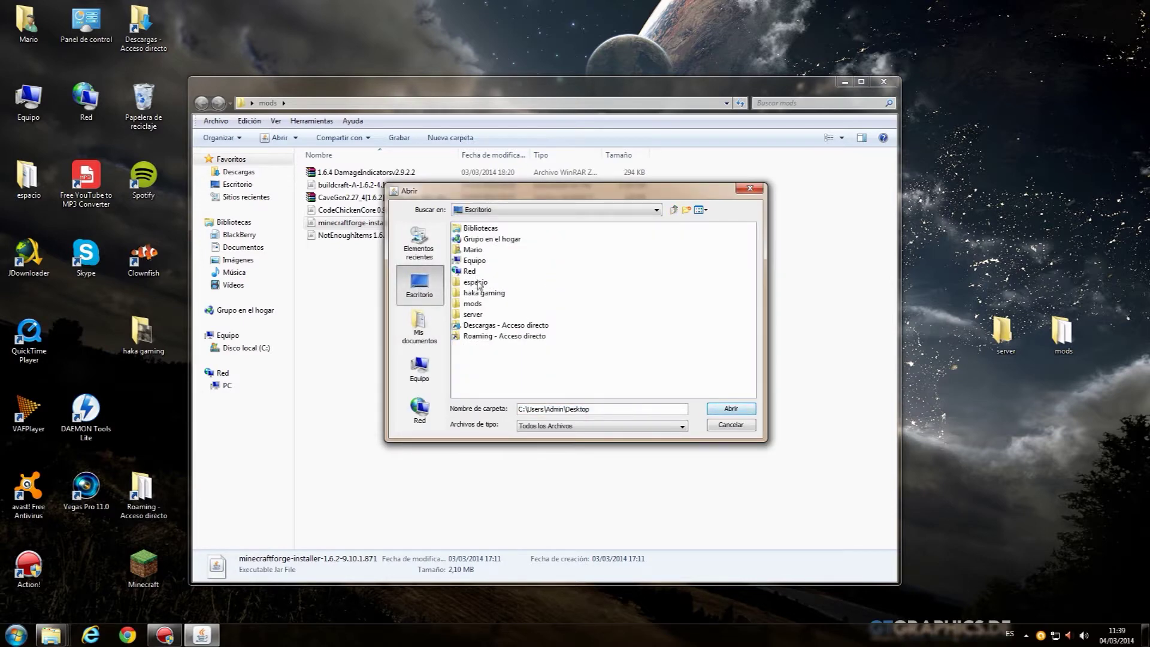
double_click(474, 314)
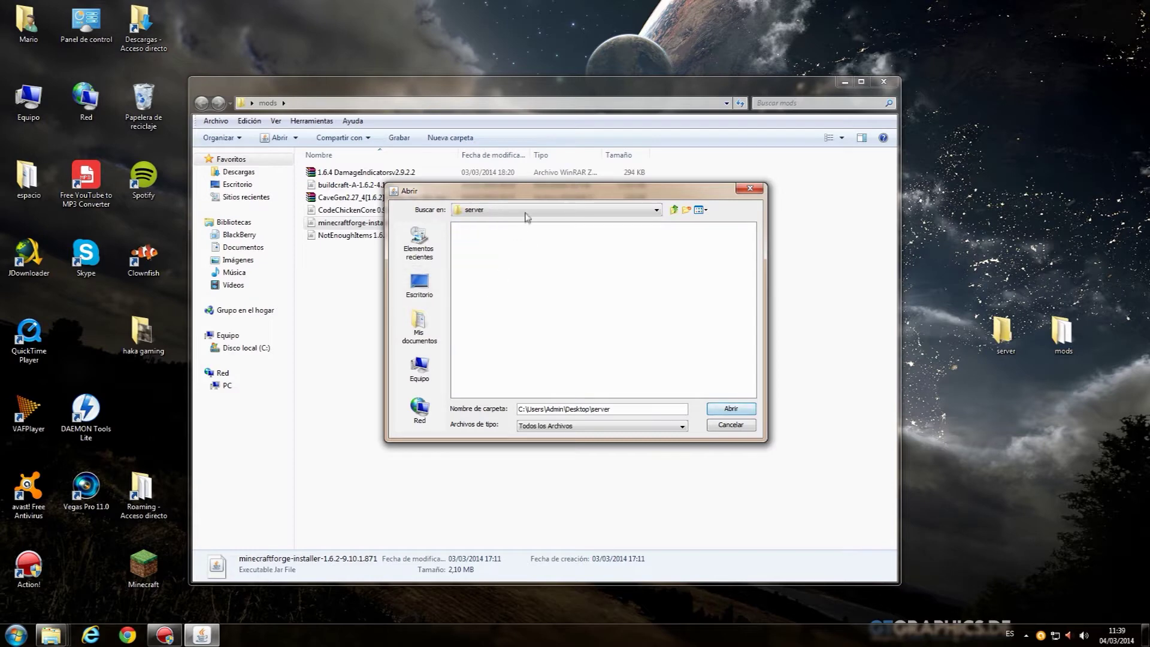
click(731, 410)
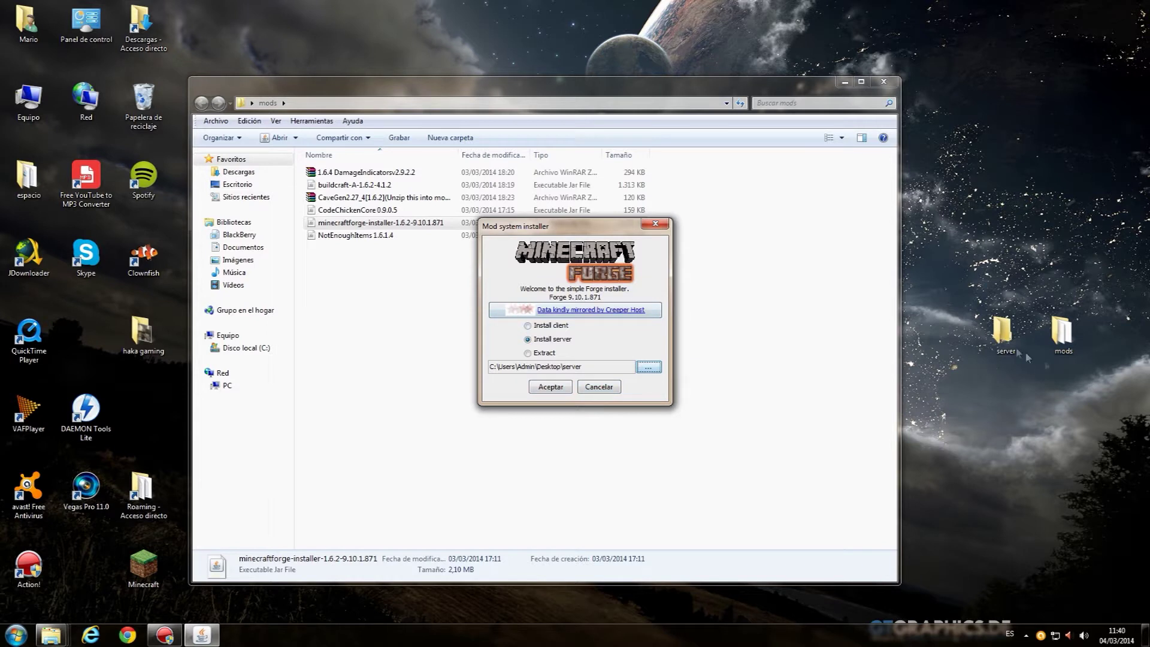
click(541, 388)
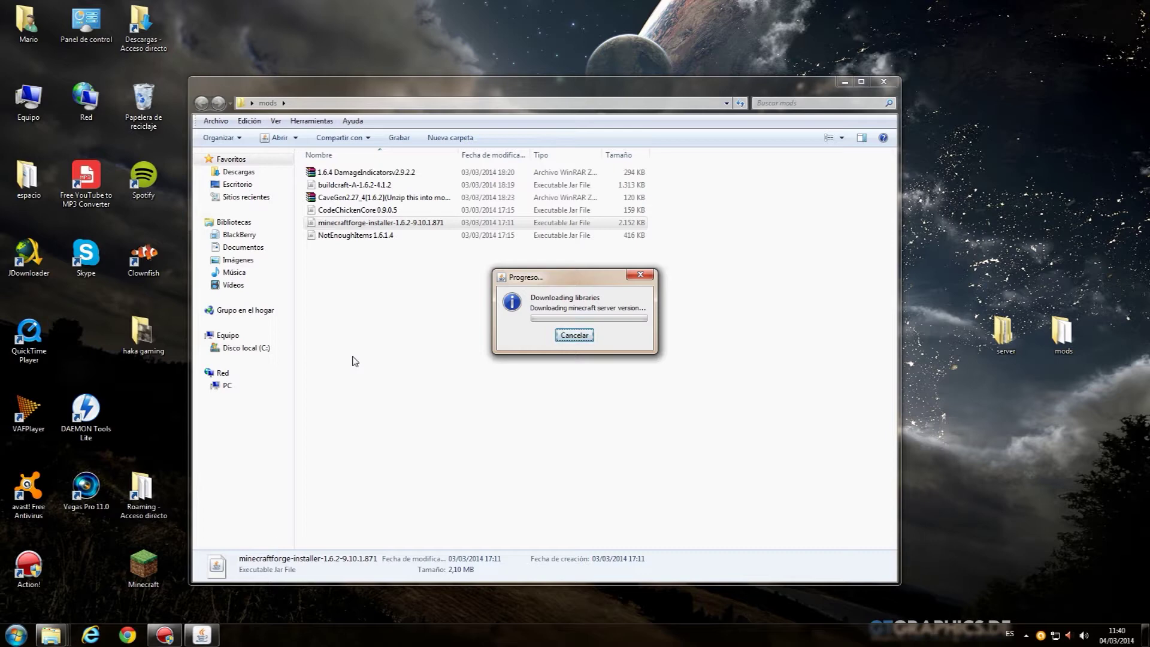
Step: Launch Minecraft from the desktop, allow it to run, and move its launcher window clear of the Forge installer's progress
double_click(143, 566)
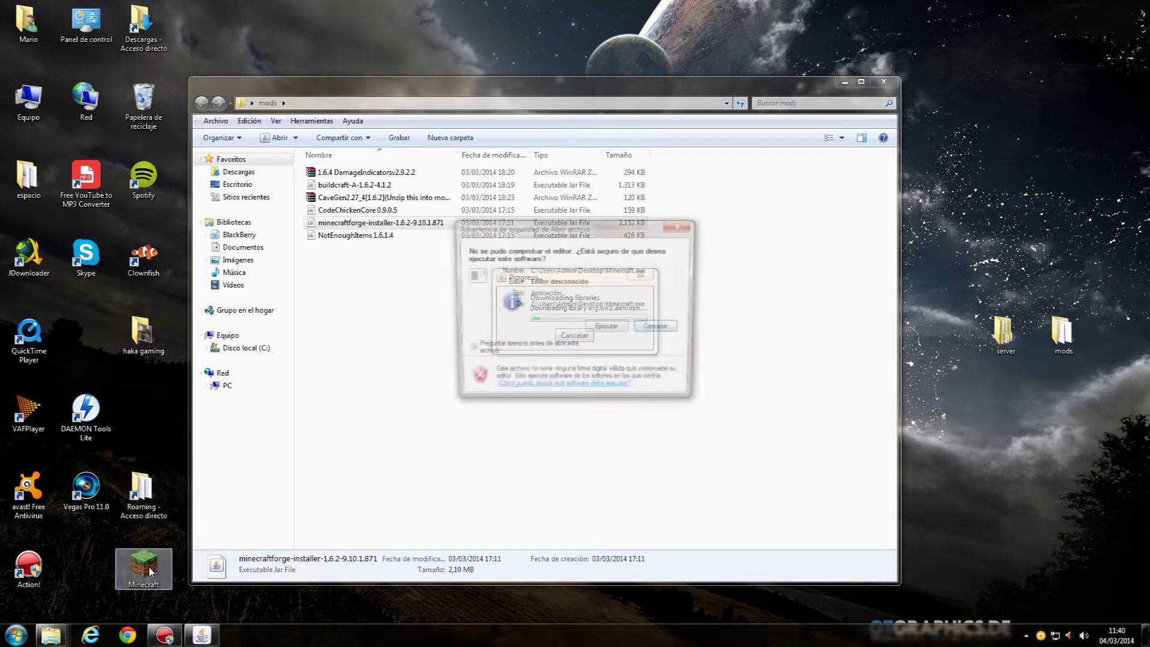
click(619, 327)
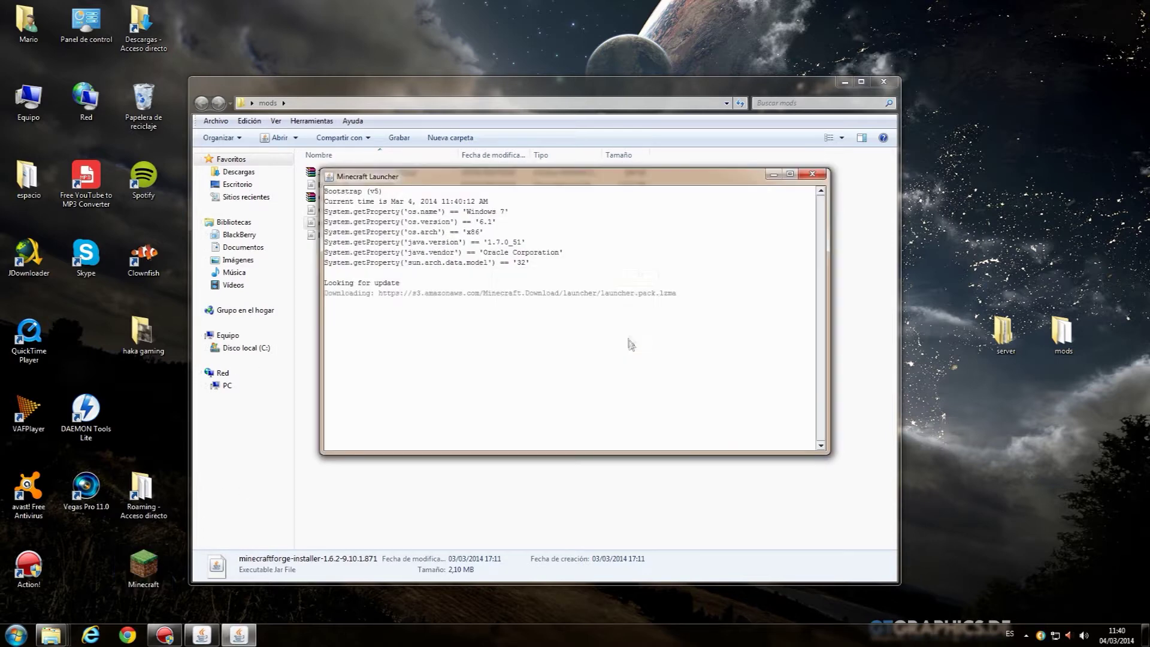
drag(606, 180, 309, 159)
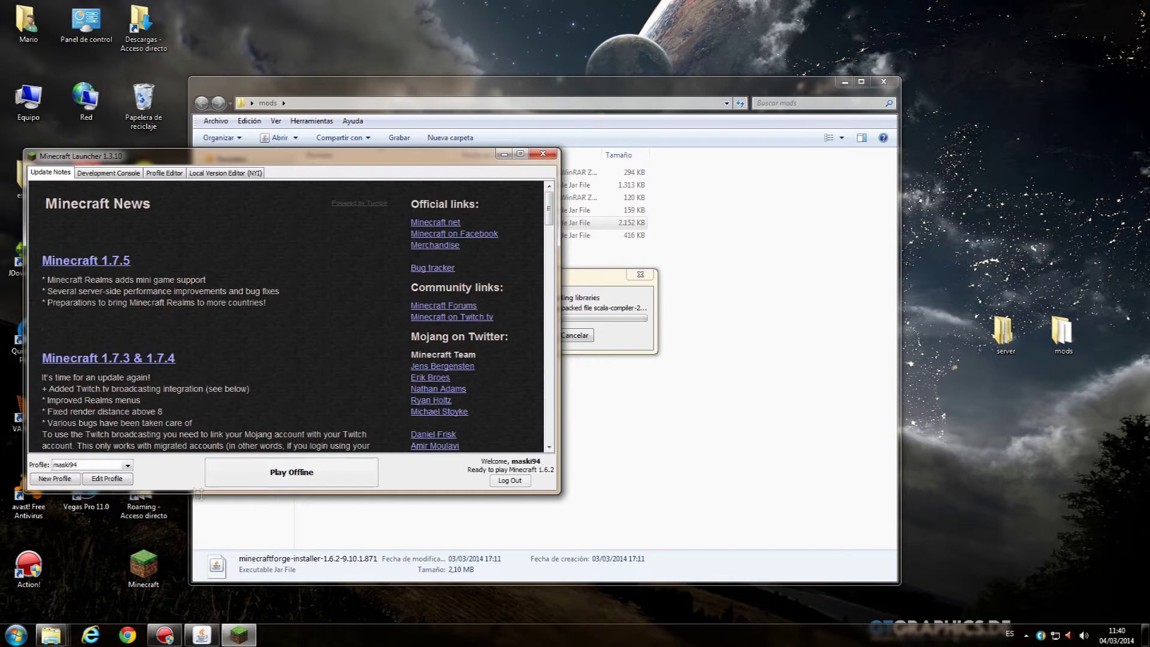
Step: Set the launcher profile's version to release 1.6.2-Forge9.10.1.871, save it and start the game, dismissing the finished server installation
click(120, 481)
click(295, 370)
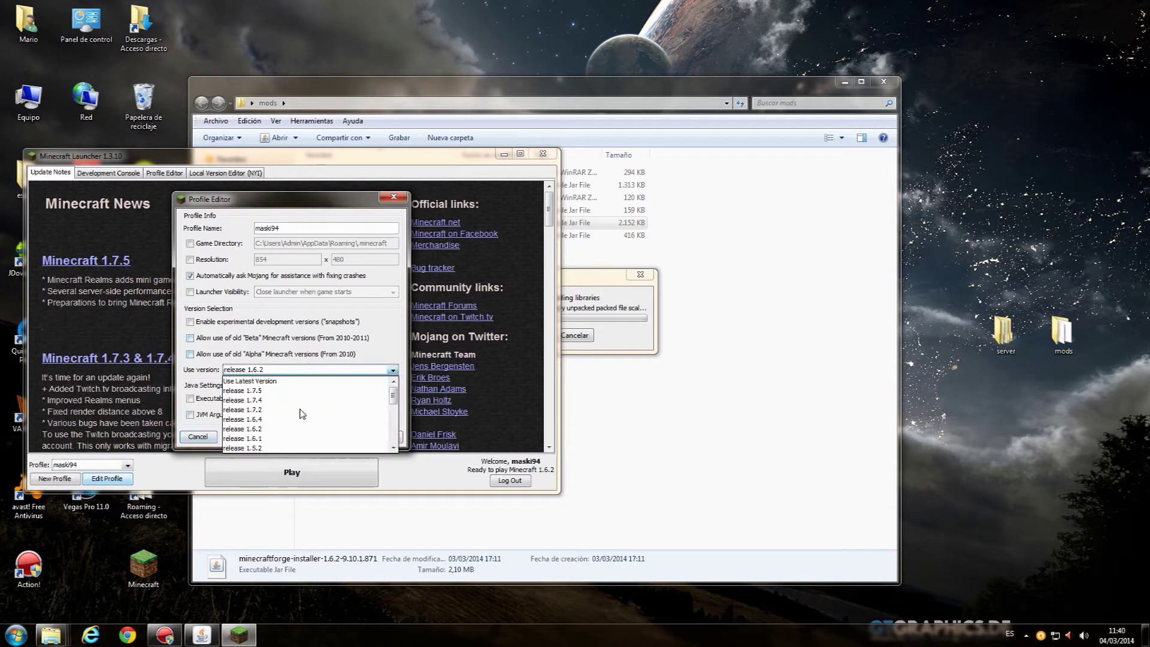
scroll(328, 417, down, 10)
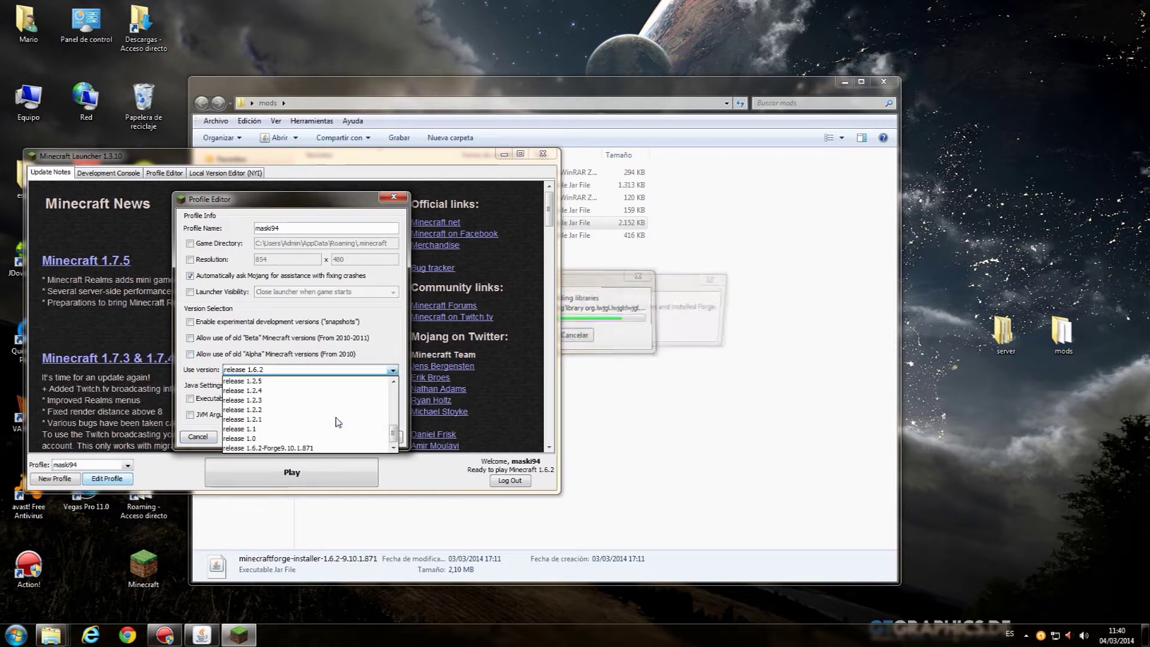
click(271, 448)
click(367, 442)
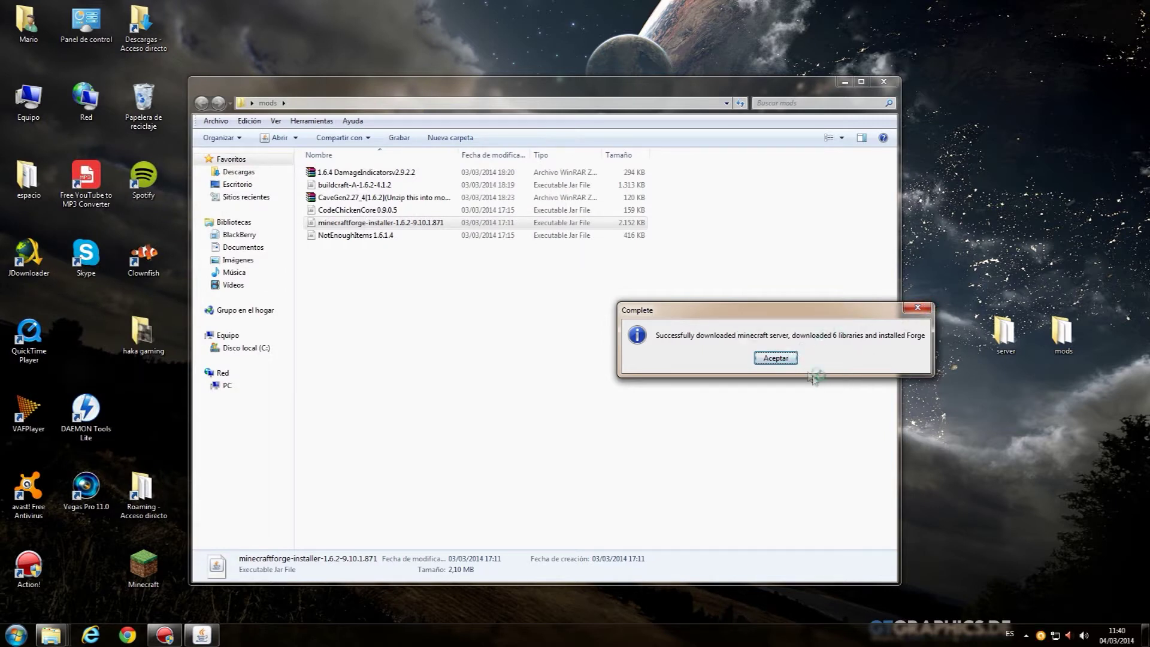
click(776, 358)
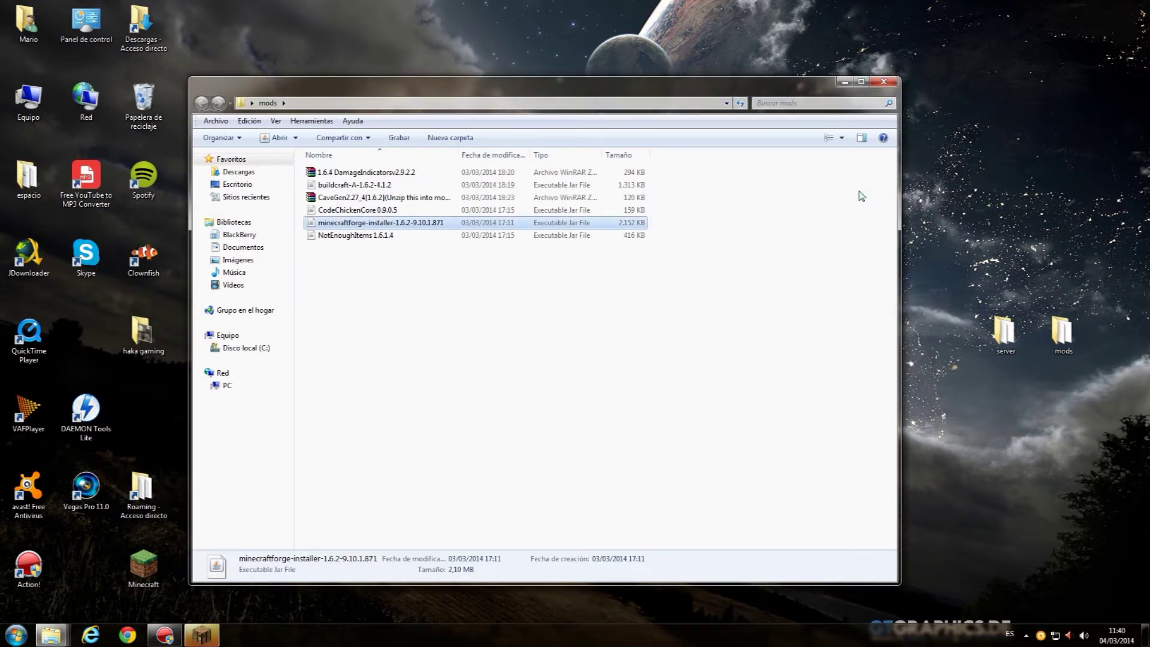
Step: Clear the mods folder window away from the Forge game, check the game's Mods list, and close the game
click(214, 630)
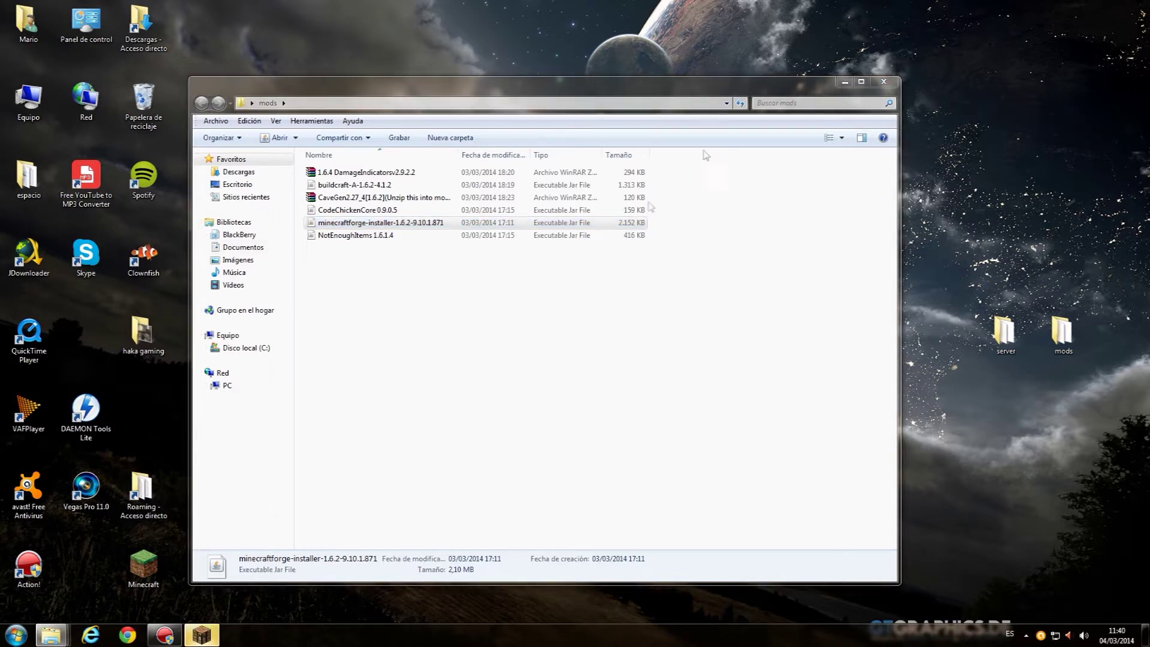
click(845, 82)
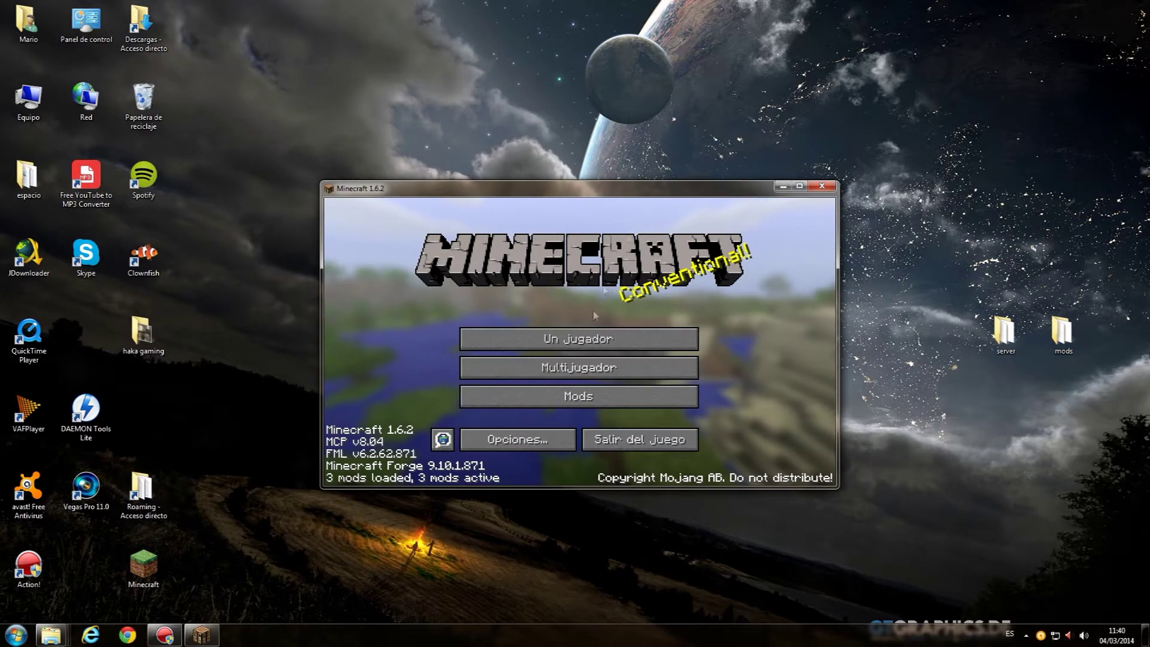
click(585, 398)
click(592, 451)
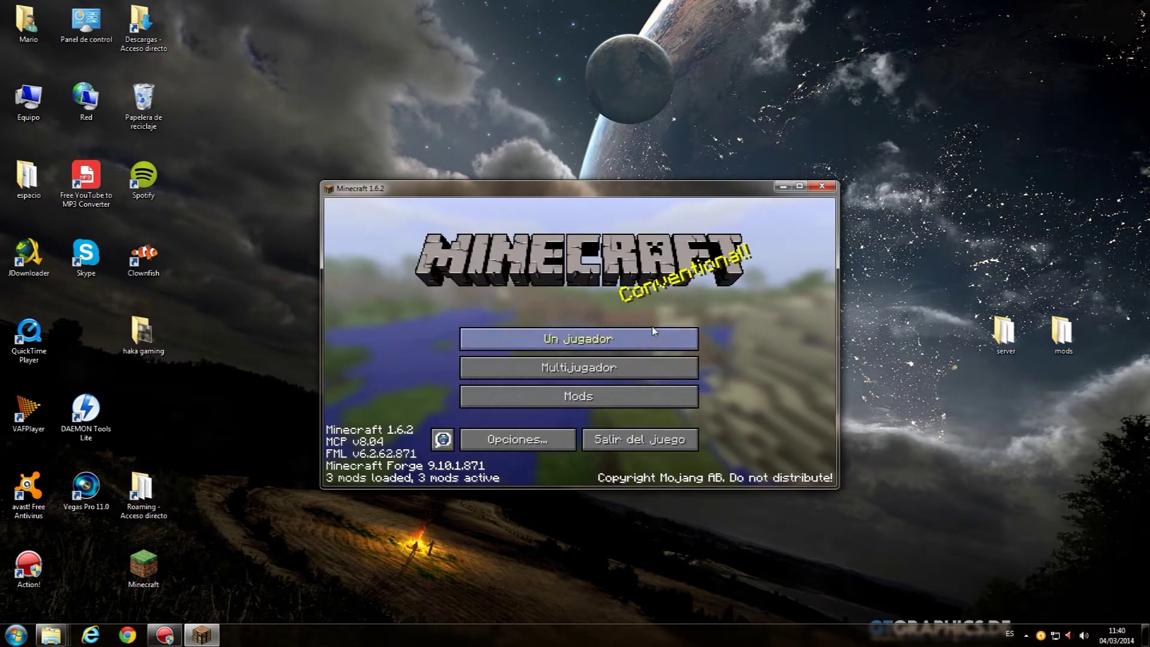
click(823, 187)
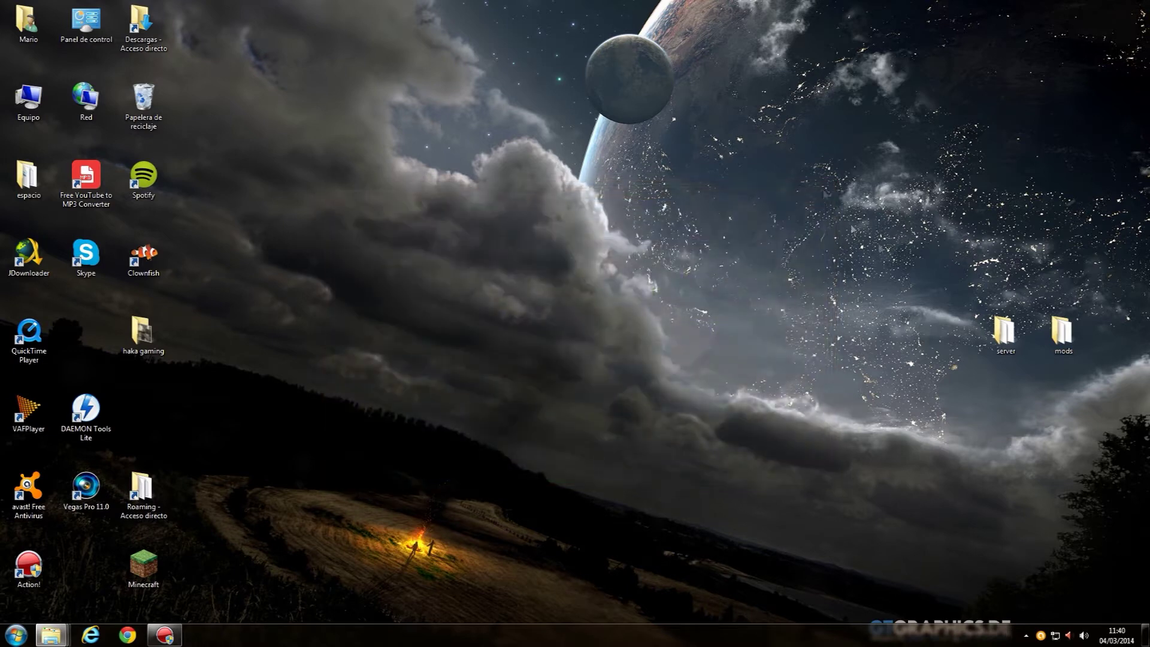
Step: Open the desktop's server folder in a wider window and run minecraftforge-universal-1.6.2-9.10.1.871
double_click(998, 337)
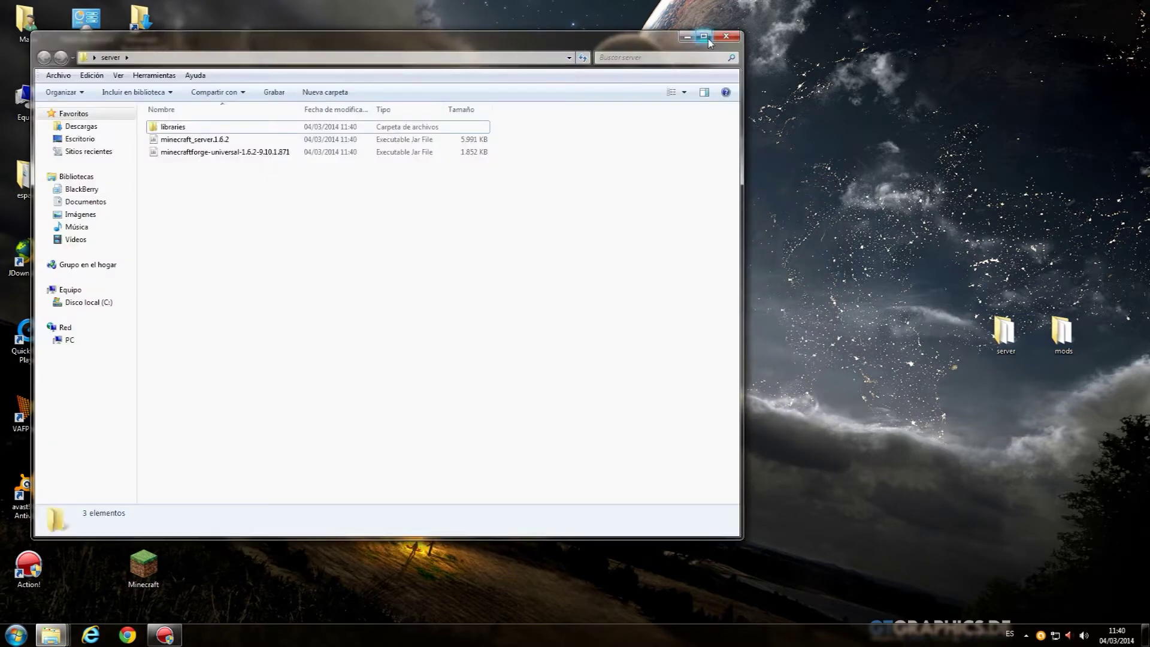
drag(743, 179, 832, 183)
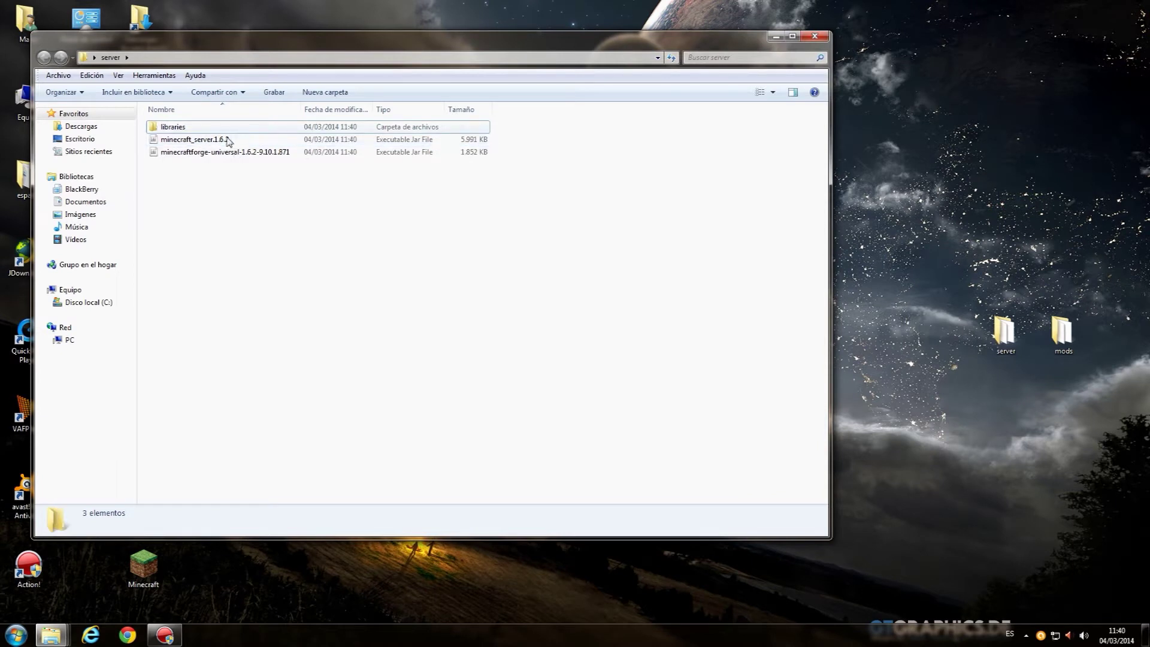
click(254, 157)
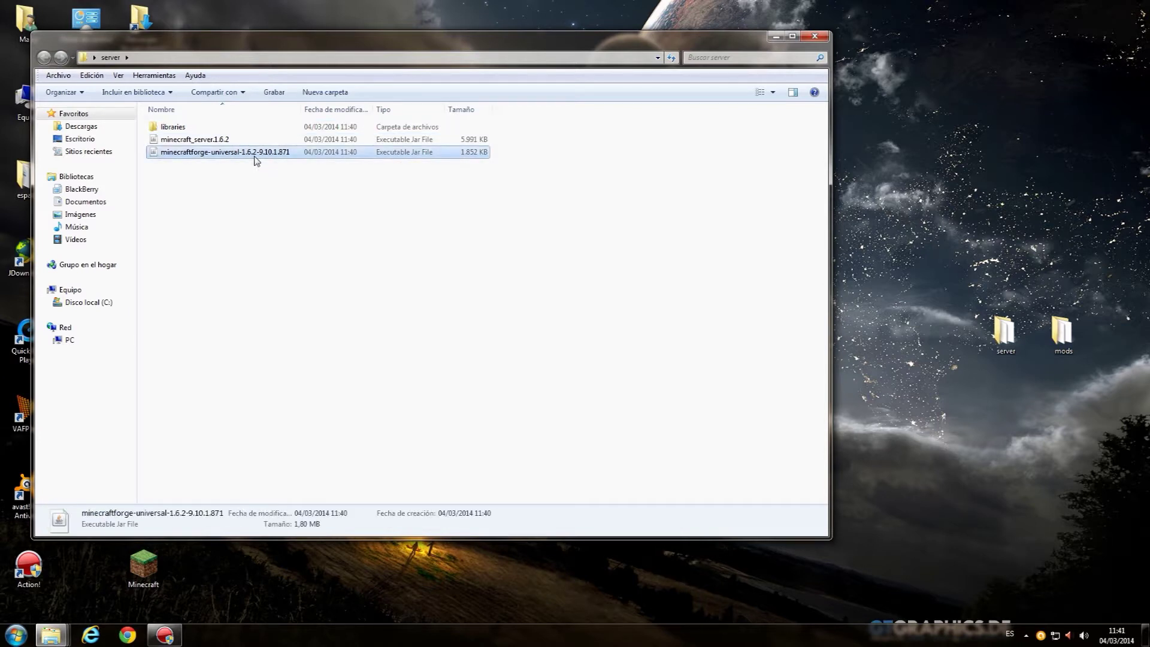
double_click(254, 149)
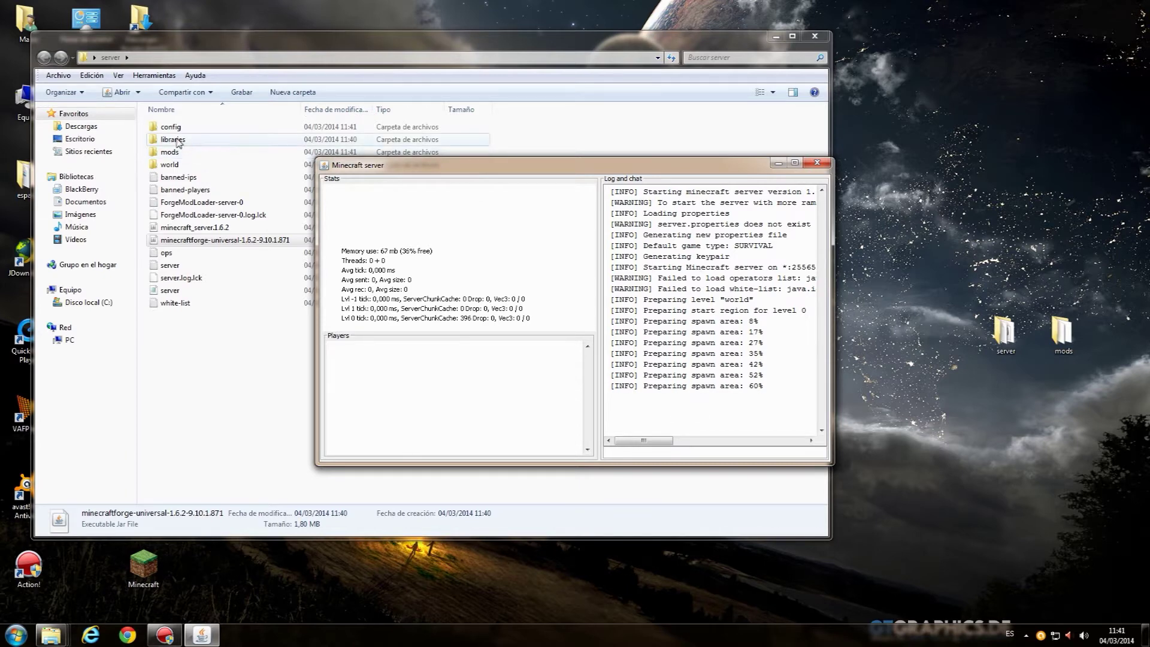
Step: Let the server finish generating its files and world, reposition the server folder window, and shut the Minecraft server down
click(267, 152)
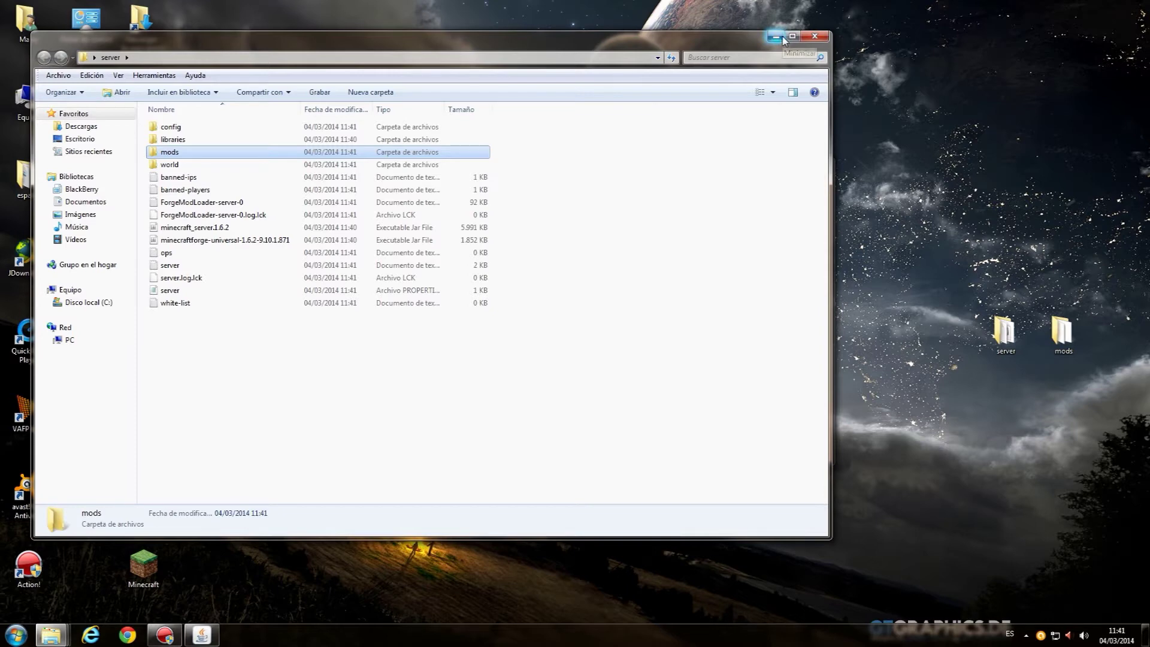
click(779, 38)
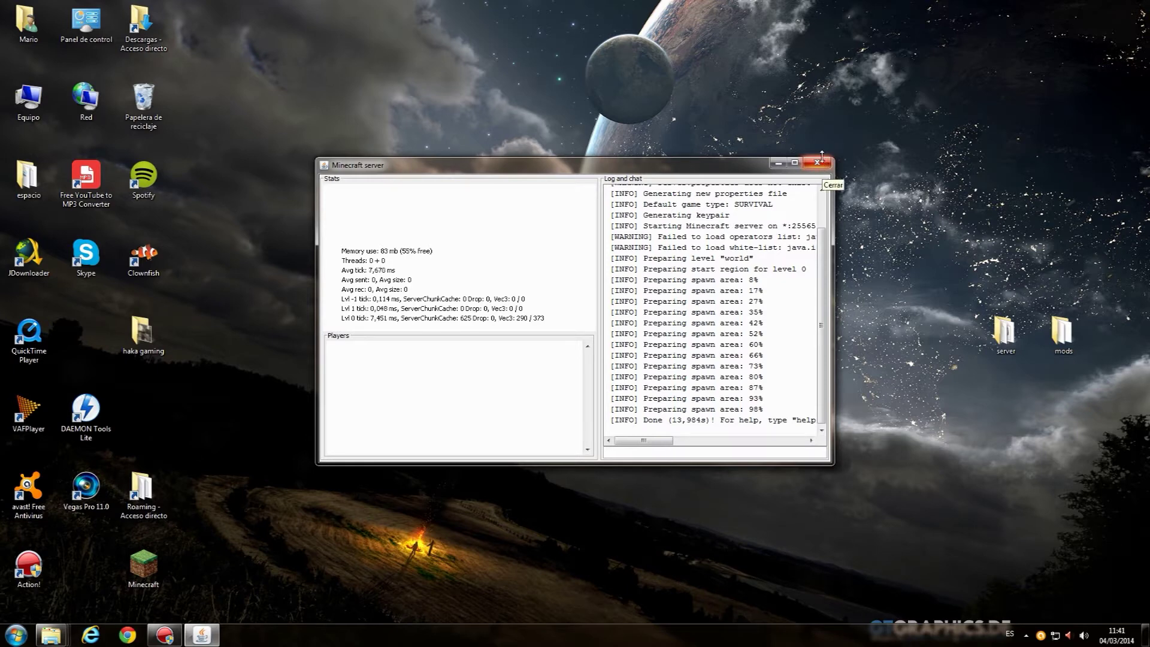
double_click(990, 337)
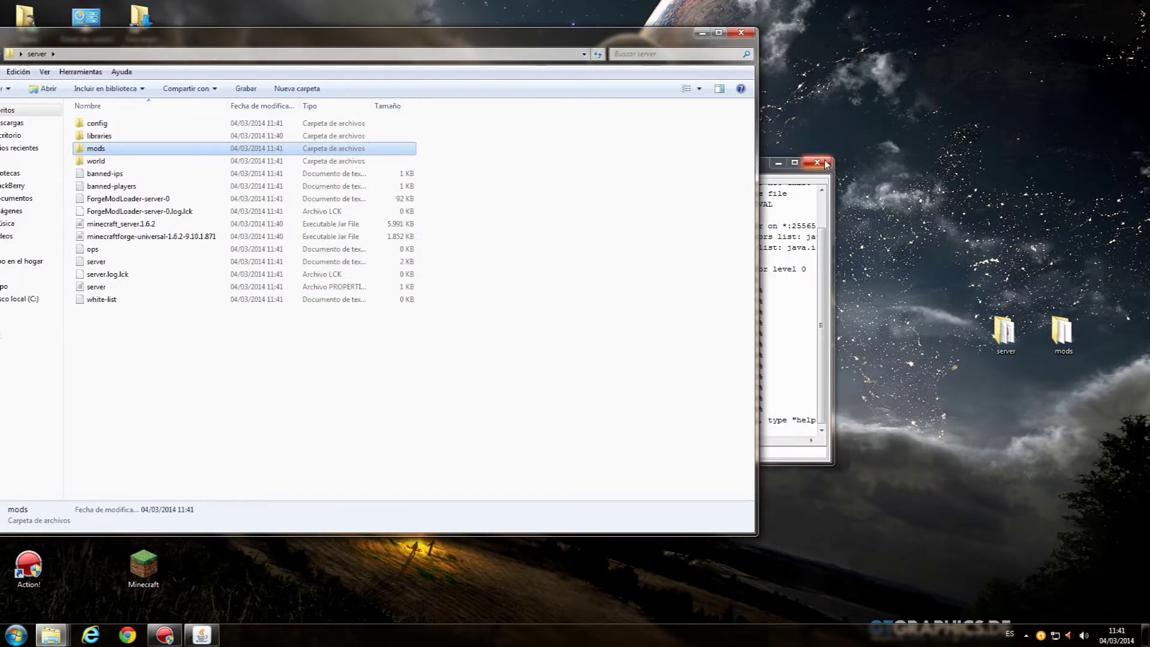
click(830, 177)
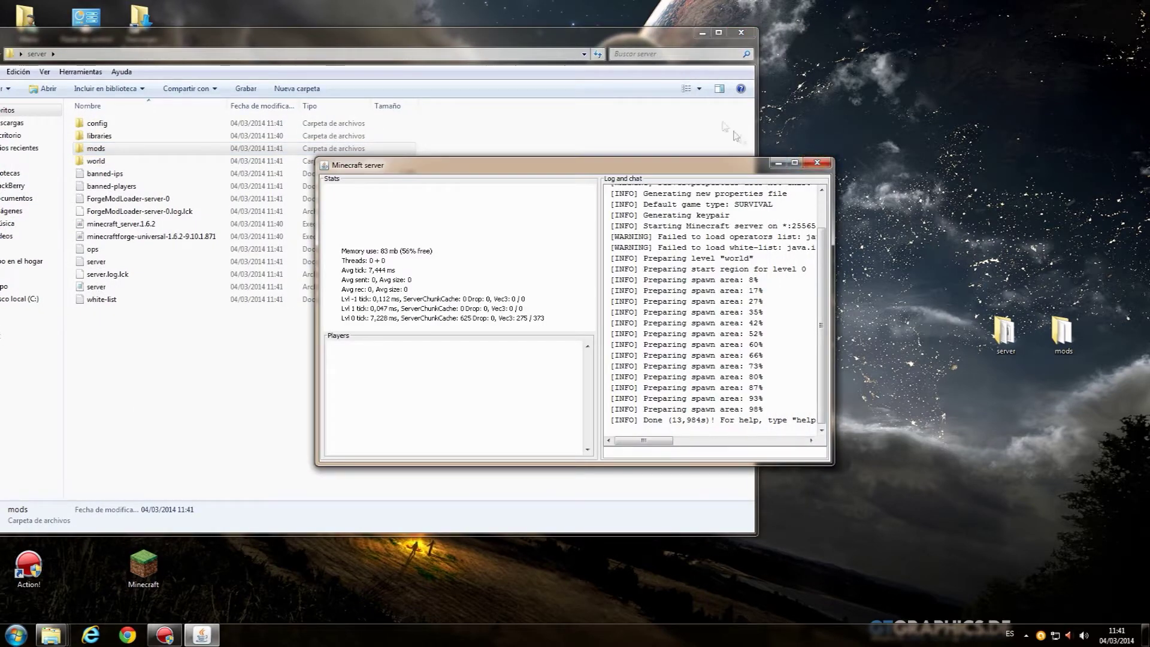
drag(595, 40, 762, 47)
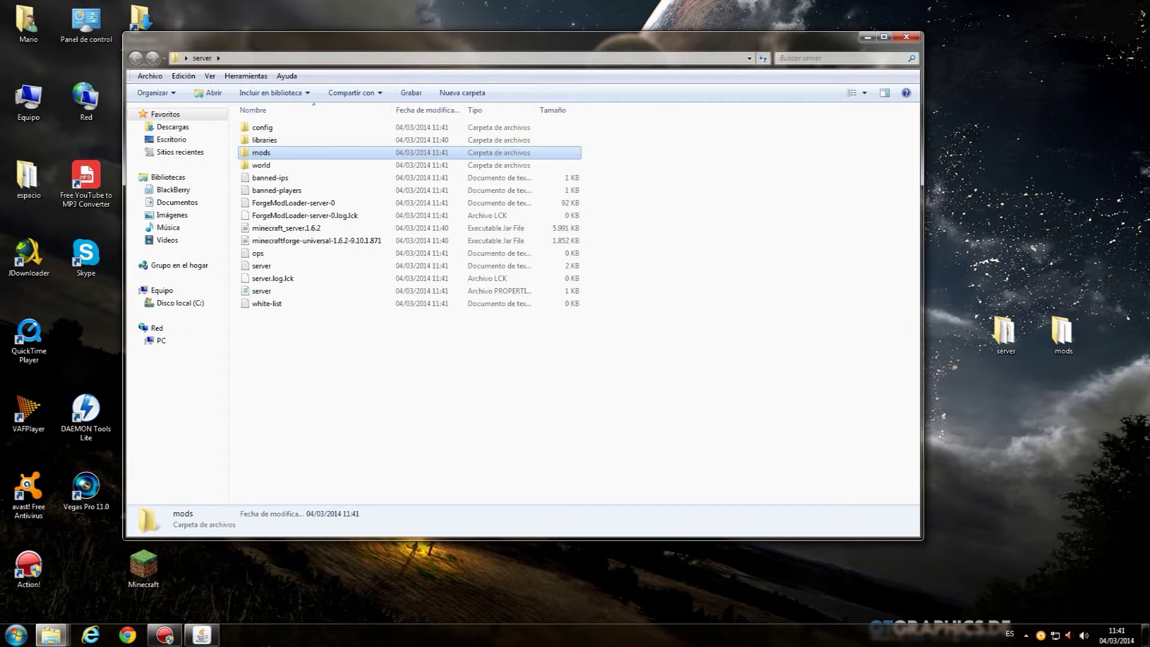
right_click(201, 635)
click(207, 604)
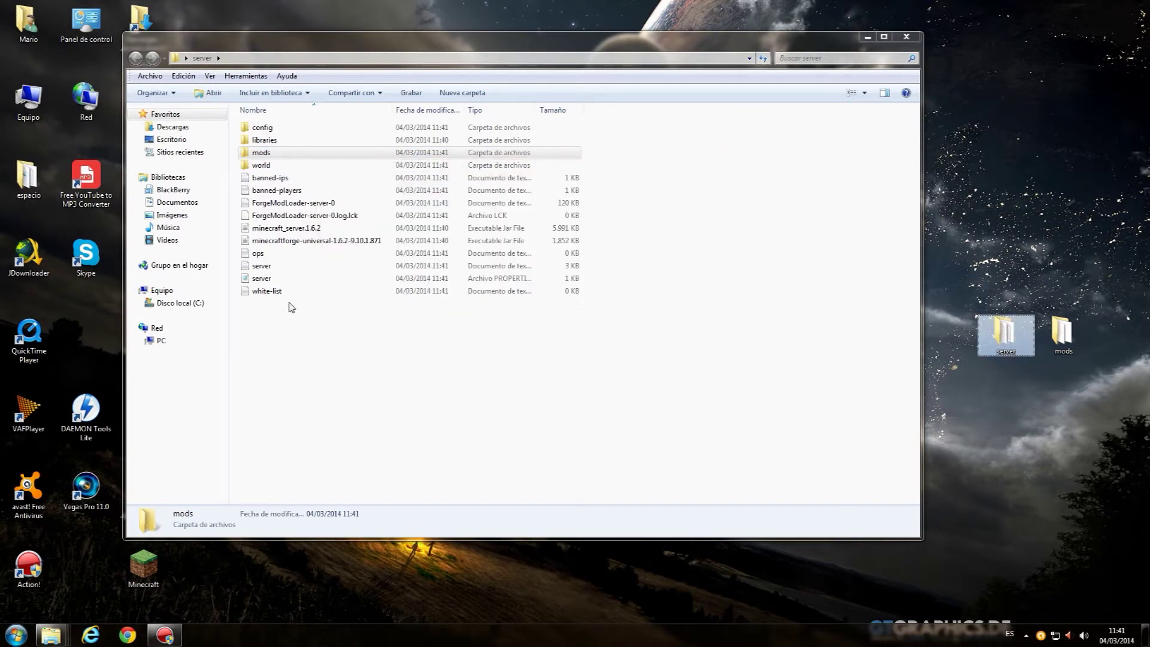
click(290, 362)
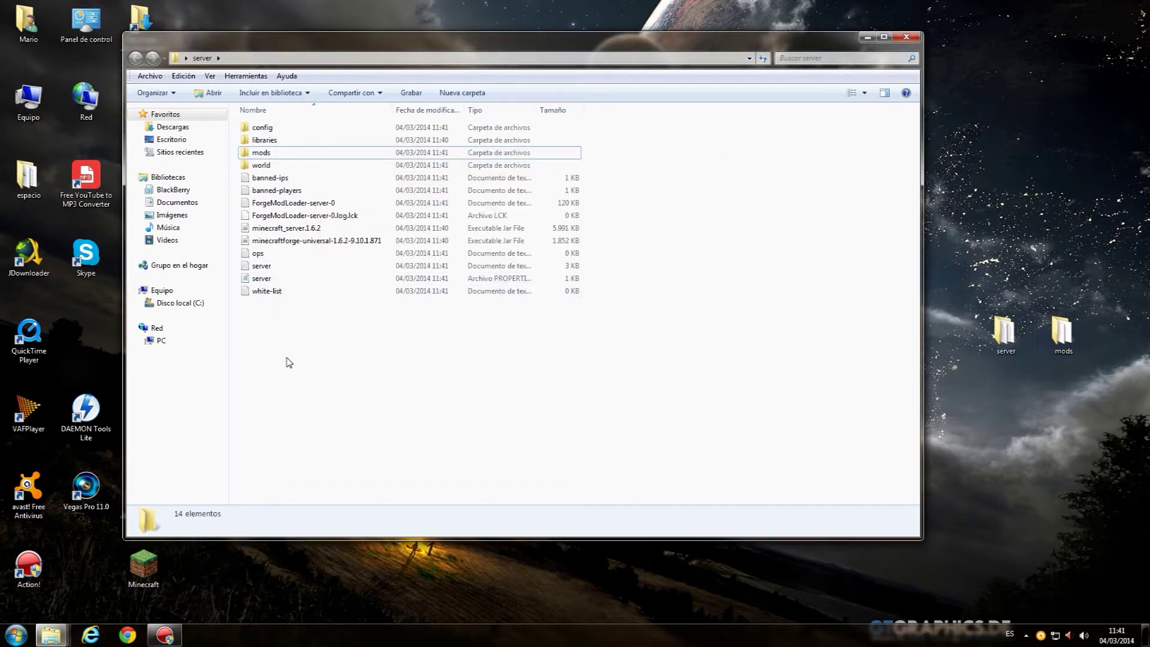
Step: Open the server PROPERTIES file with Bloc de notas and set its level-name to "no hay tu tia"
click(267, 283)
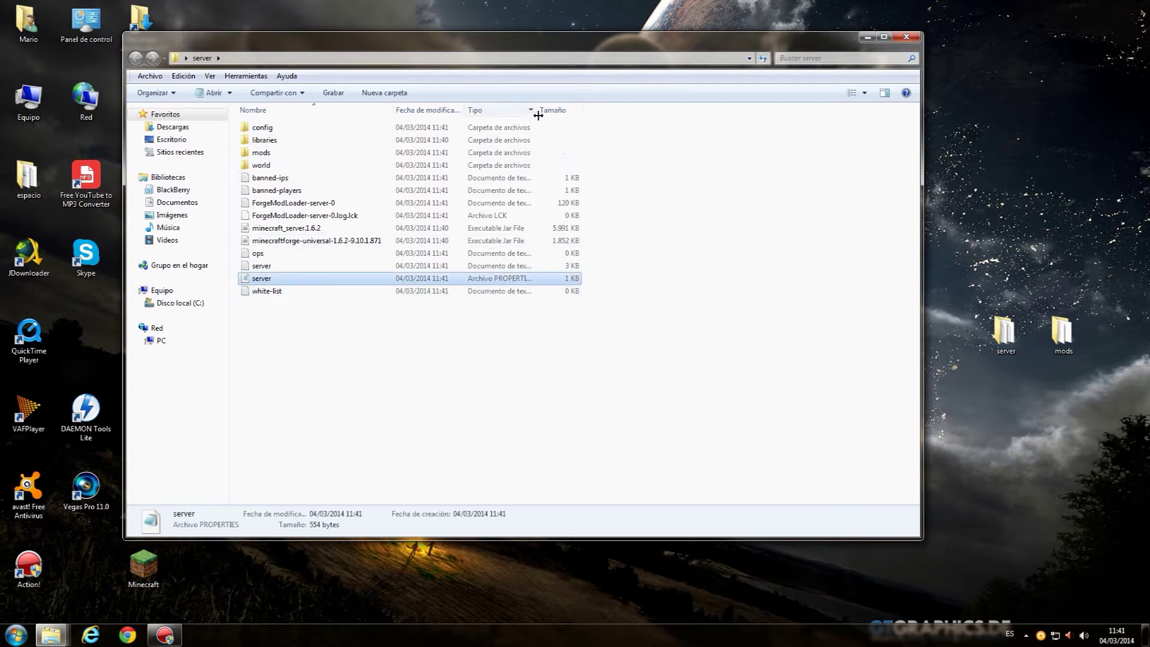
drag(536, 110, 608, 110)
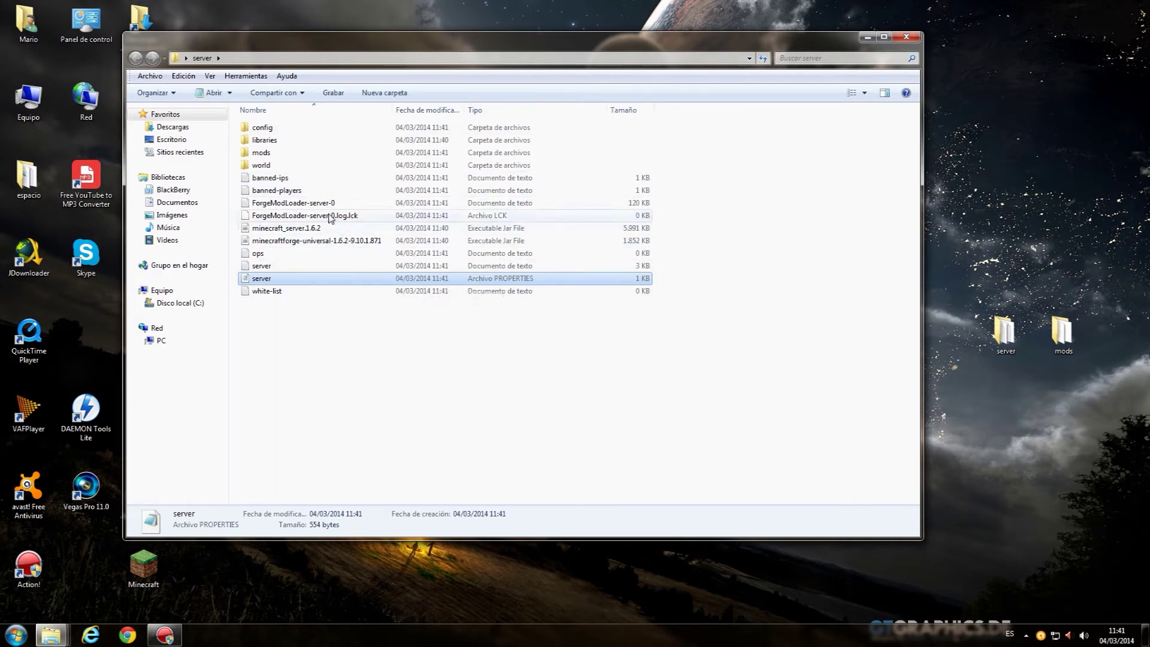
right_click(310, 280)
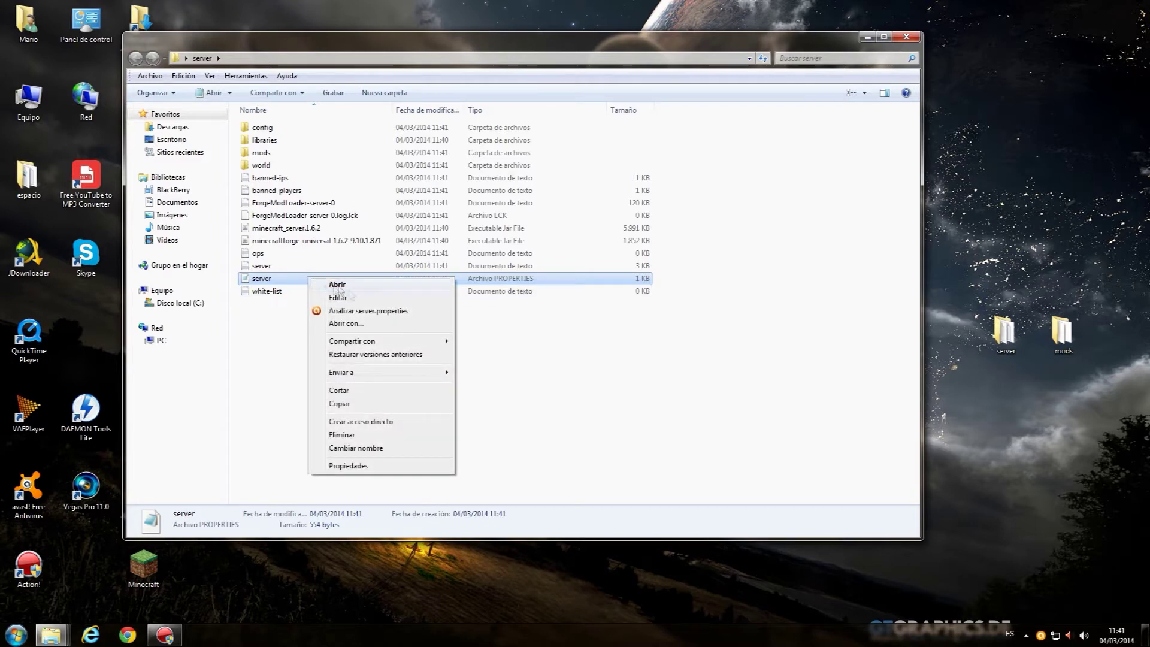
click(400, 323)
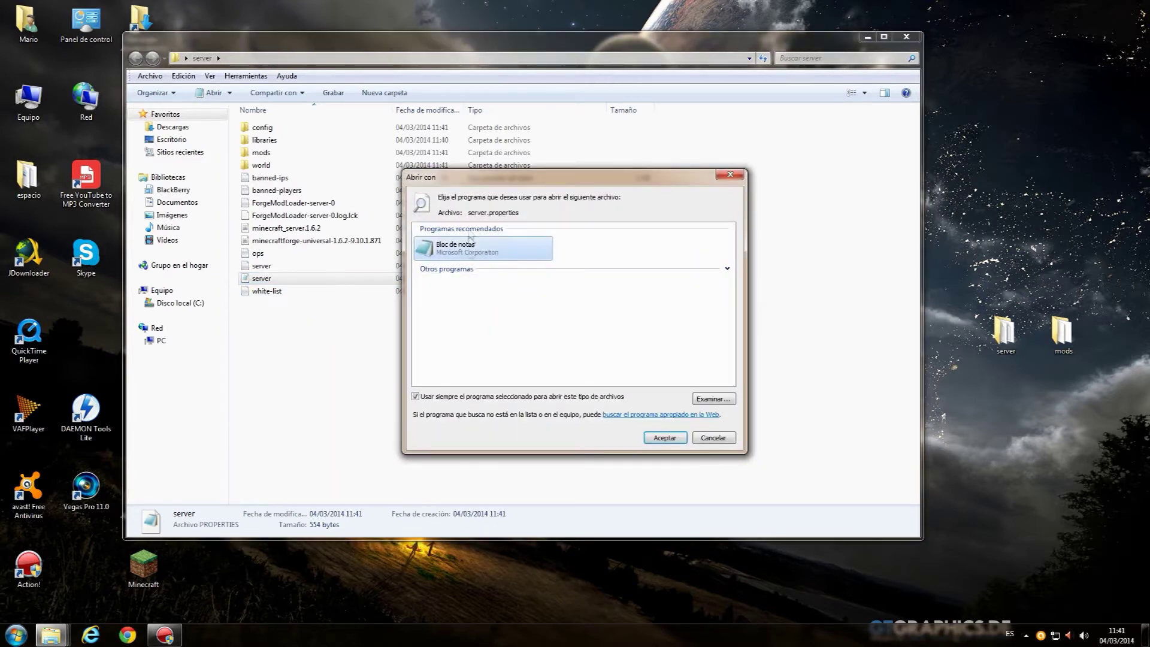
double_click(468, 247)
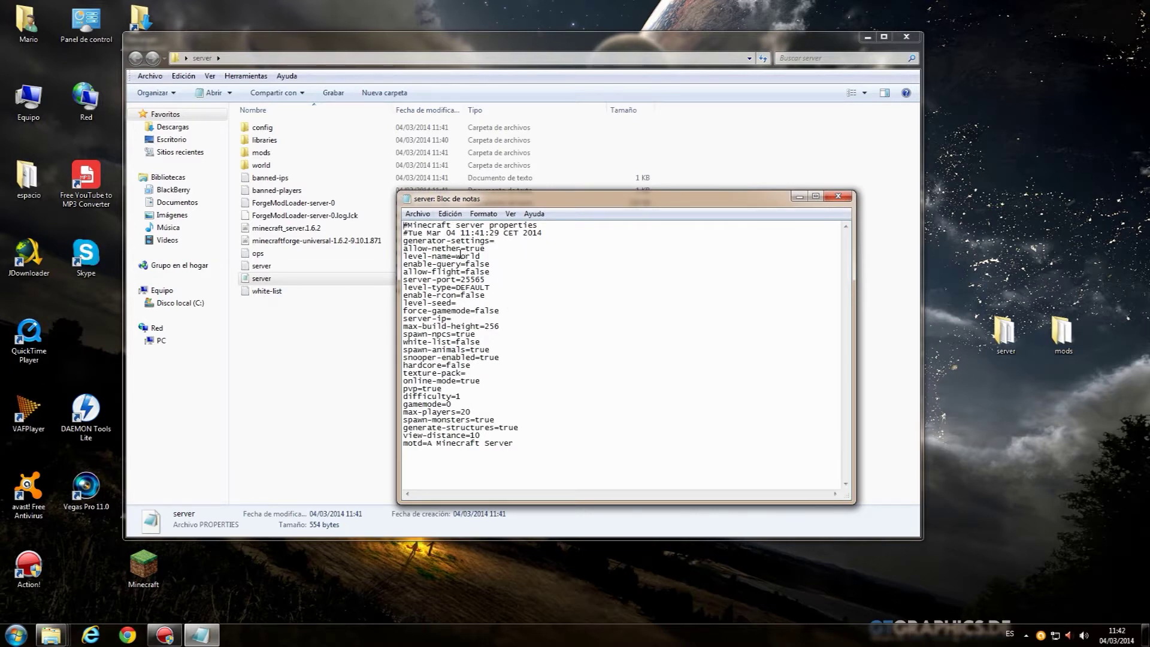
drag(458, 255, 505, 257)
key(BackSpace)
Step: Open a command prompt with cmd, enter ipconfig to look up the computer's IP address, and close the prompt
click(11, 637)
click(10, 639)
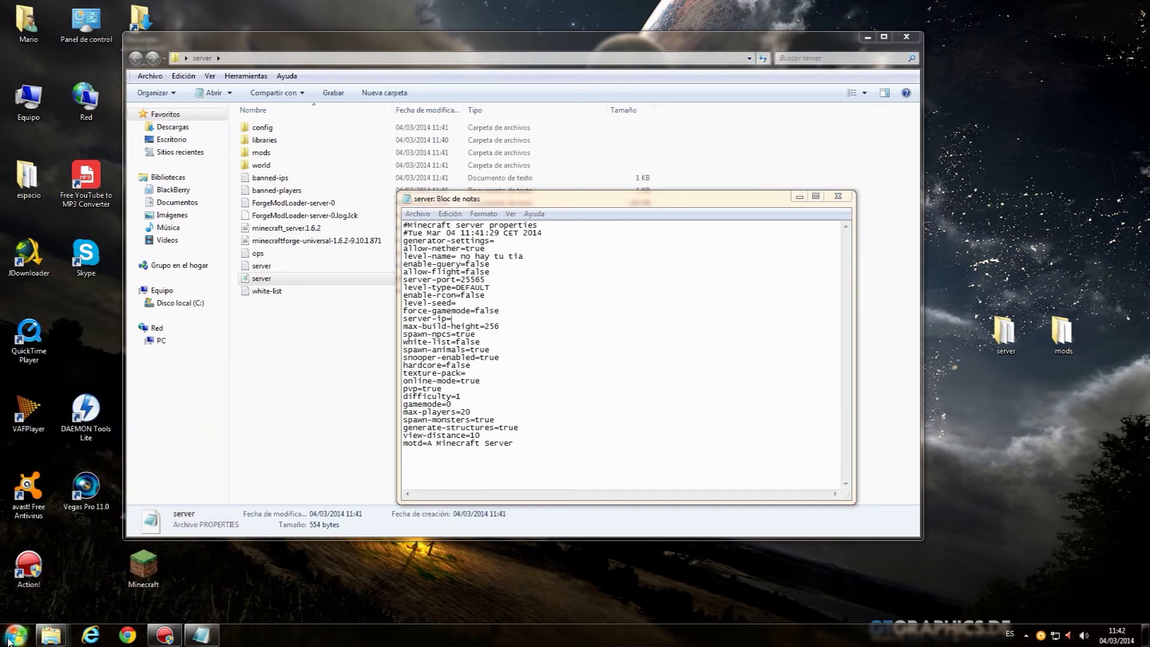
click(13, 638)
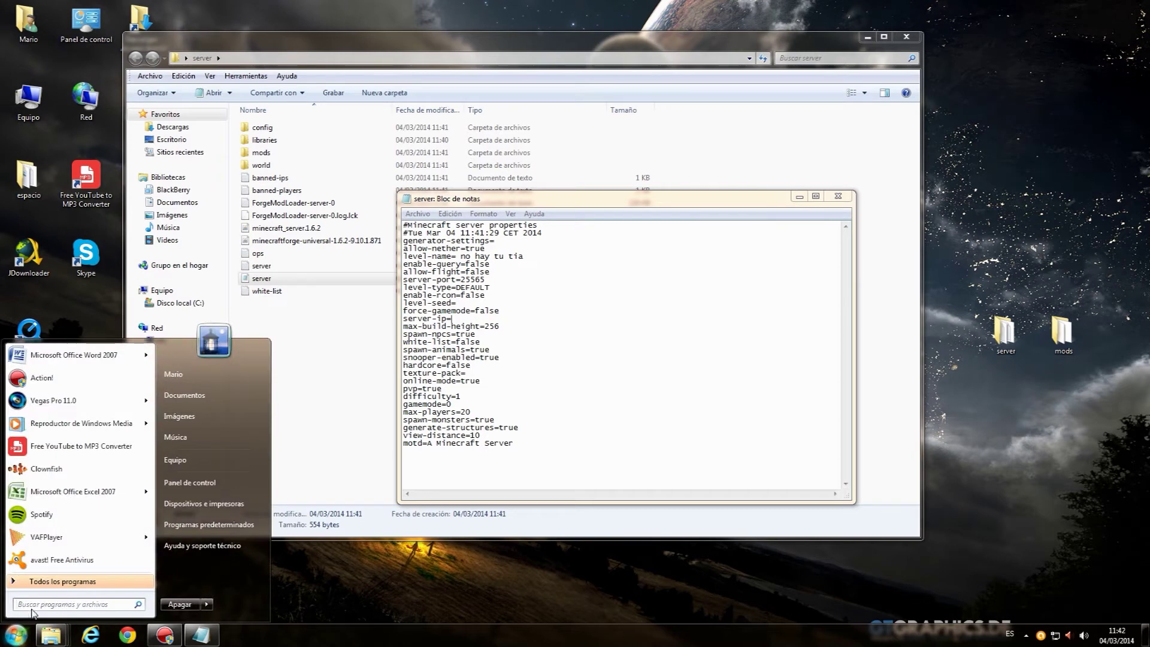
text(cmd)
key(Return)
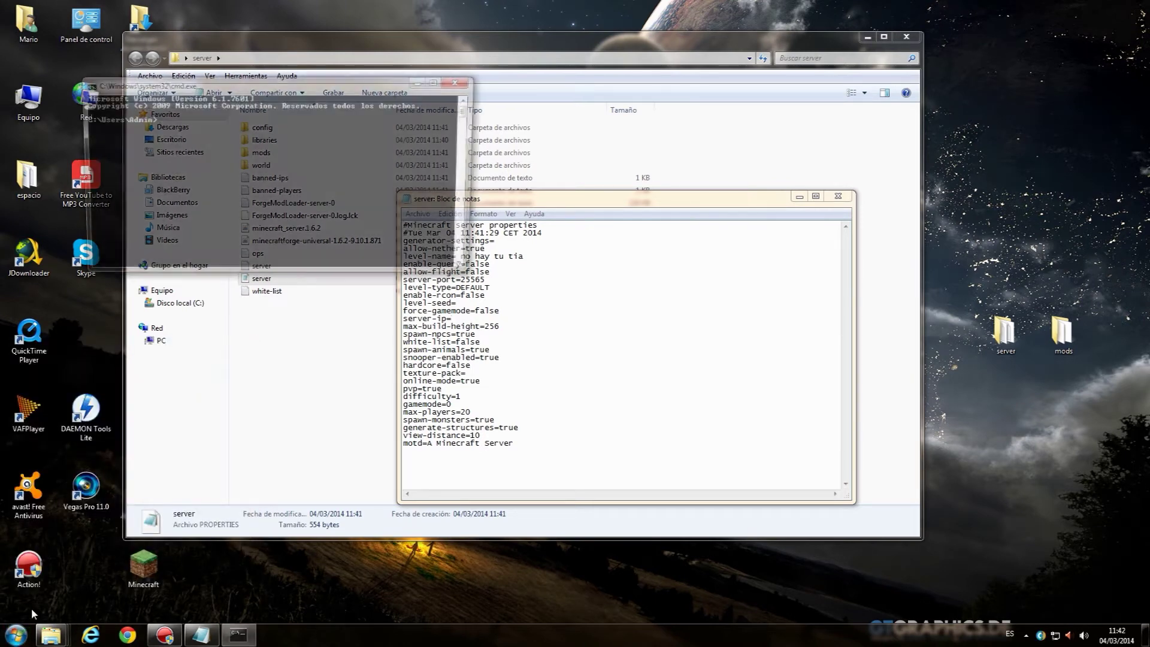
mouse_move(192, 84)
mouse_down()
mouse_move(627, 97)
mouse_move(498, 224)
mouse_move(512, 270)
mouse_up()
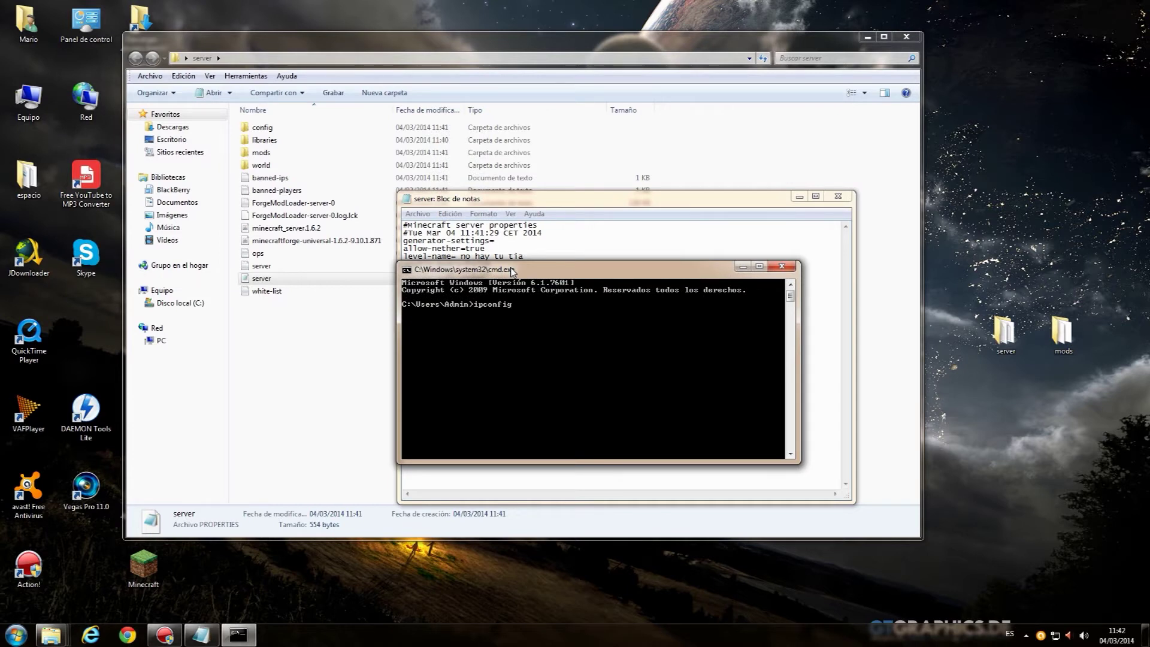
click(782, 267)
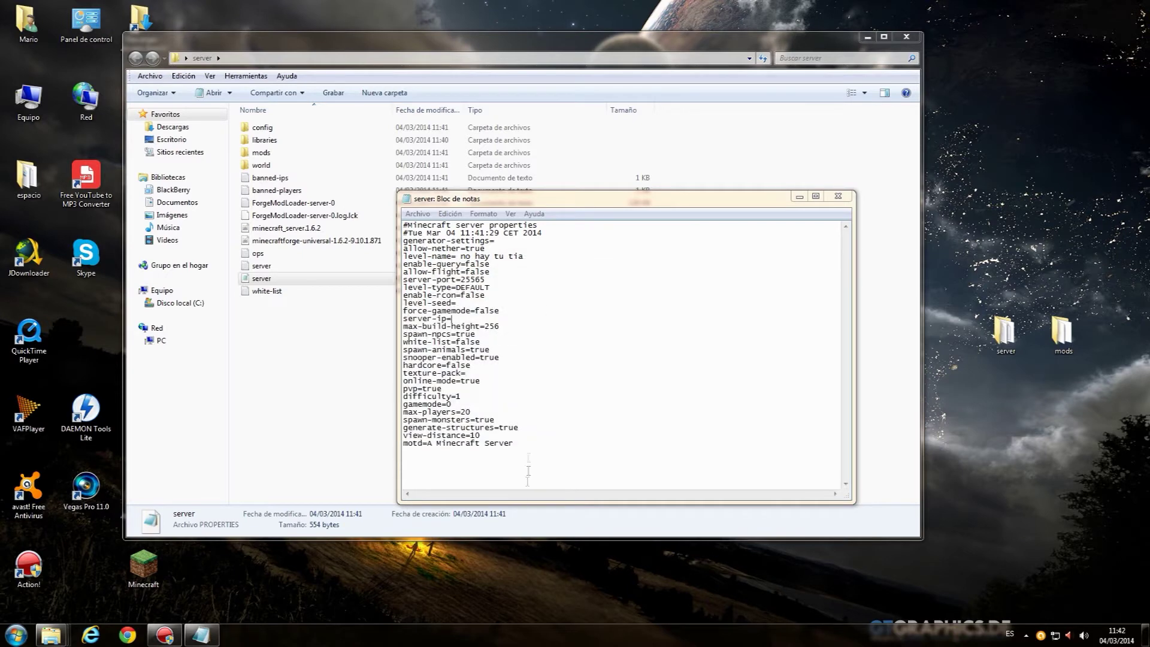
Step: Set server-ip to 192.168.1.38, review the online-mode line, and close server.properties with its changes saved
click(473, 319)
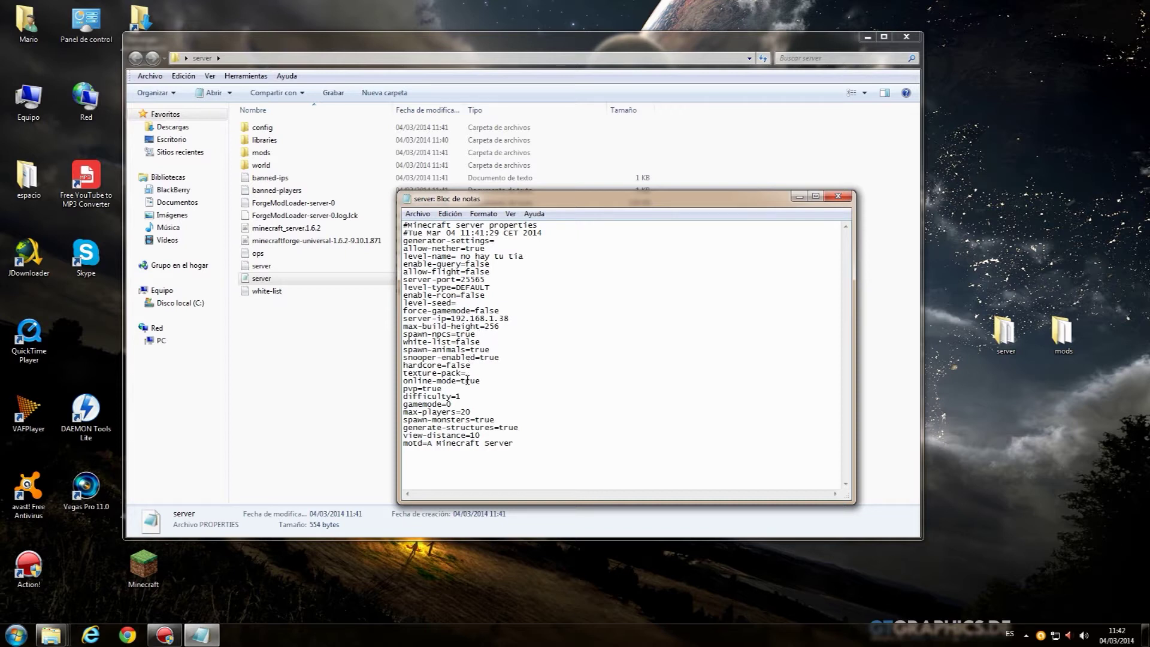
drag(481, 381, 418, 383)
click(482, 380)
click(836, 197)
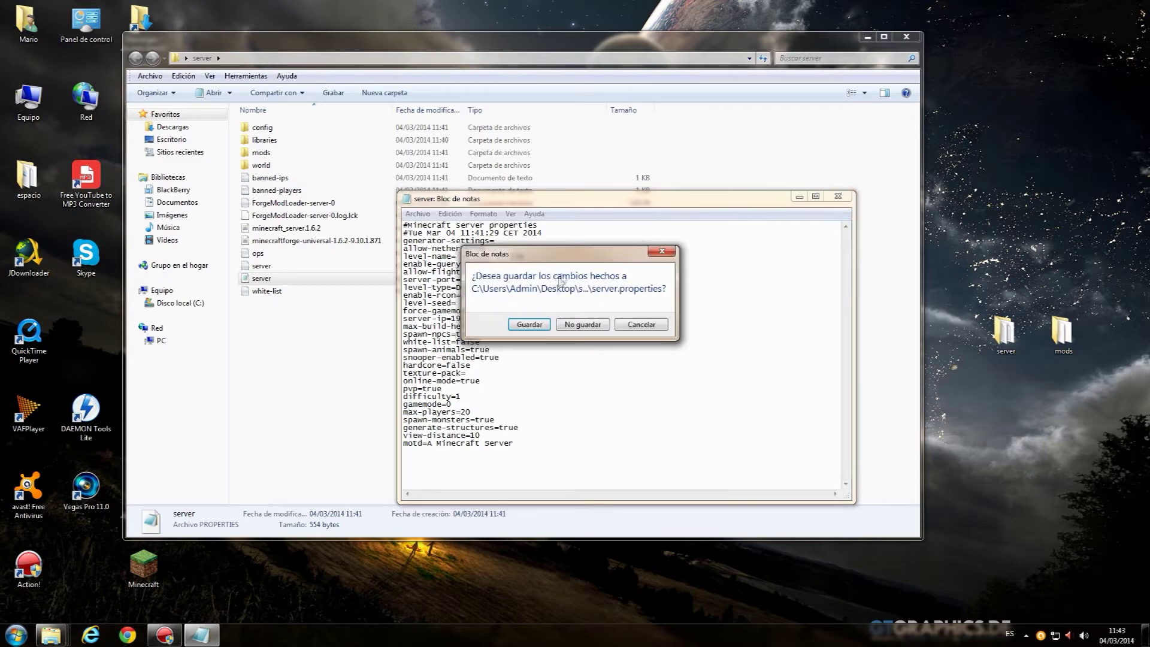
click(530, 325)
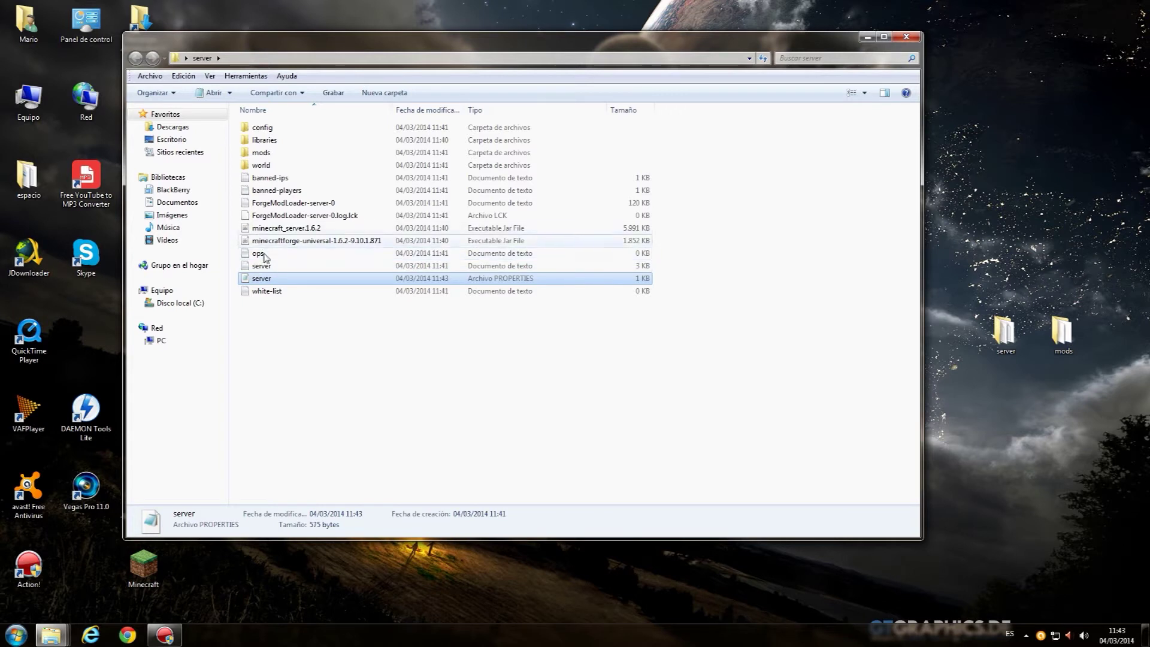
Step: Add the two operators' player names on separate lines in the ops text file, then close it with the changes saved
double_click(264, 254)
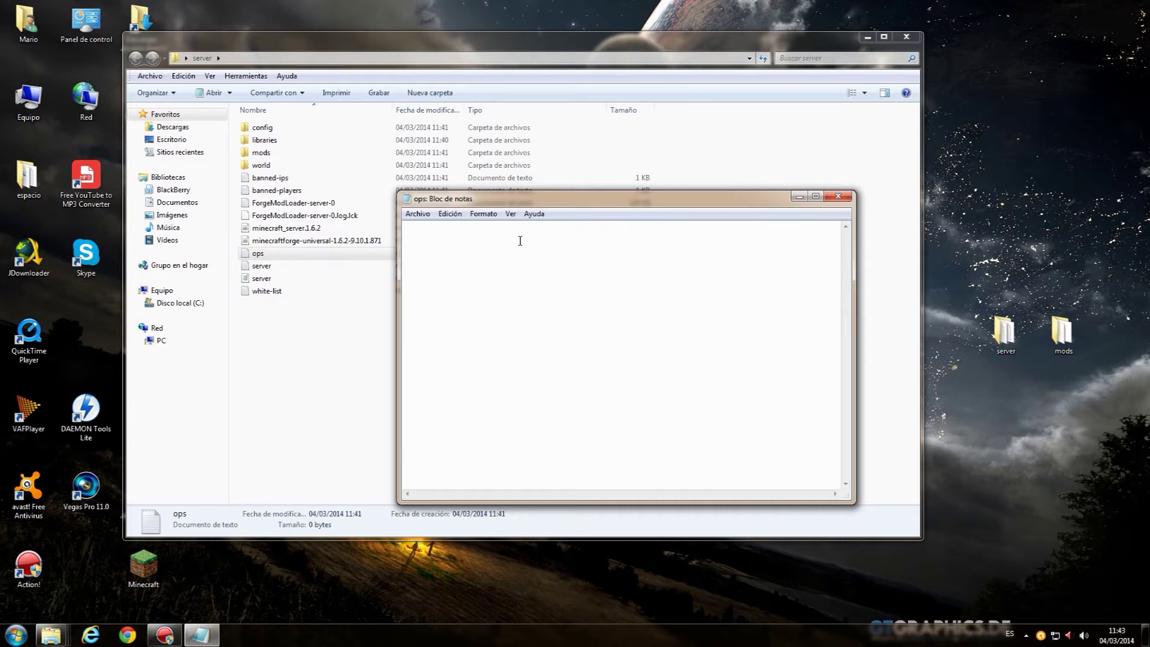
text(maski94)
click(838, 195)
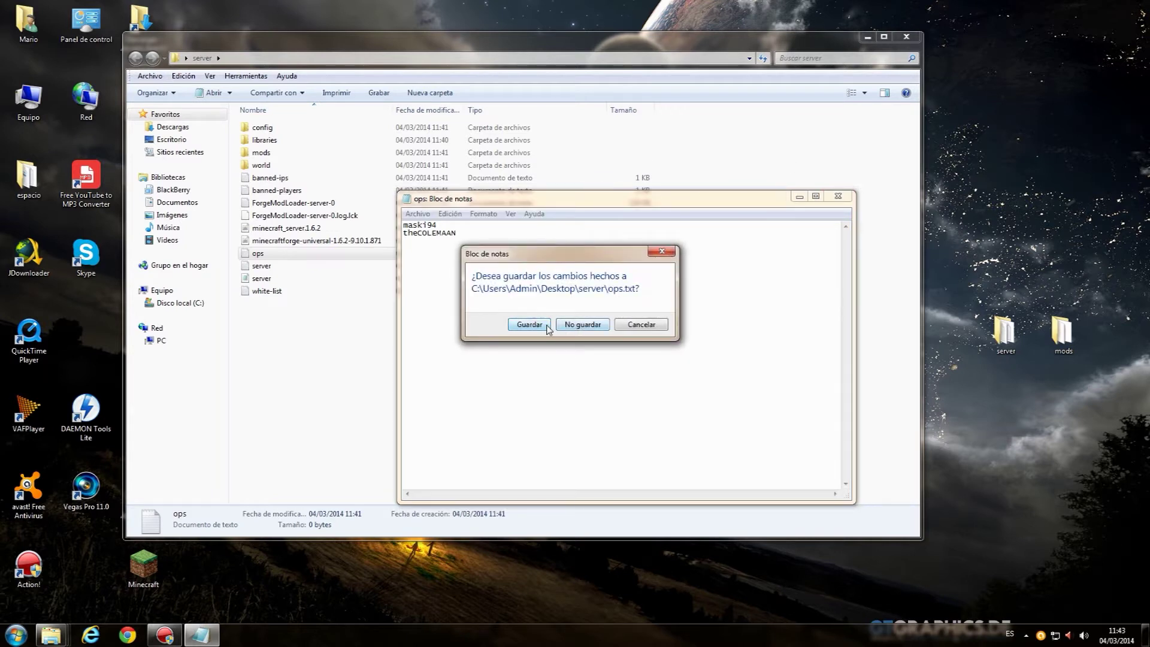
click(518, 329)
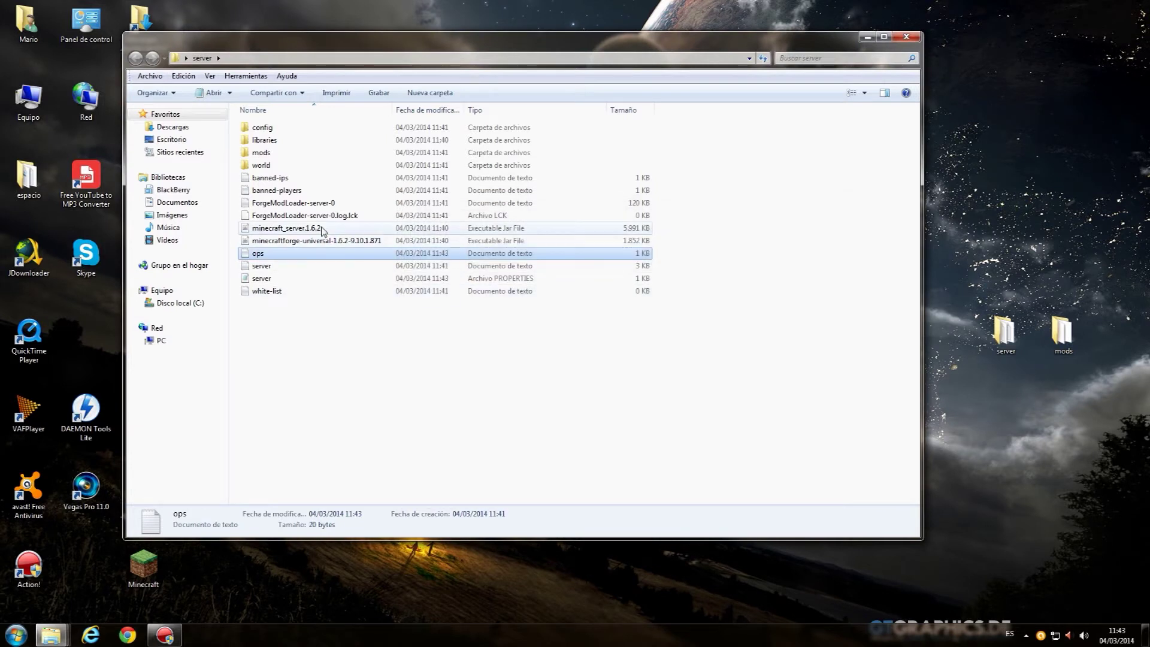
Step: Start the server from minecraftforge-universal-1.6.2-9.10.1.871, let it generate the "no hay tu tia" world, and reposition the server window
click(339, 241)
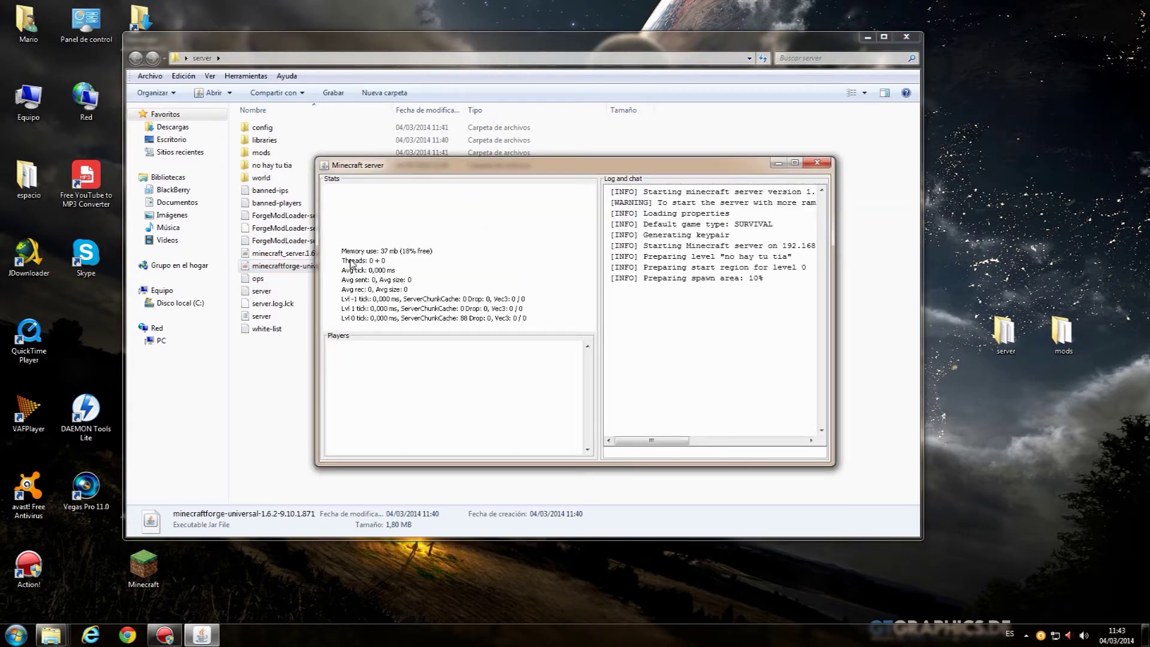
click(282, 166)
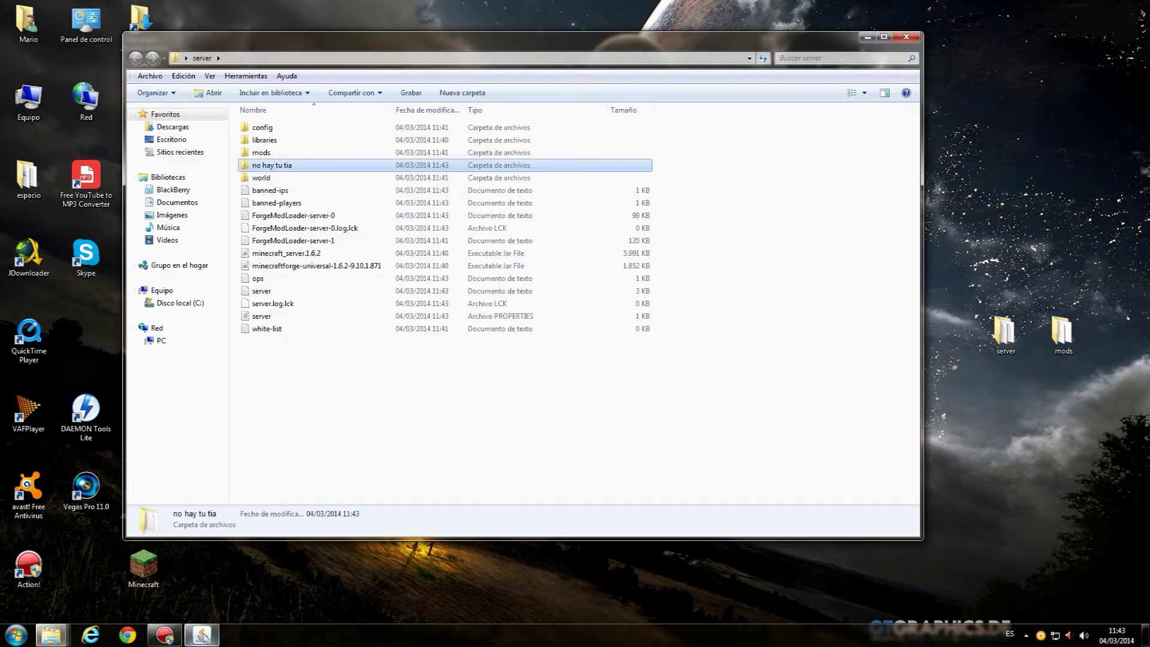
click(201, 635)
drag(720, 171, 894, 186)
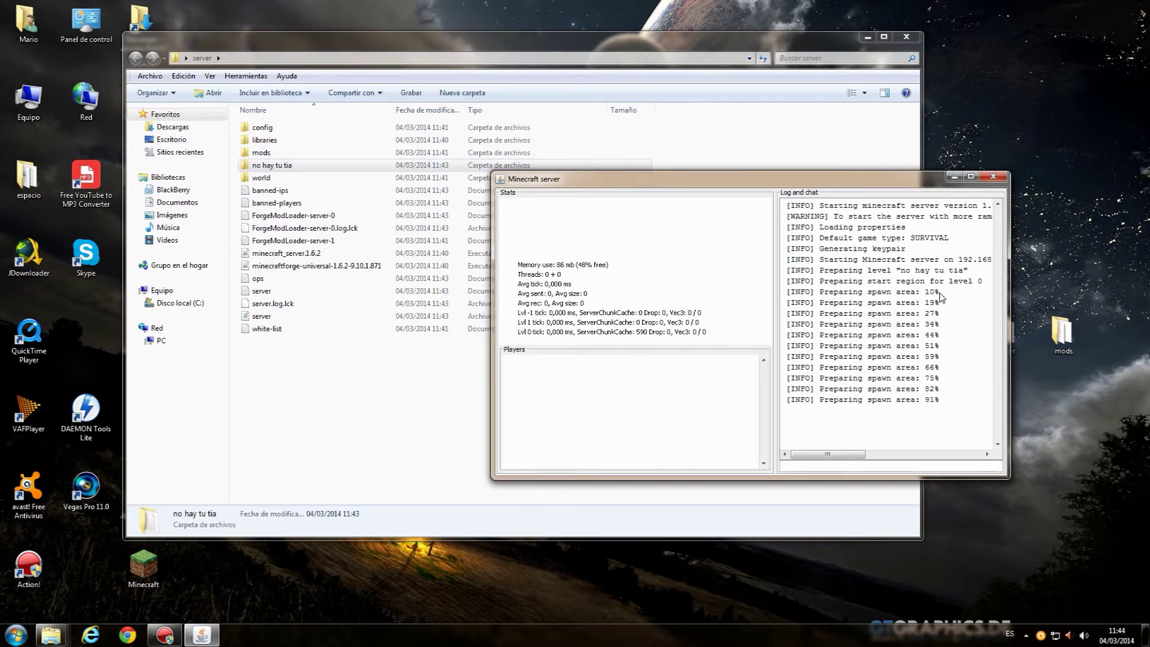
drag(902, 183, 738, 153)
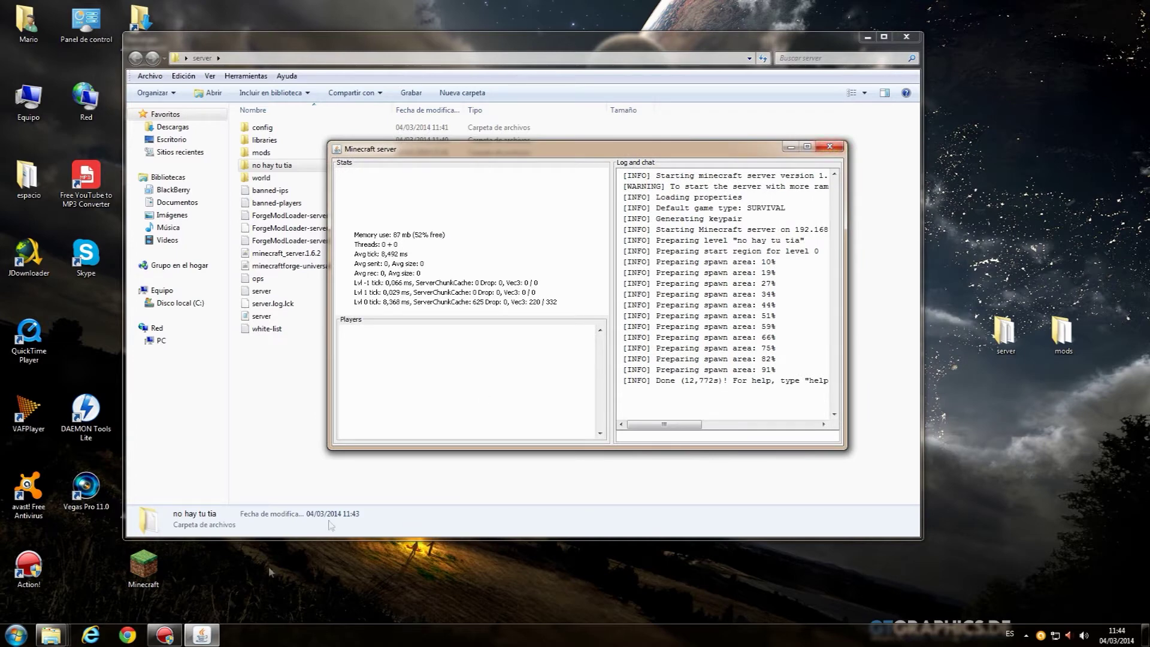
Step: Run Minecraft from the desktop, put the server window out of the way, and start the game from the launcher
click(138, 578)
double_click(138, 578)
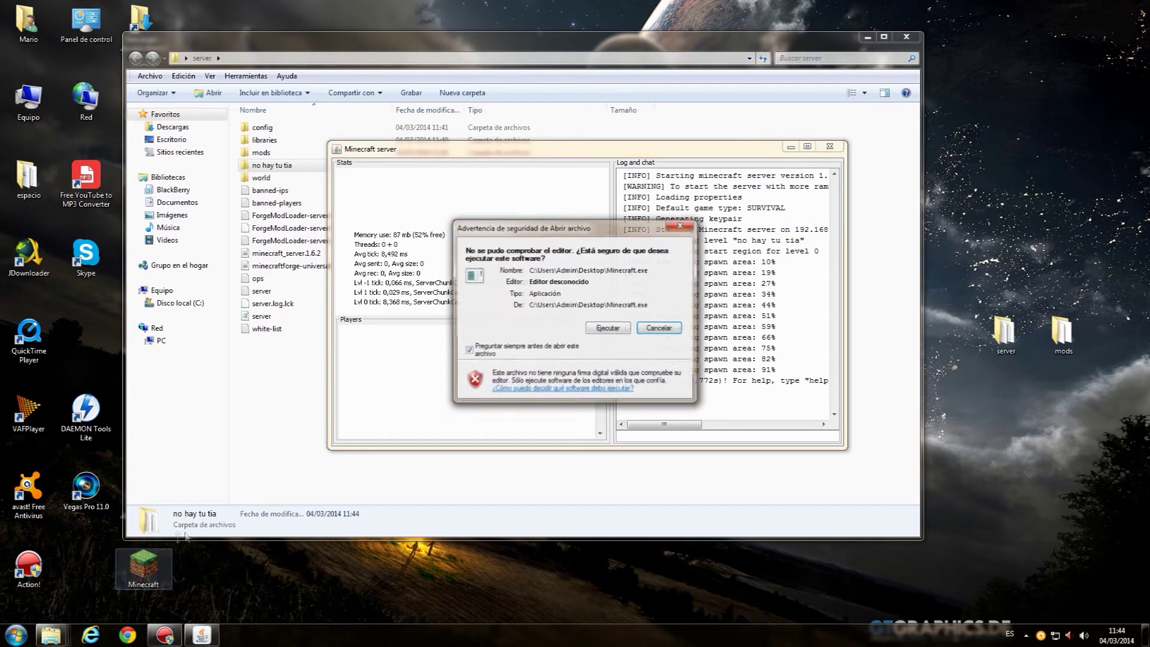
click(608, 329)
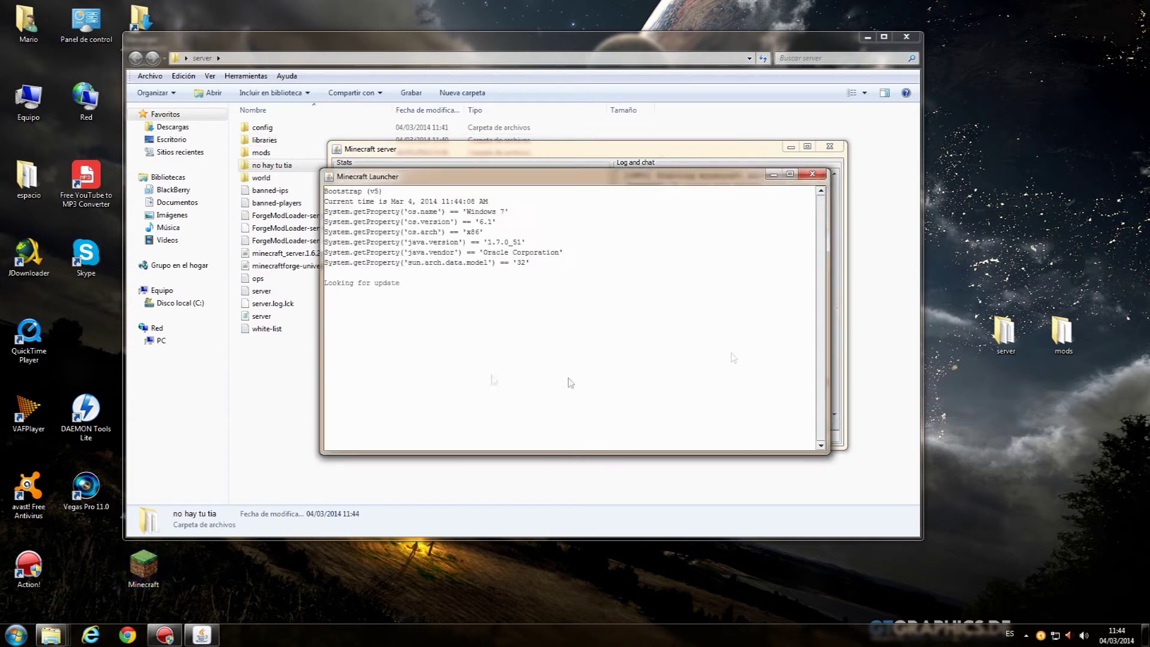
click(774, 152)
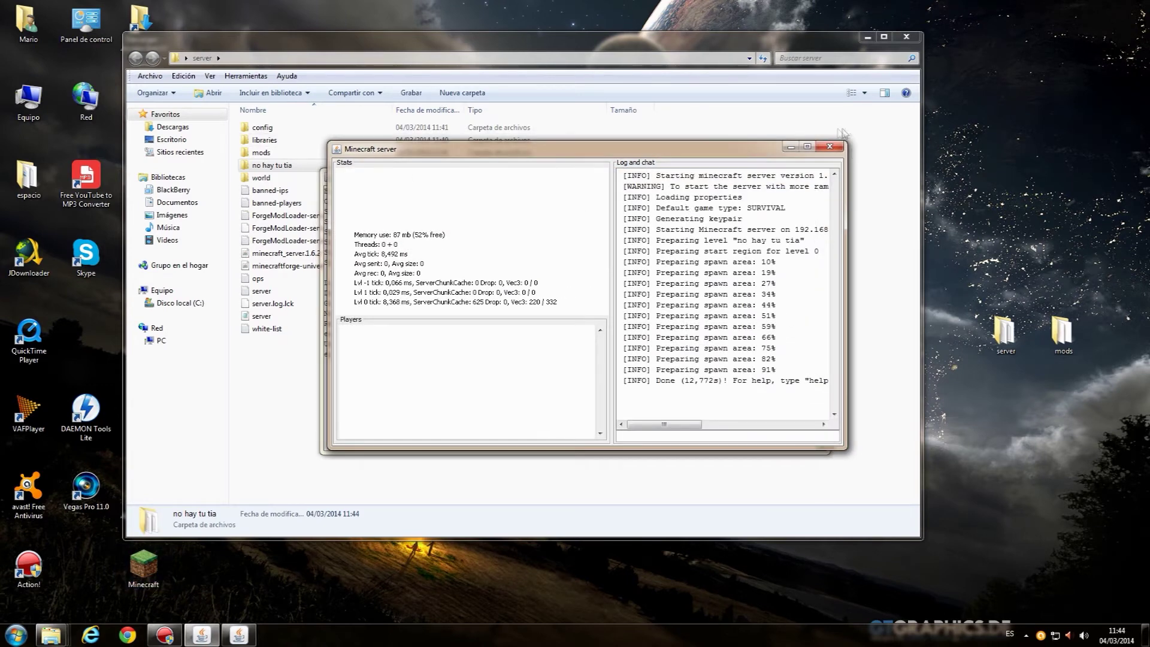
click(790, 148)
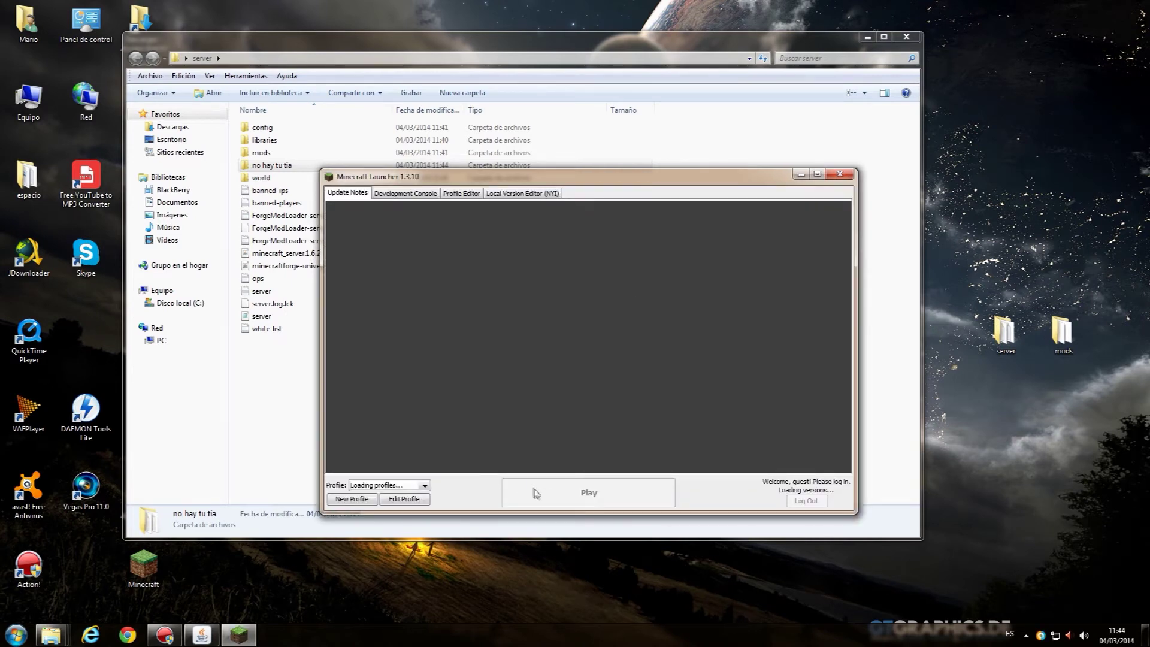
click(556, 493)
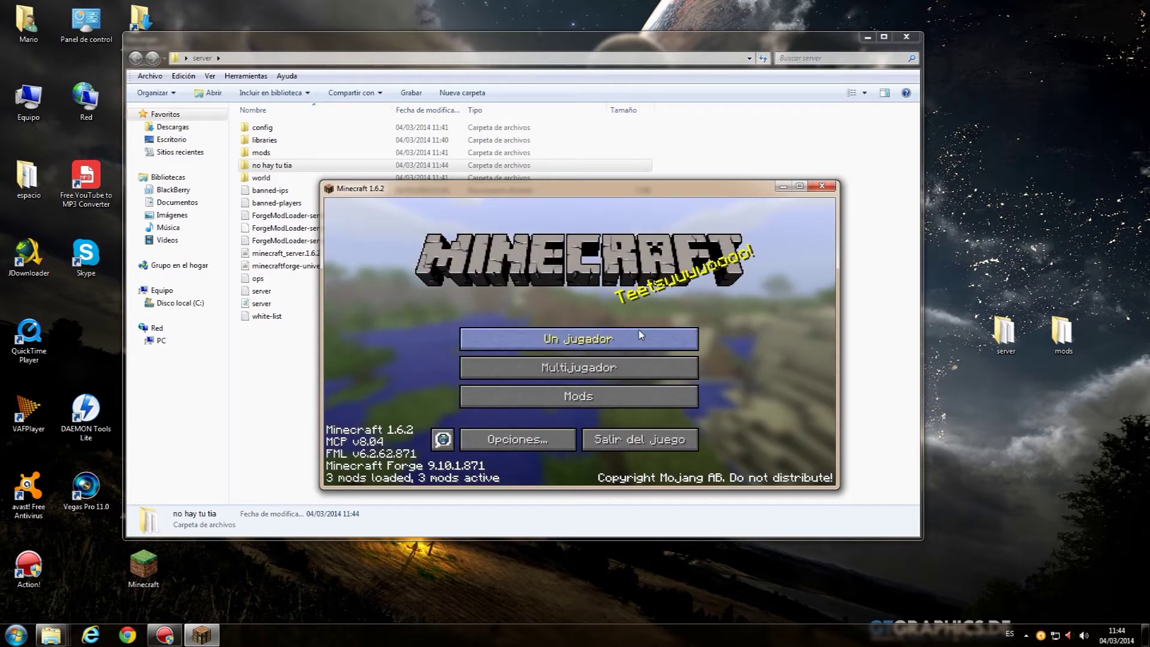
Step: Begin adding a server in the multiplayer screen and name it "no hay tu tia"
click(562, 365)
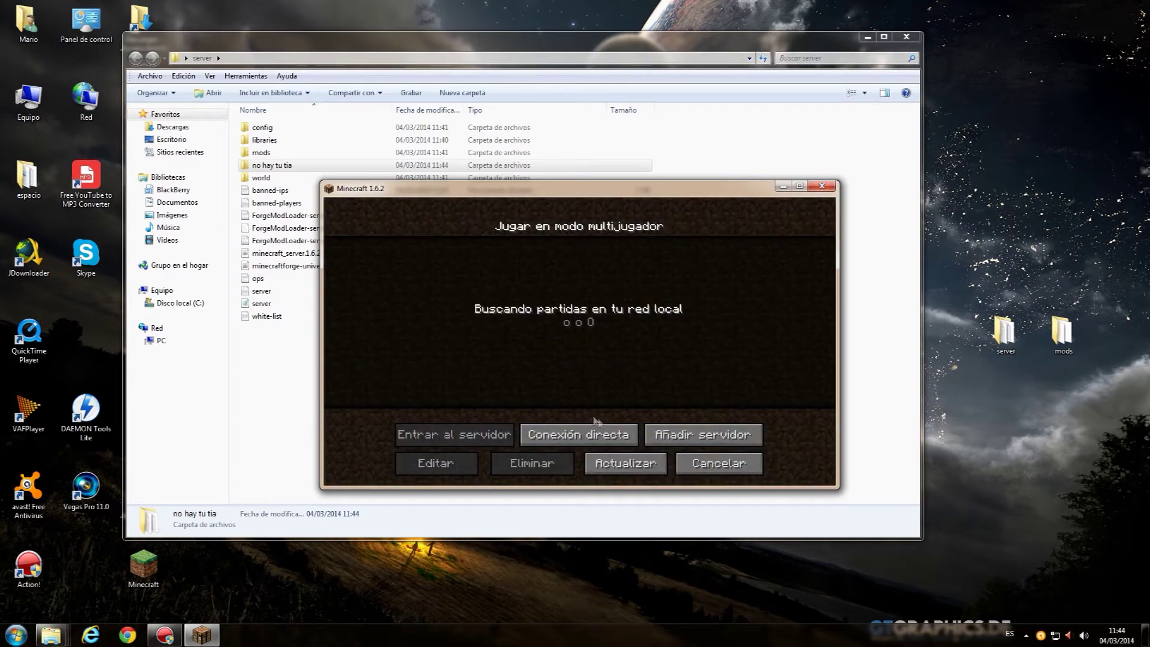
click(676, 441)
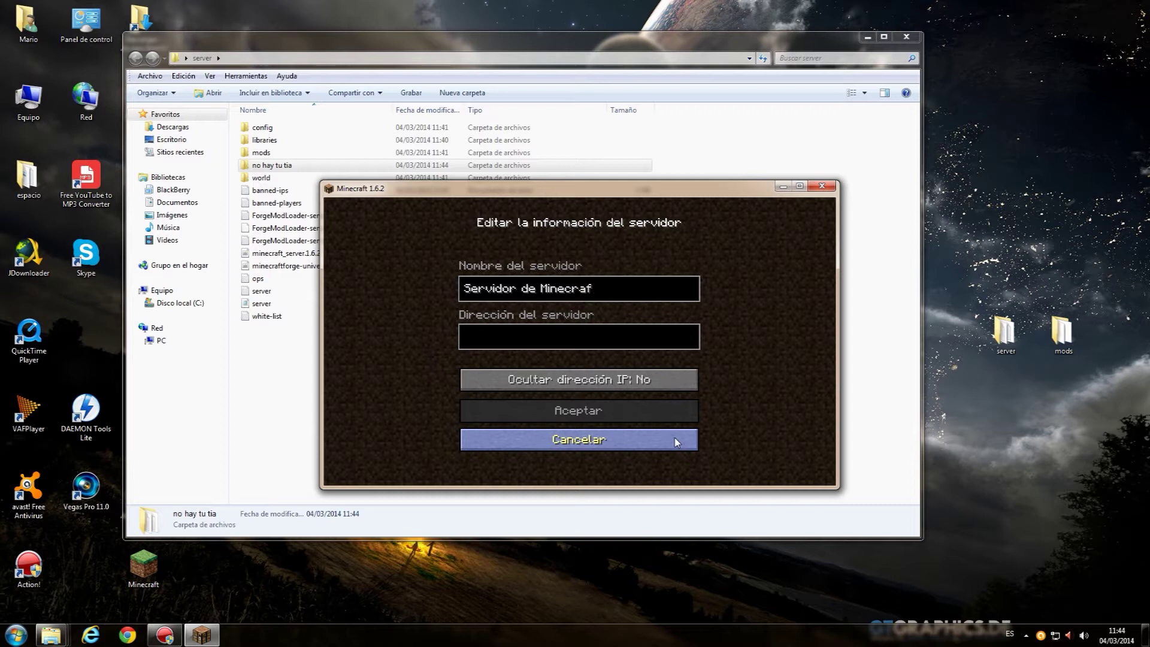
key(BackSpace)
key(BackSpace)
key(BackSpace)
key(BackSpace)
key(BackSpace)
key(BackSpace)
key(BackSpace)
key(BackSpace)
key(BackSpace)
key(BackSpace)
key(BackSpace)
key(BackSpace)
key(BackSpace)
key(BackSpace)
key(BackSpace)
key(BackSpace)
key(BackSpace)
key(BackSpace)
key(BackSpace)
key(BackSpace)
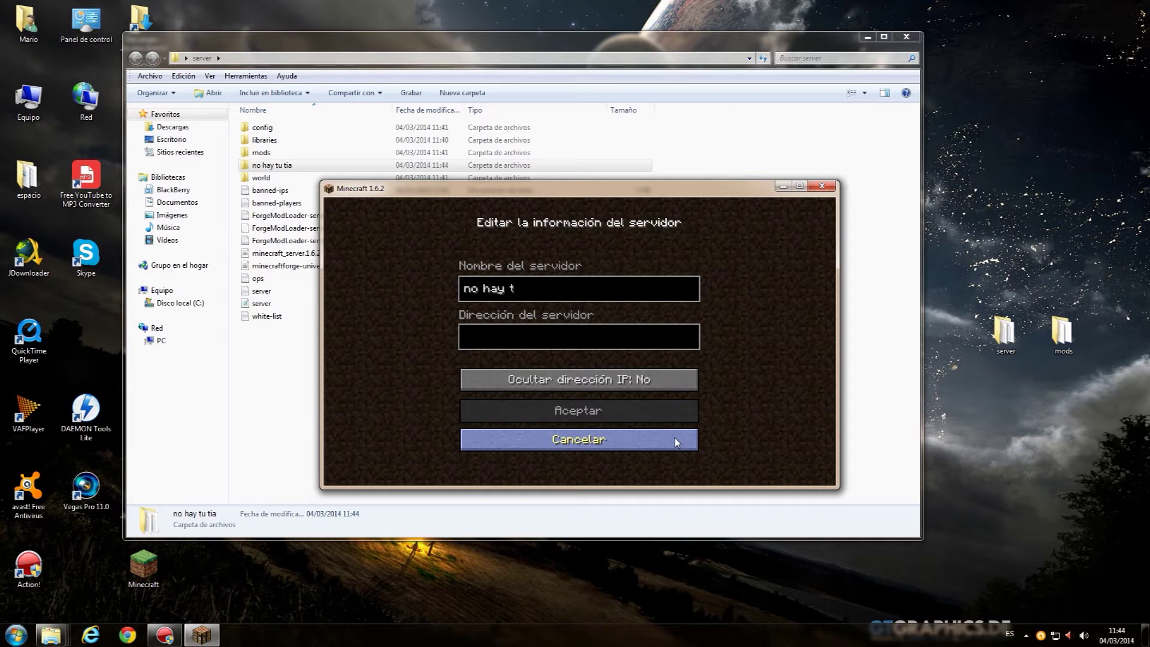
key(Tab)
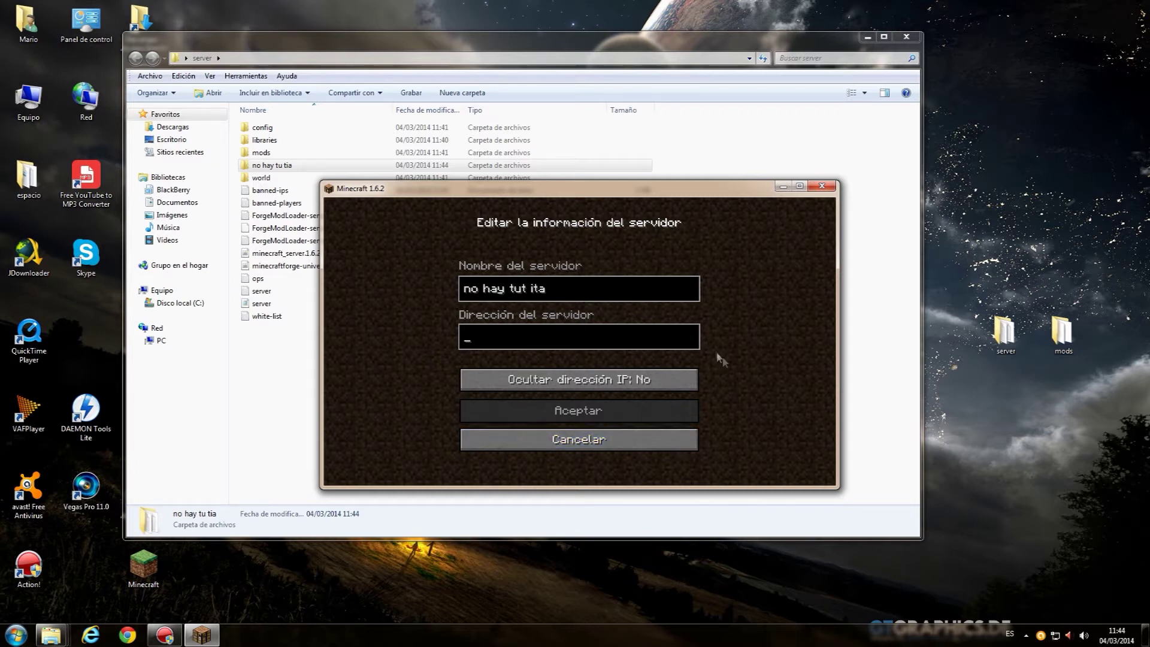
key(BackSpace)
key(BackSpace)
key(BackSpace)
key(BackSpace)
text(u tit)
Step: Set the new entry's server address to 192.168.1.38 and accept it
click(540, 330)
text(192.168.)
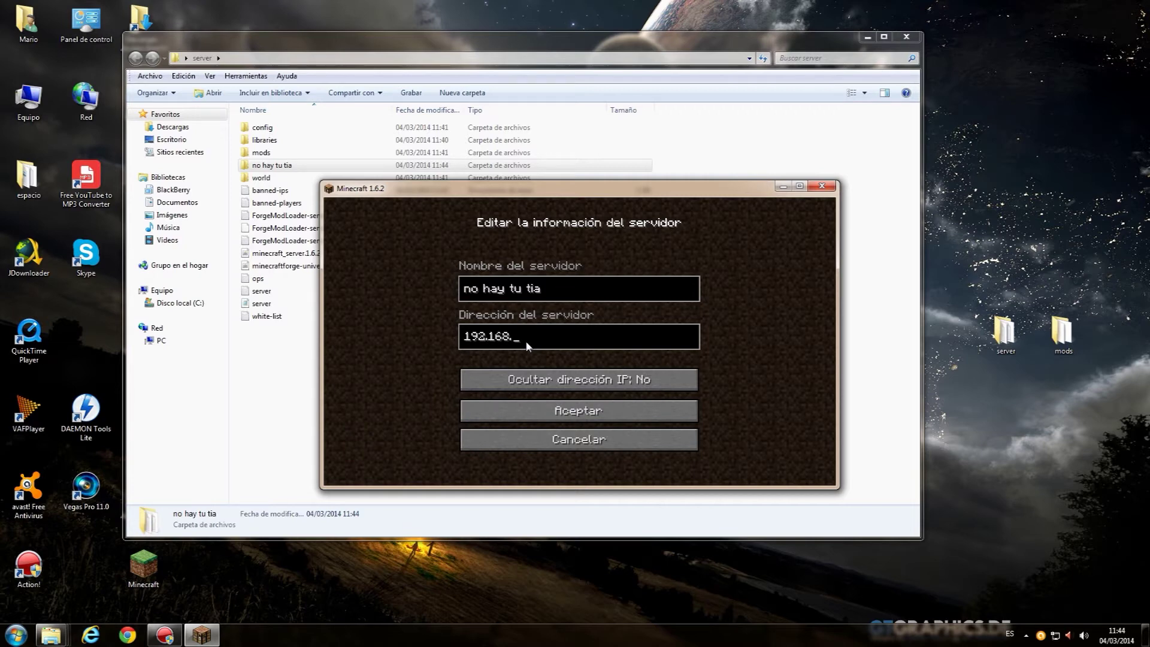
click(577, 410)
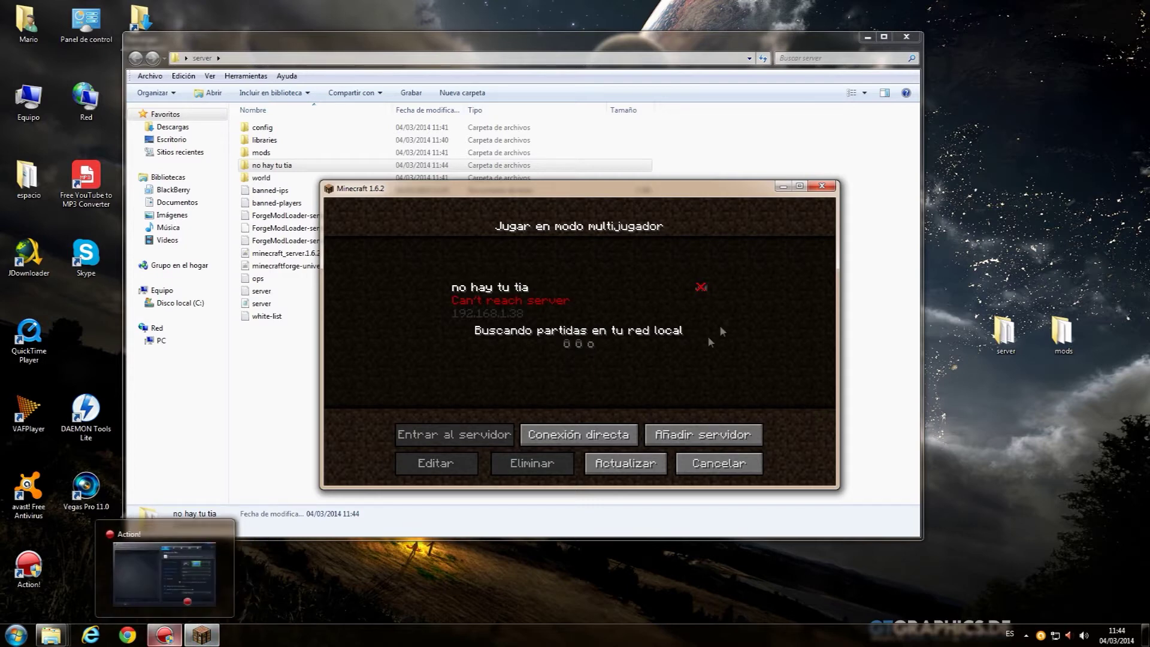
Step: Close the game and start the server again from minecraftforge-universal-1.6.2-9.10.1.871 in the server folder
click(822, 187)
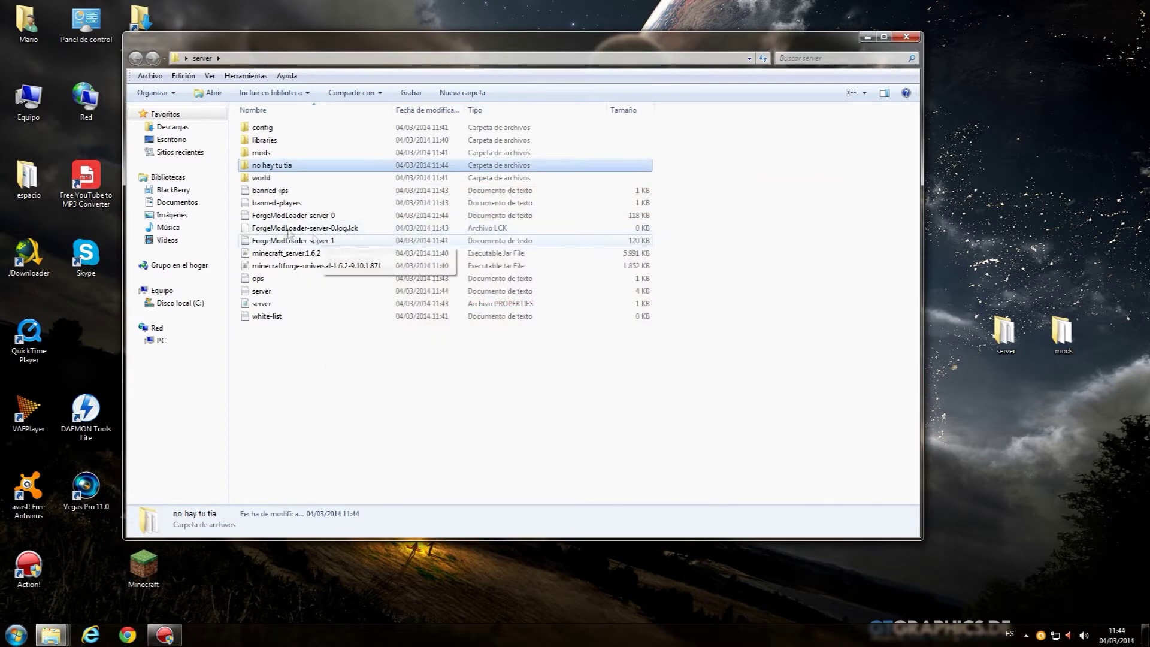
click(335, 267)
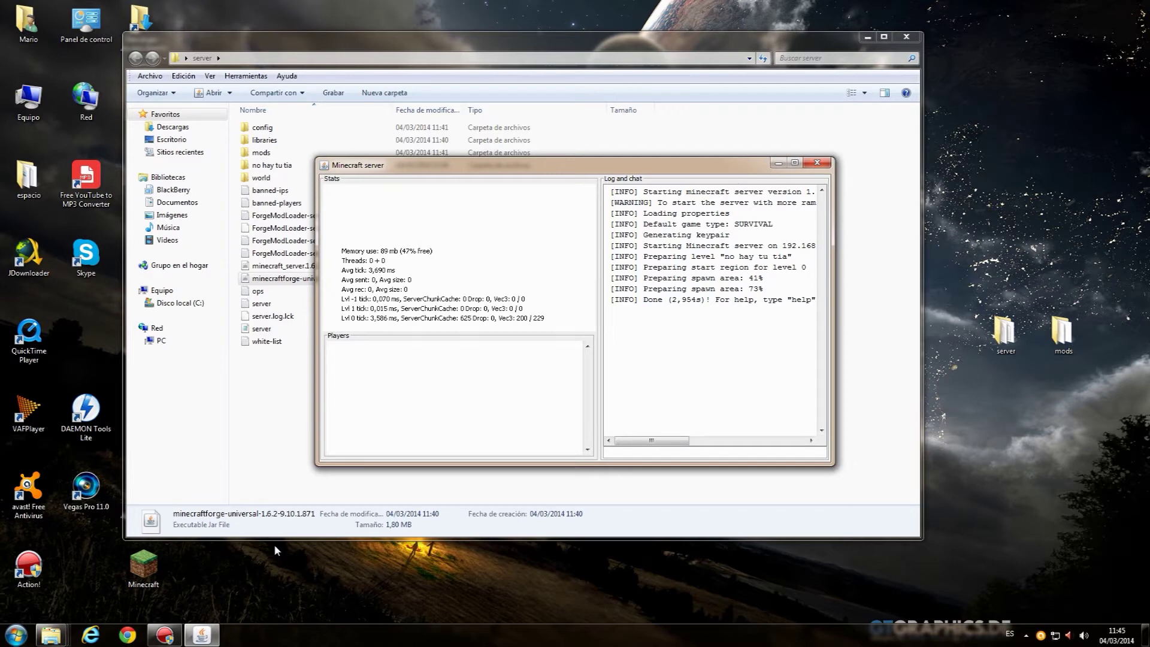
Step: Relaunch Minecraft through its launcher and join the "no hay tu tia" server in multiplayer
double_click(147, 578)
click(608, 328)
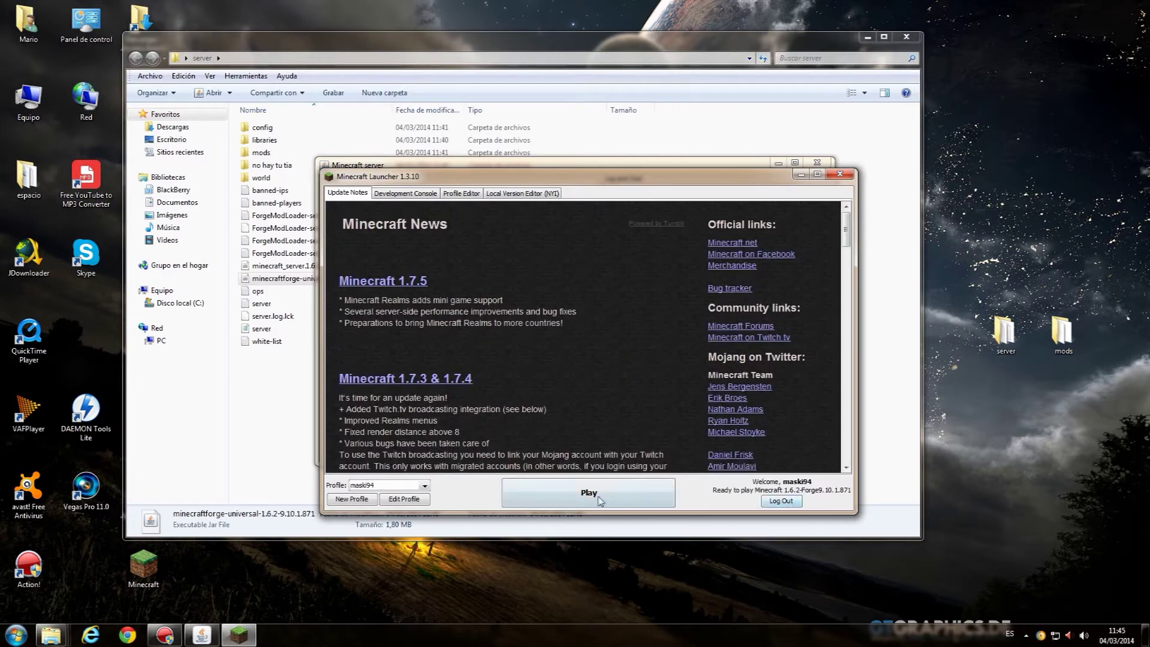
click(593, 494)
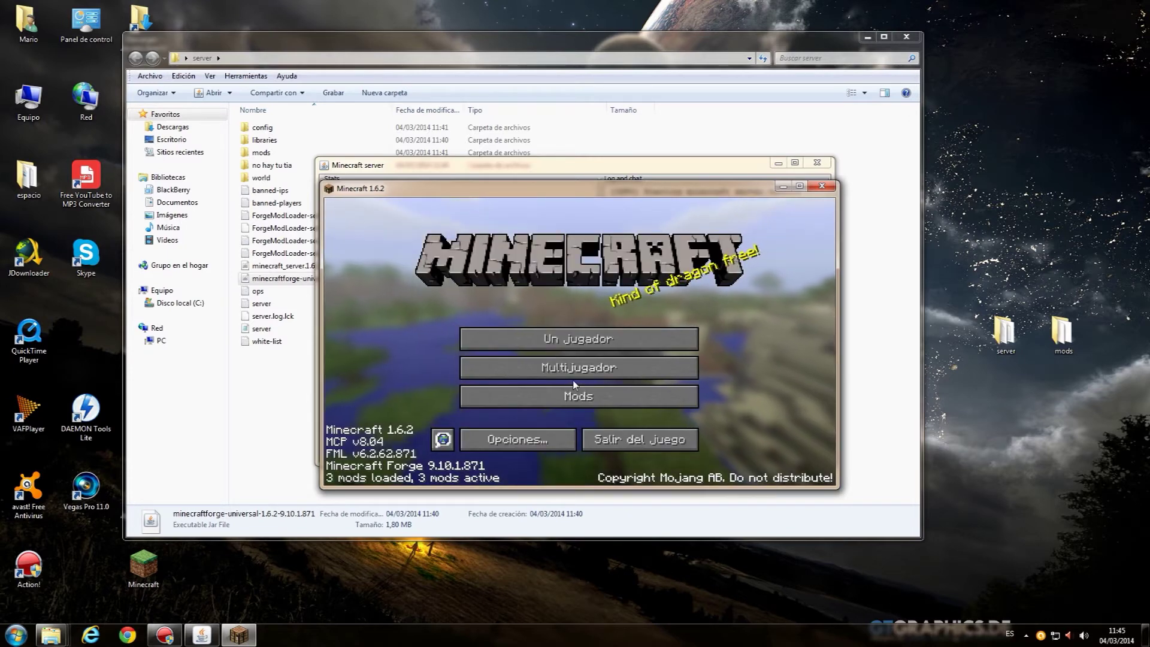
click(579, 368)
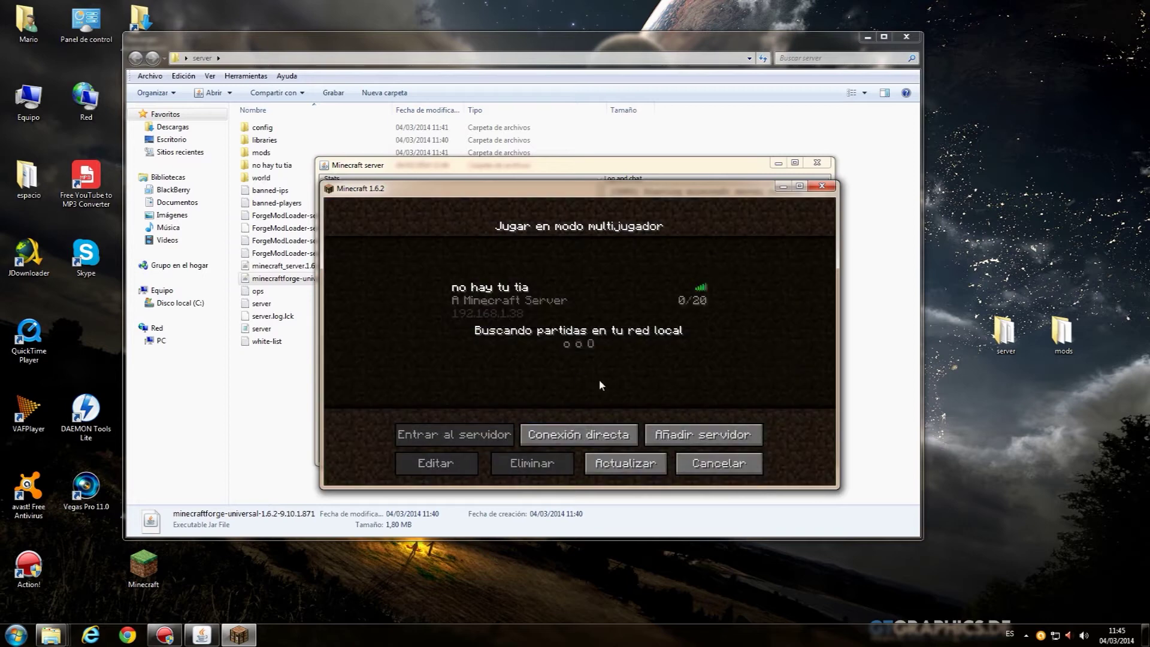
double_click(506, 298)
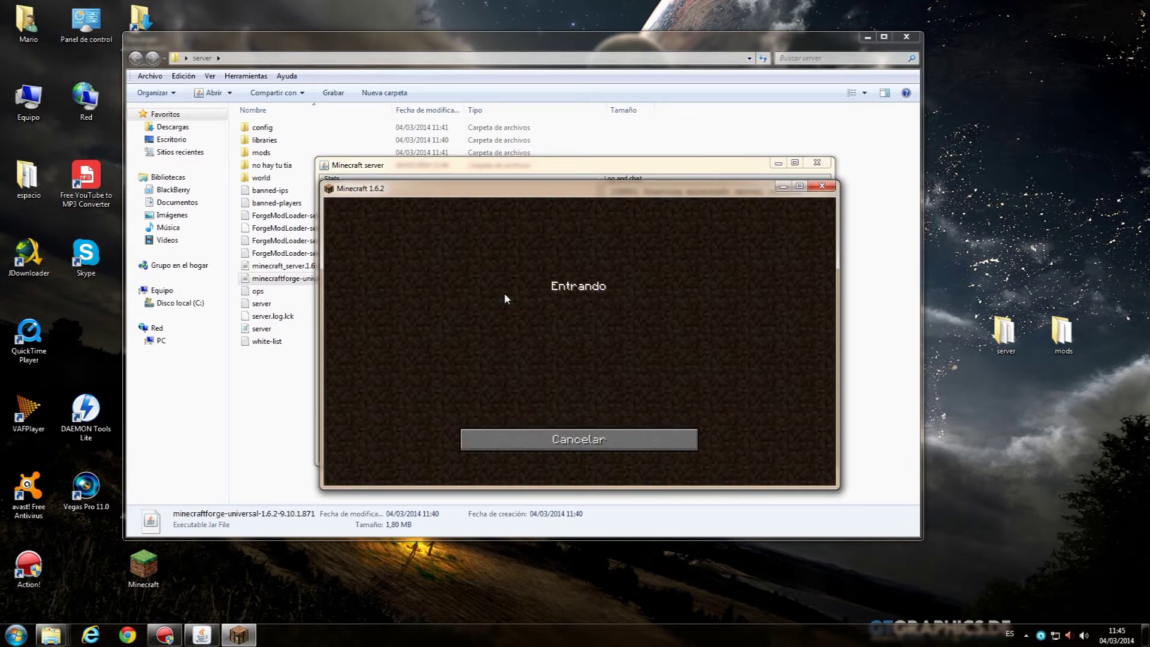
Step: Check the server log for the player joining, then maximize the game window and resume play
click(585, 173)
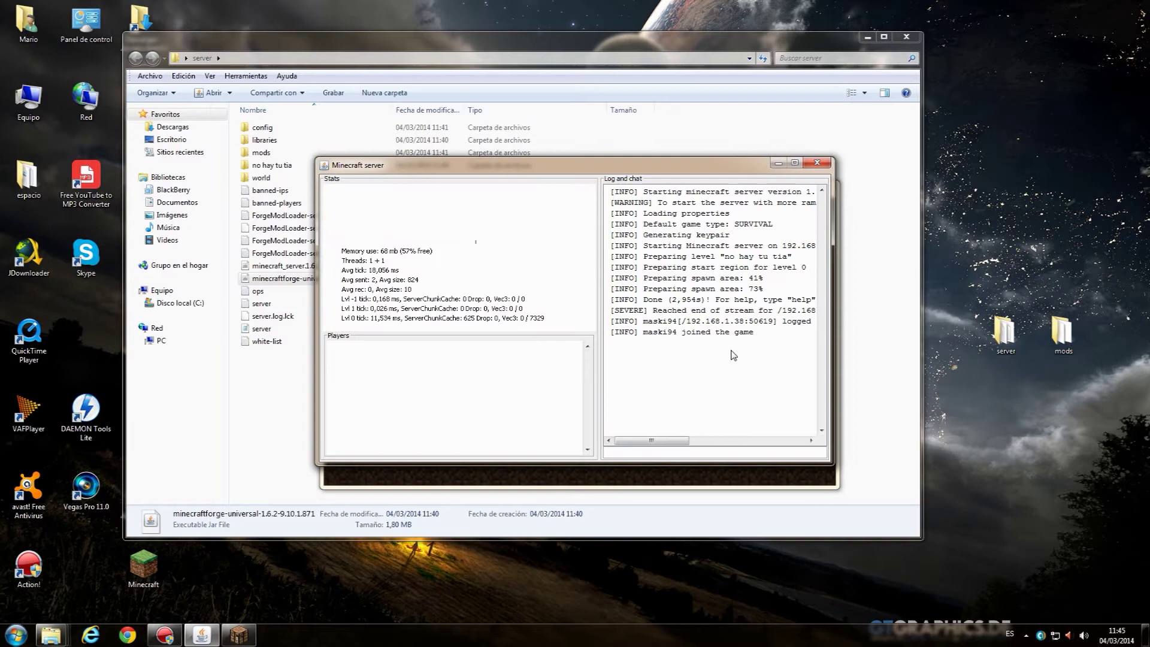
click(785, 482)
click(798, 188)
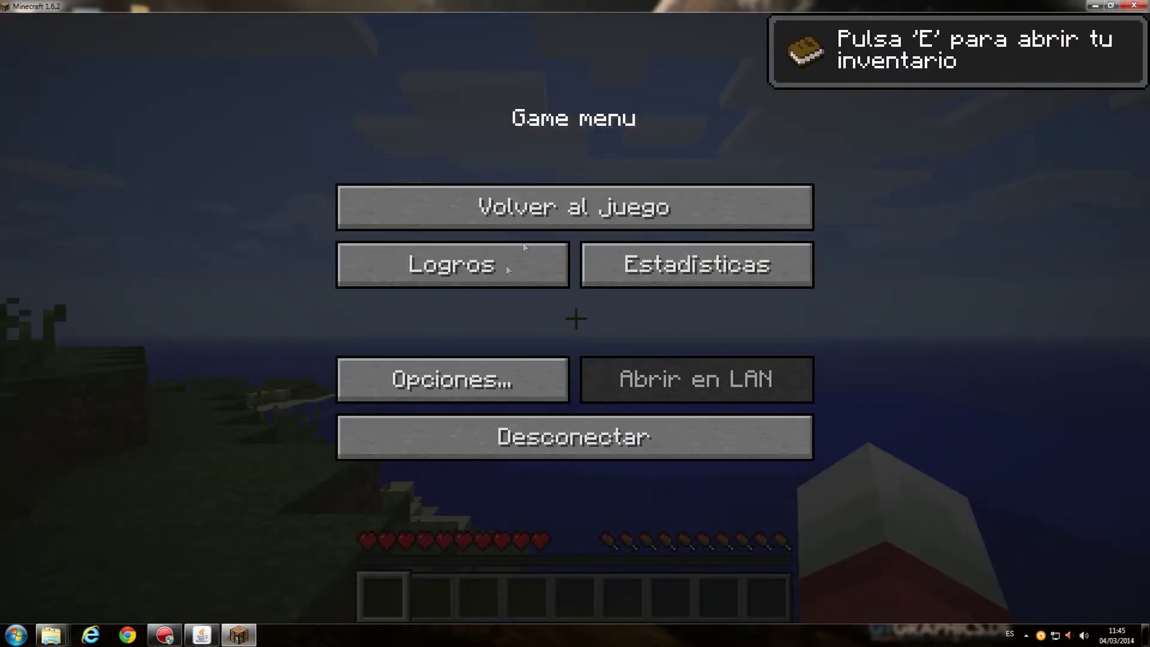
click(595, 213)
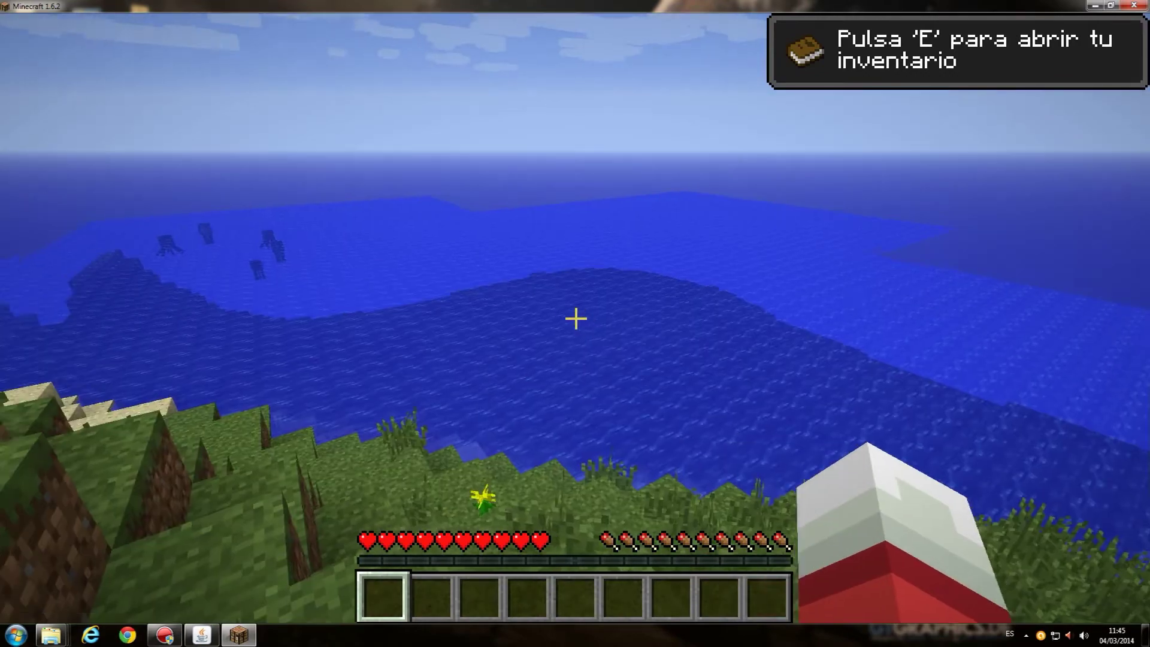
Step: Open and close the inventory, break a yellow flower in the grass, and drop the collected flower
key(e)
key(e)
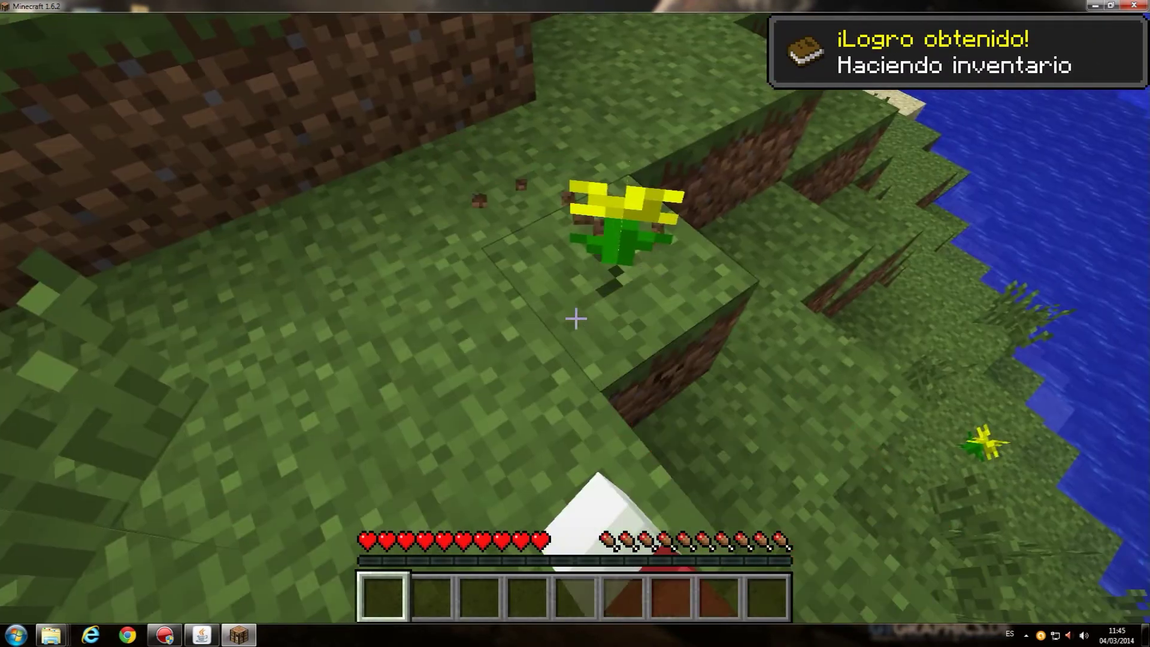
click(575, 318)
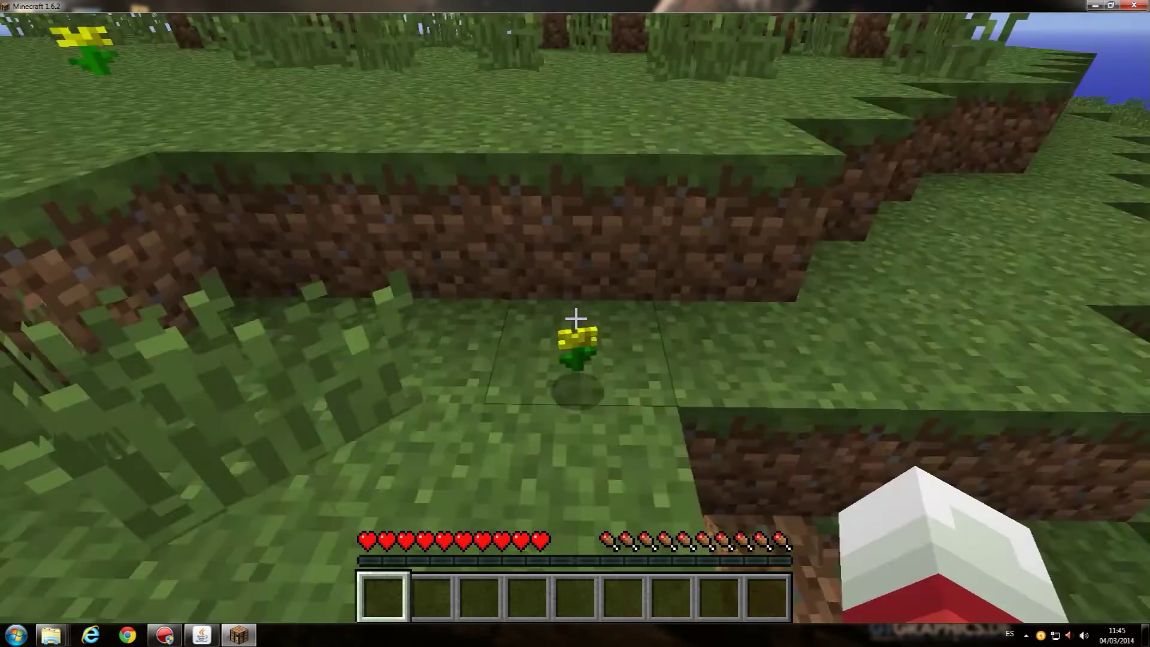
click(575, 318)
key(q)
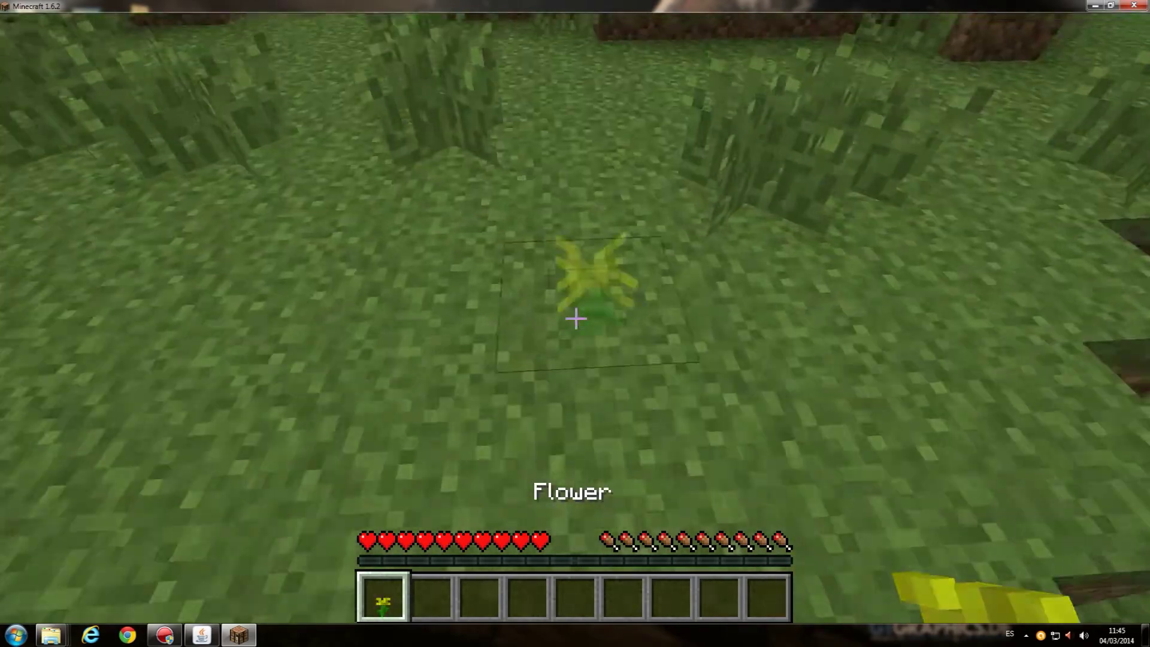
Step: Explore the server world by walking to the shore, swinging at a chicken in the water, and returning to the grassy hillside
key(w)
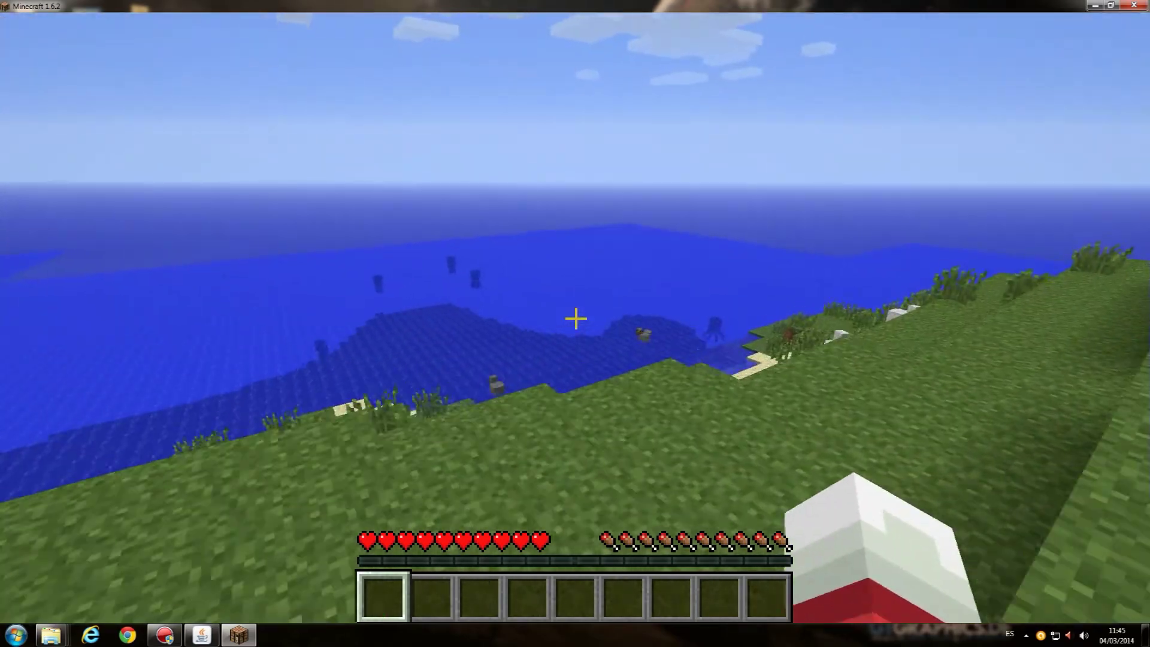
key(w)
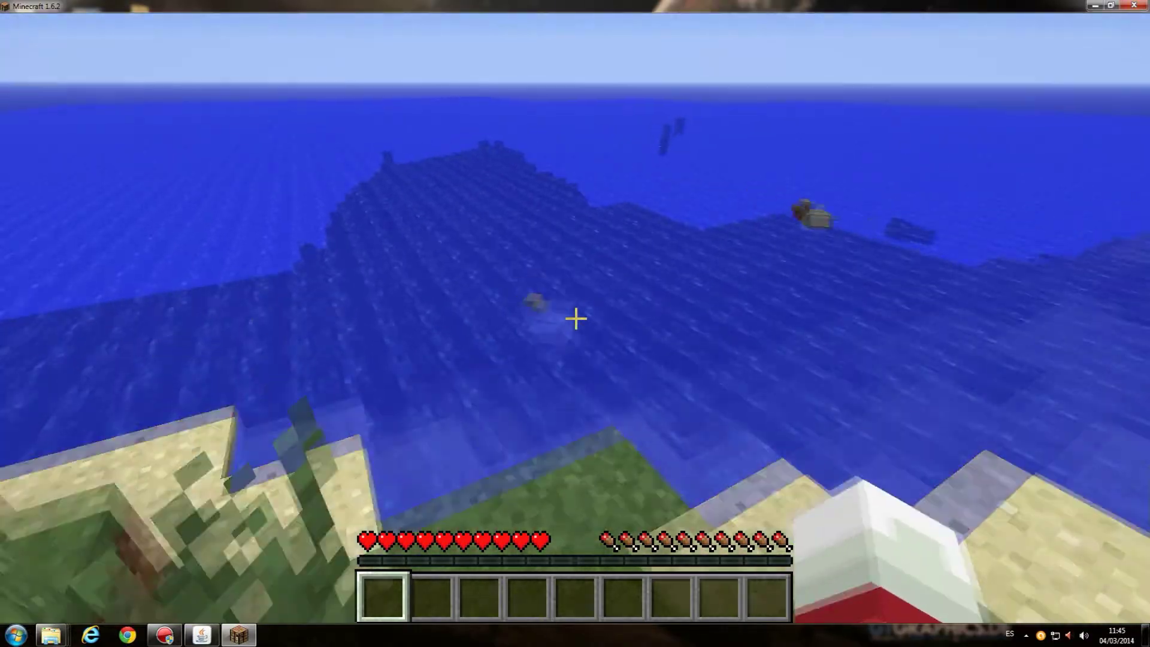
click(576, 318)
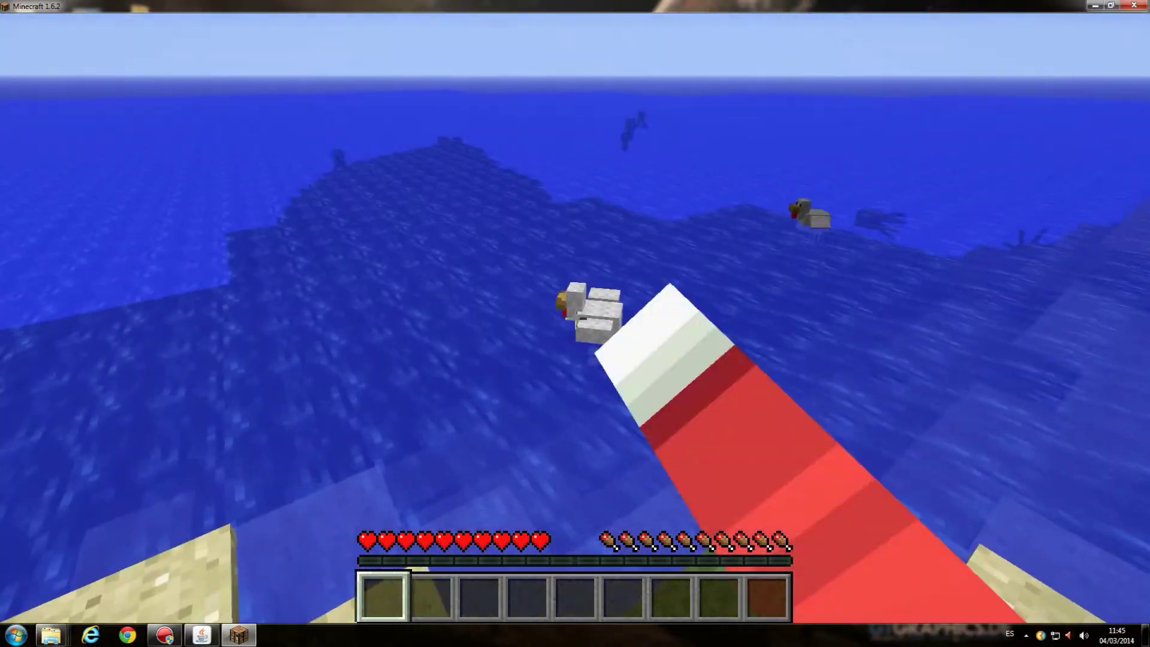
key(w)
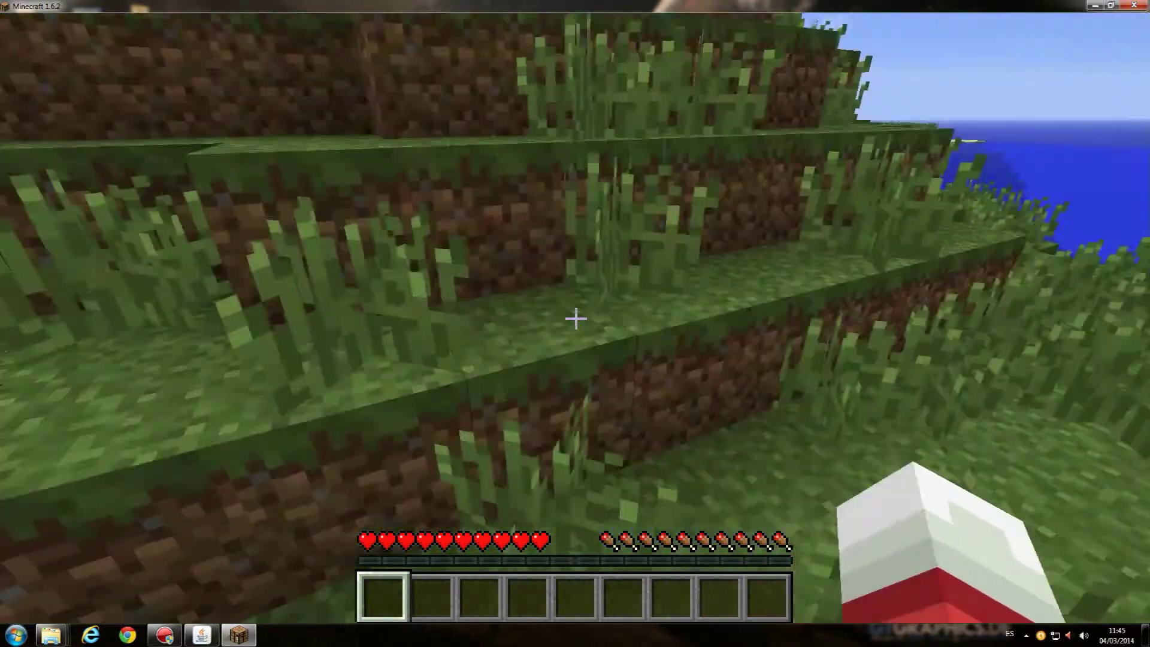
key(s)
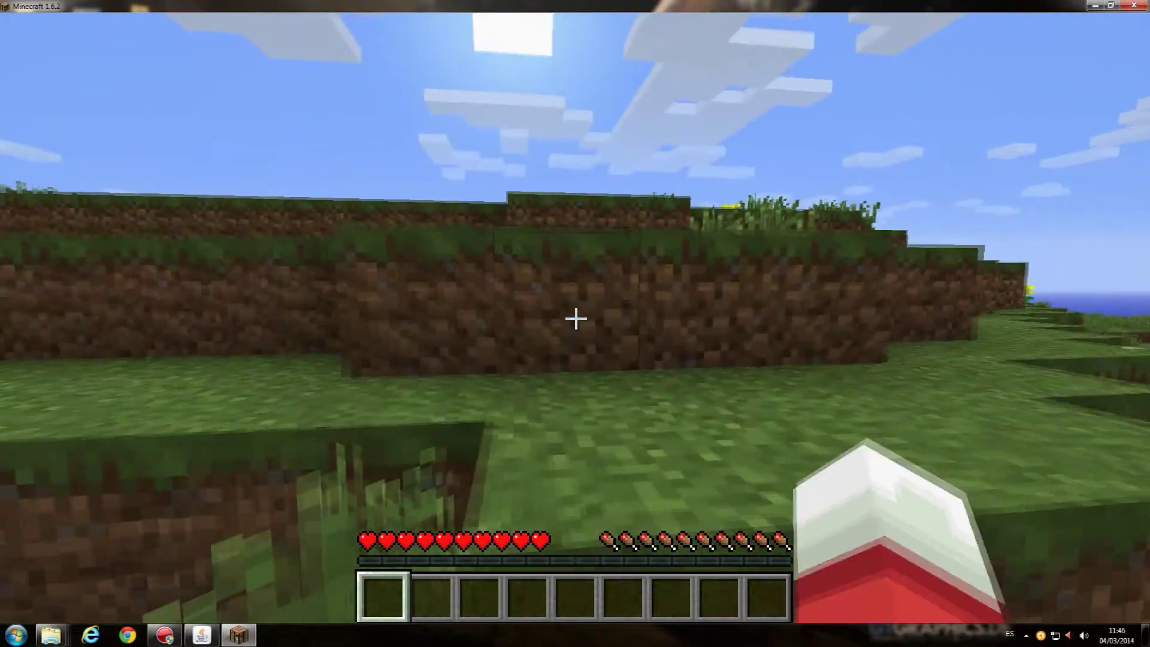
Step: Explore the server world by crossing the grassland to the pumpkins and sheep near the shore
key(w)
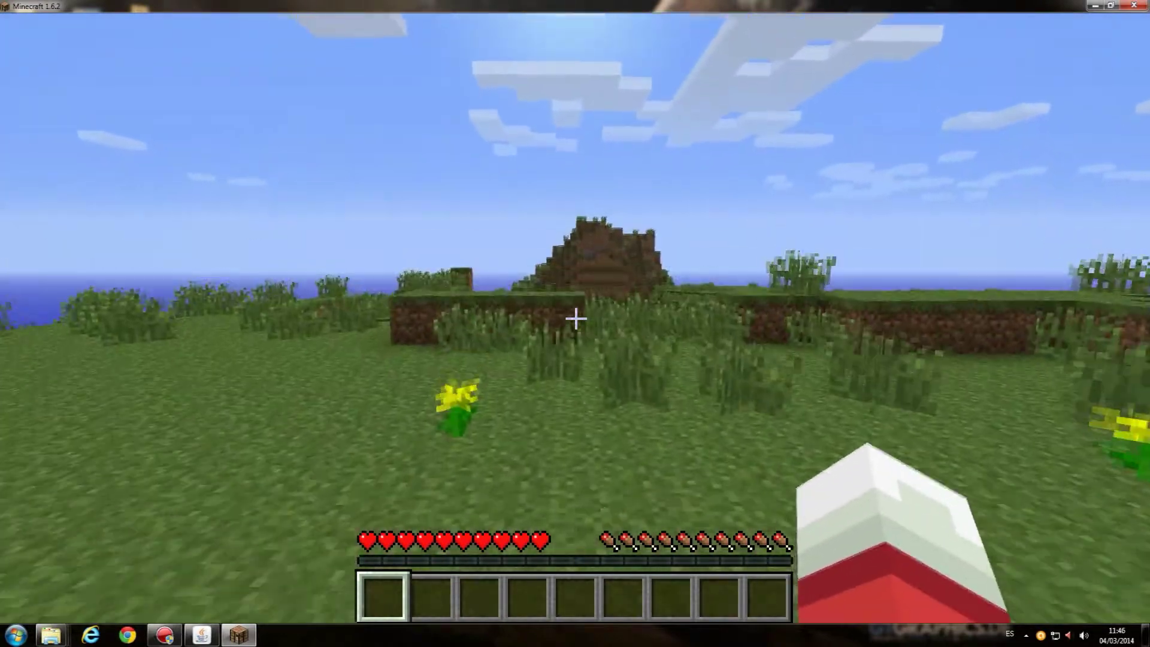
key(w)
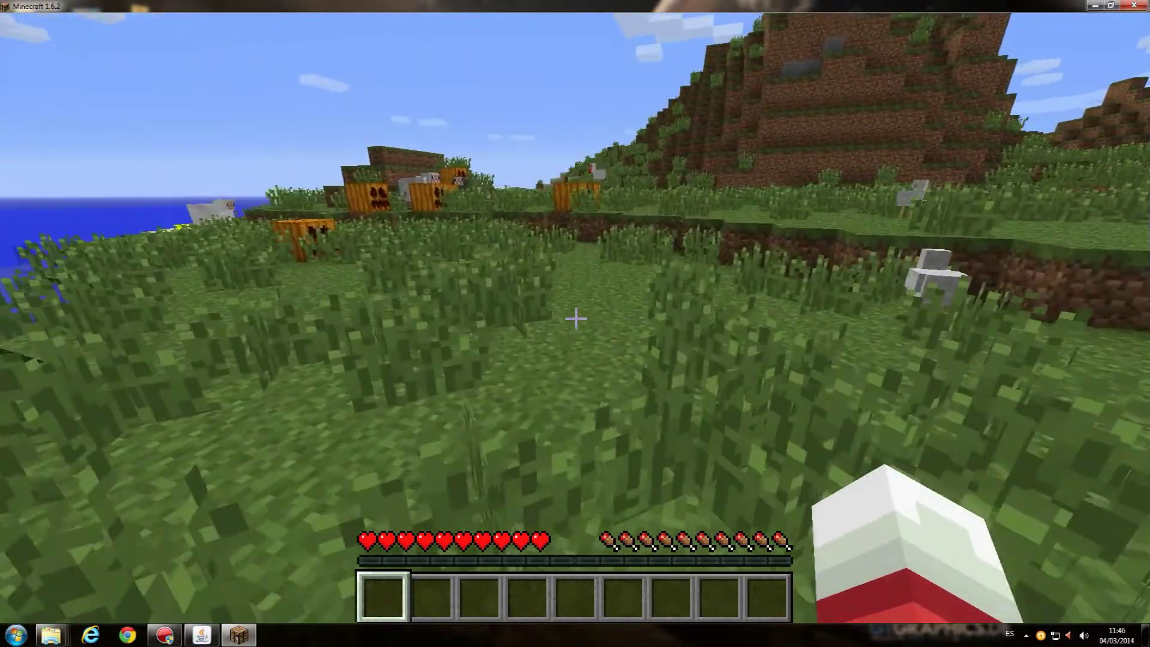
key(w)
key(w)
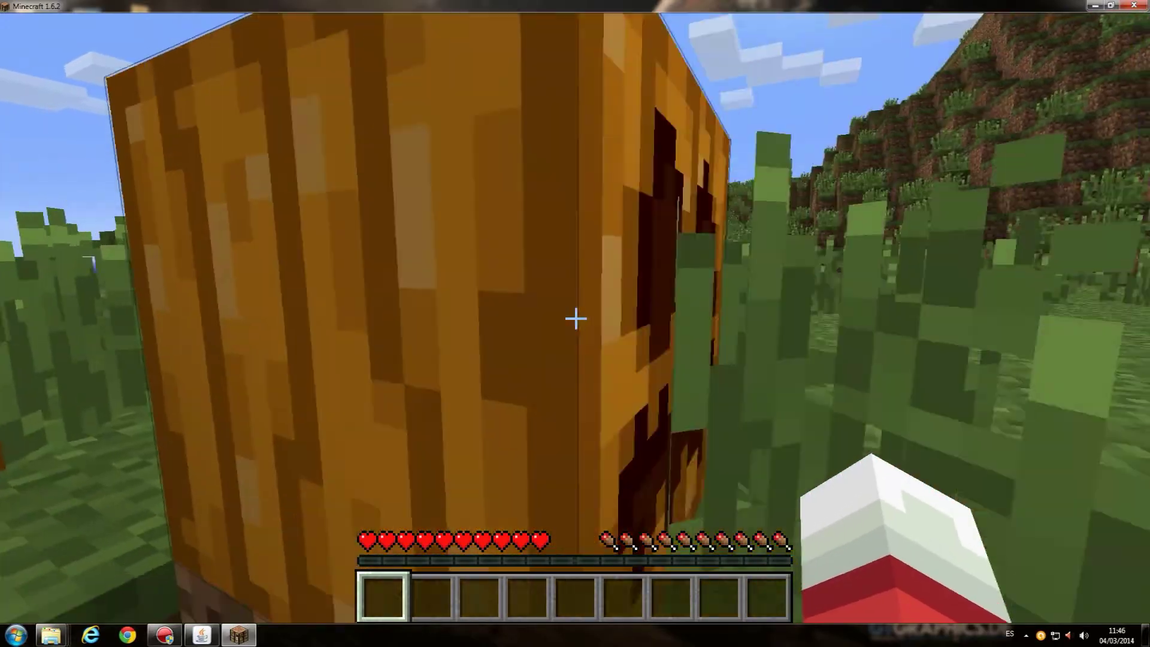
key(s)
key(w)
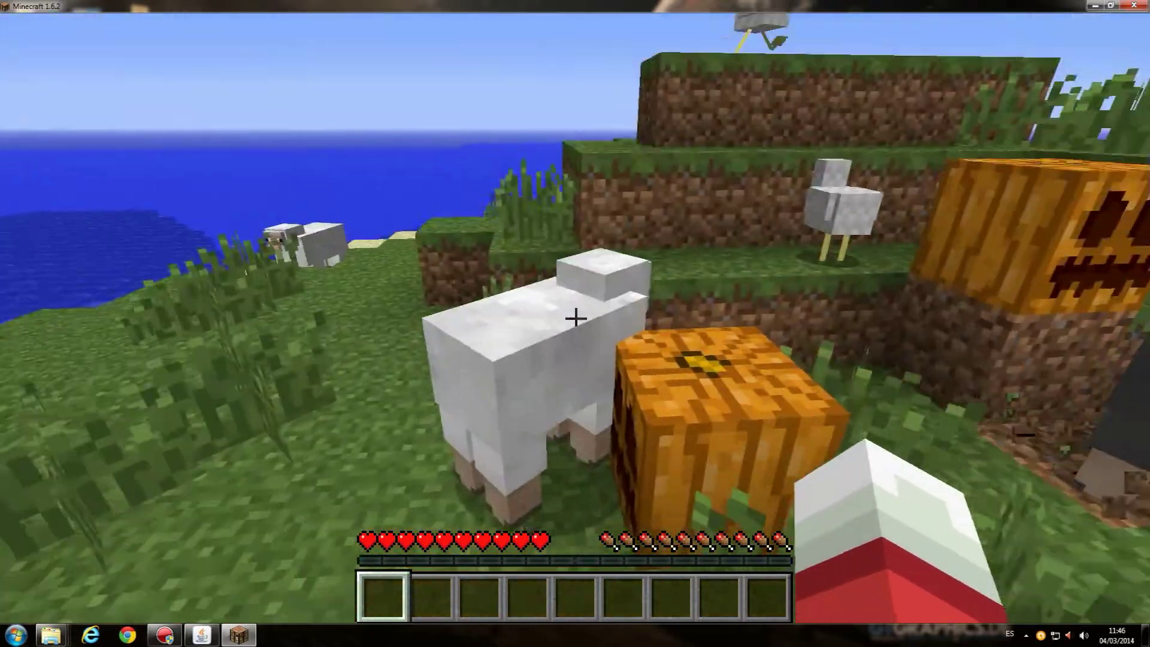
key(space)
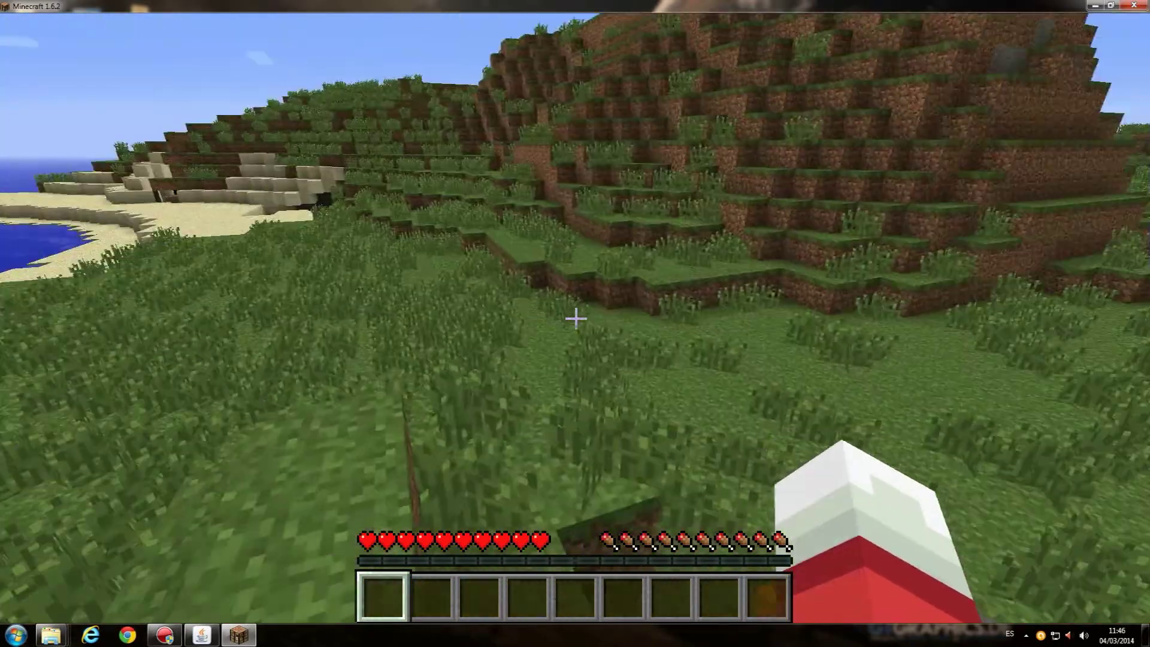
Step: Disconnect from the server, quit the game, and shut down the Minecraft server
key(Escape)
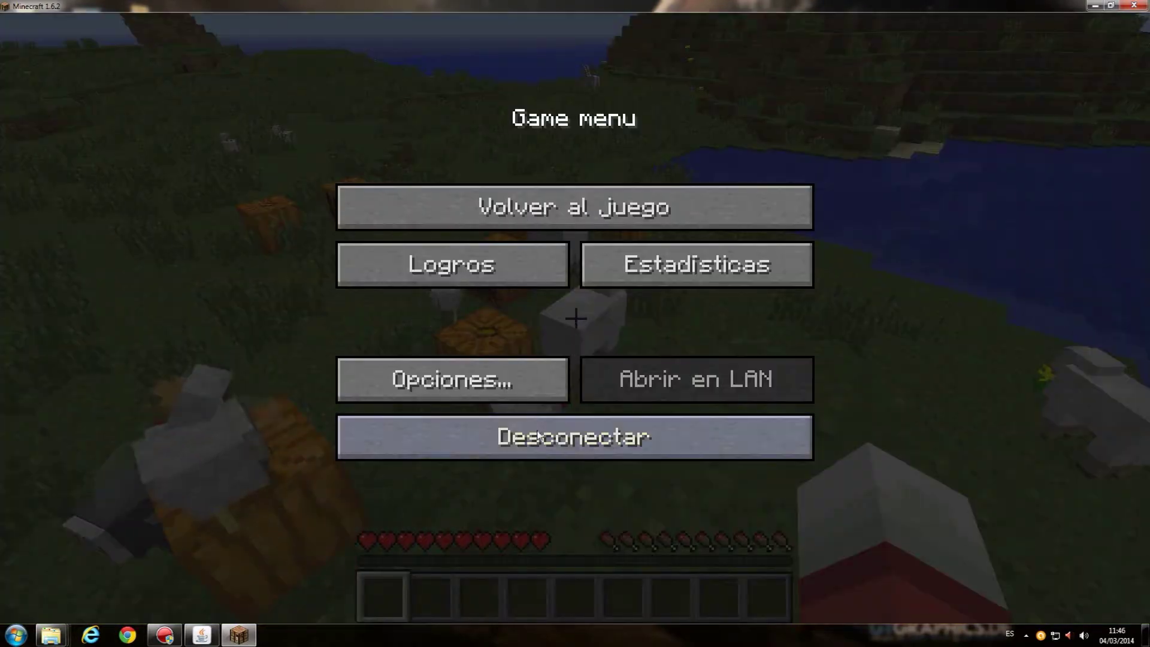
key(Escape)
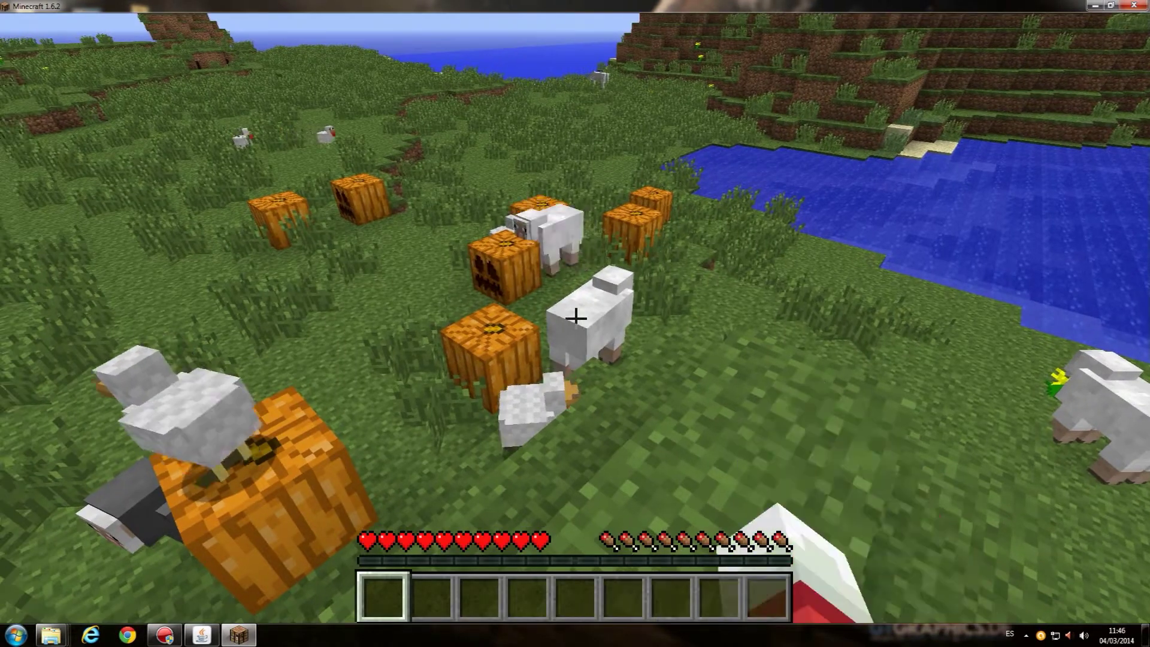
key(Escape)
click(488, 429)
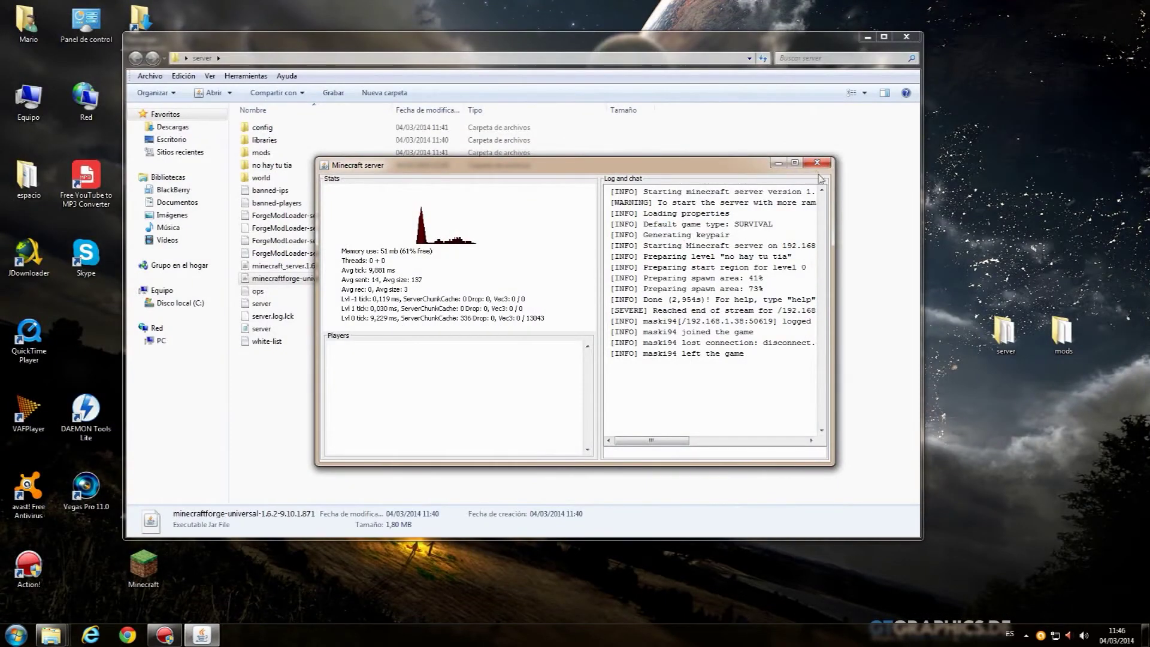
click(817, 163)
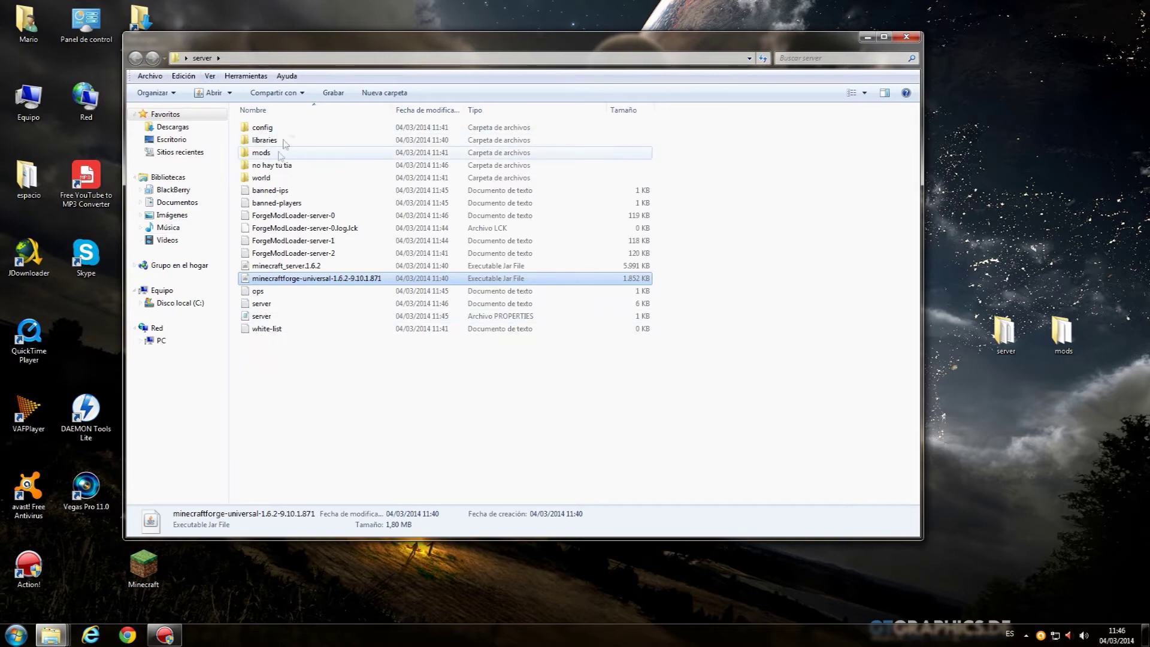
Step: Place the .minecraft and server folders side by side and inspect the client's mods folder
key(super+Right)
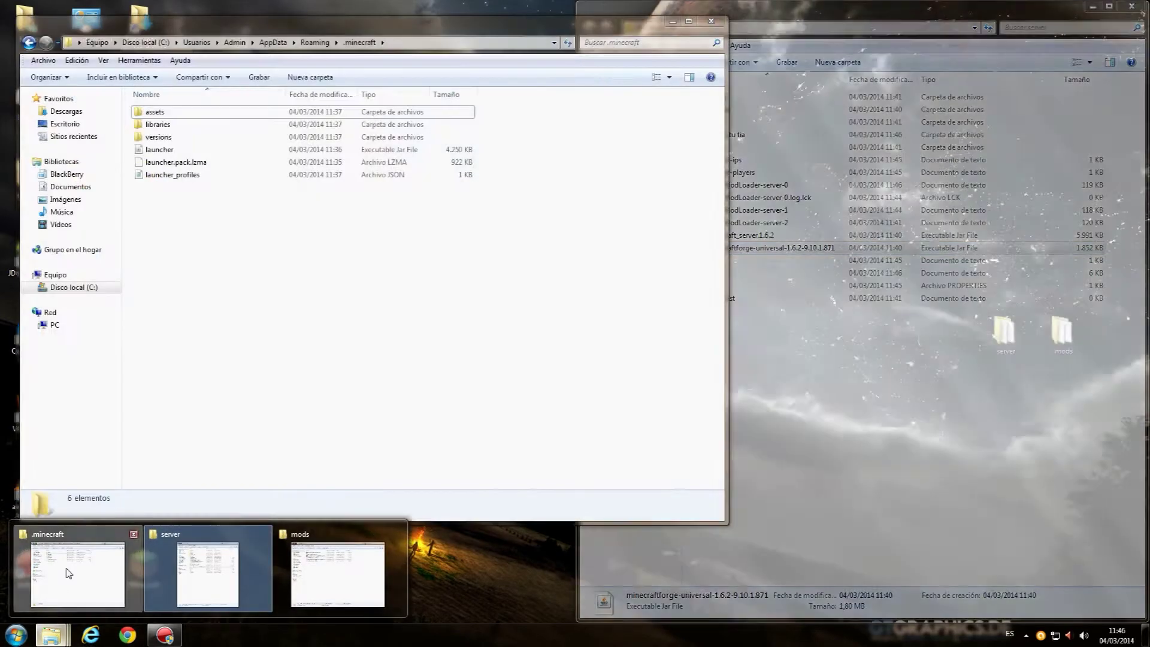
click(338, 570)
drag(500, 18, 3, 24)
double_click(150, 135)
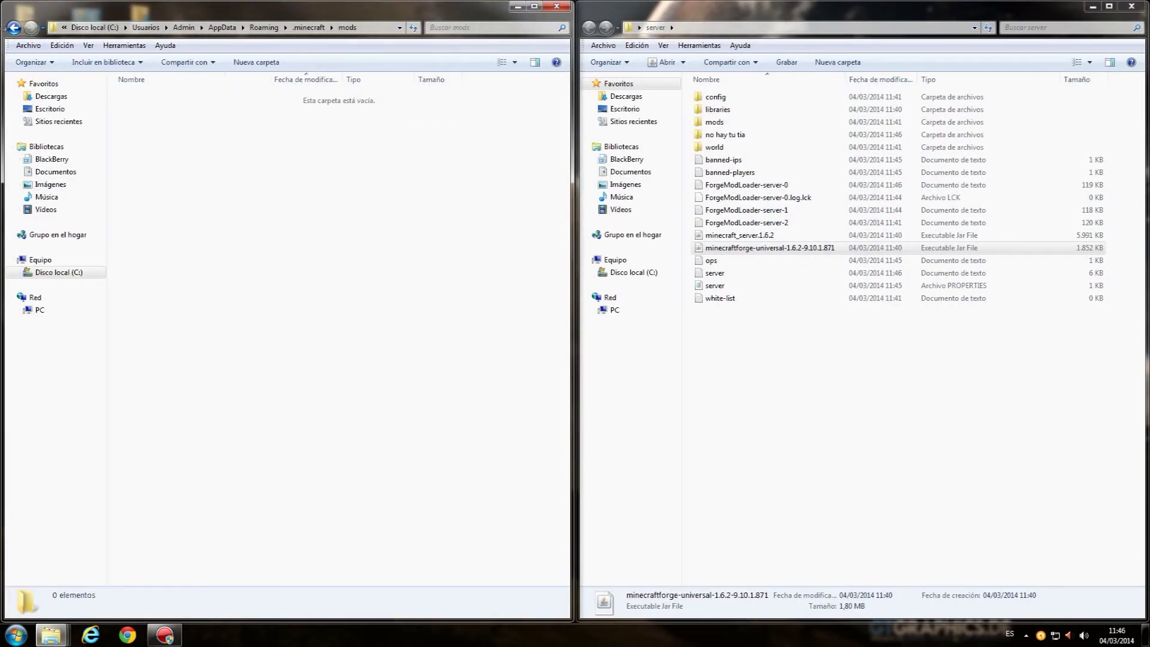
click(13, 28)
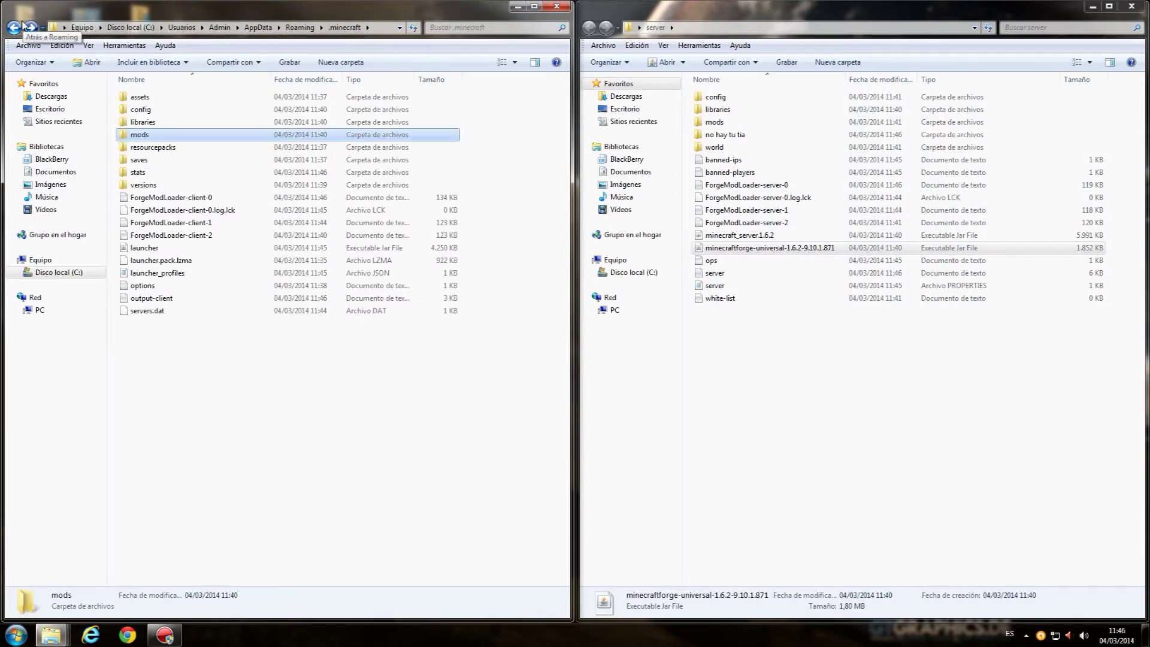
Step: Arrange the server folder beside the desktop mods folder and open the server's mods subfolder
drag(719, 9, 1, 117)
double_click(1062, 333)
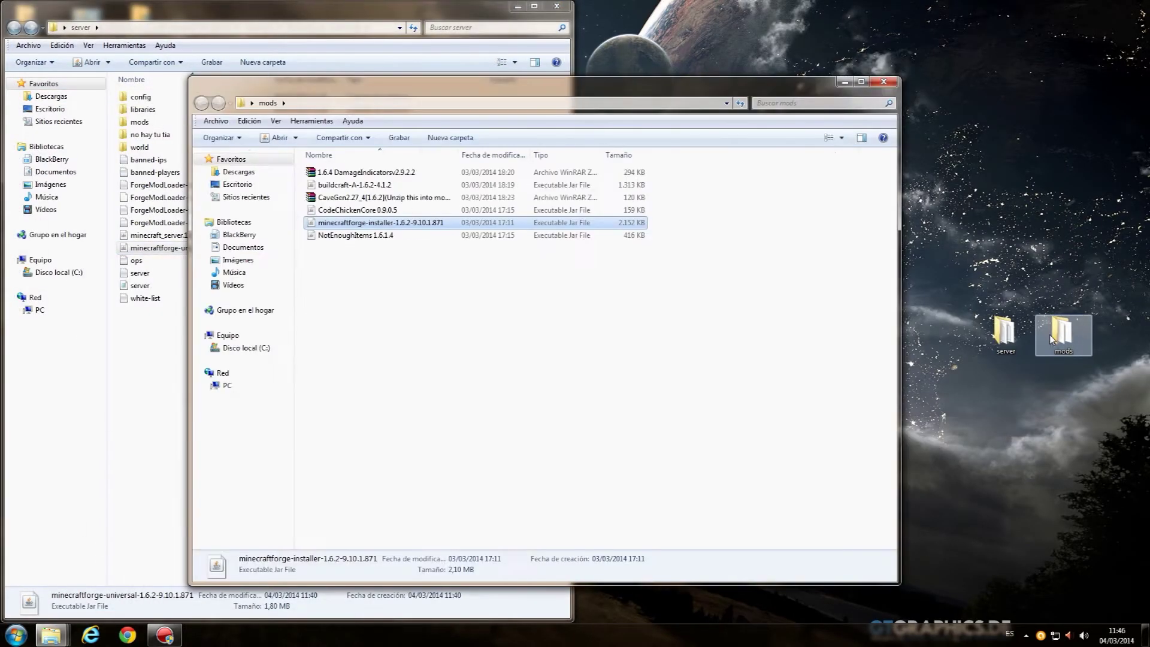
drag(450, 94, 778, 95)
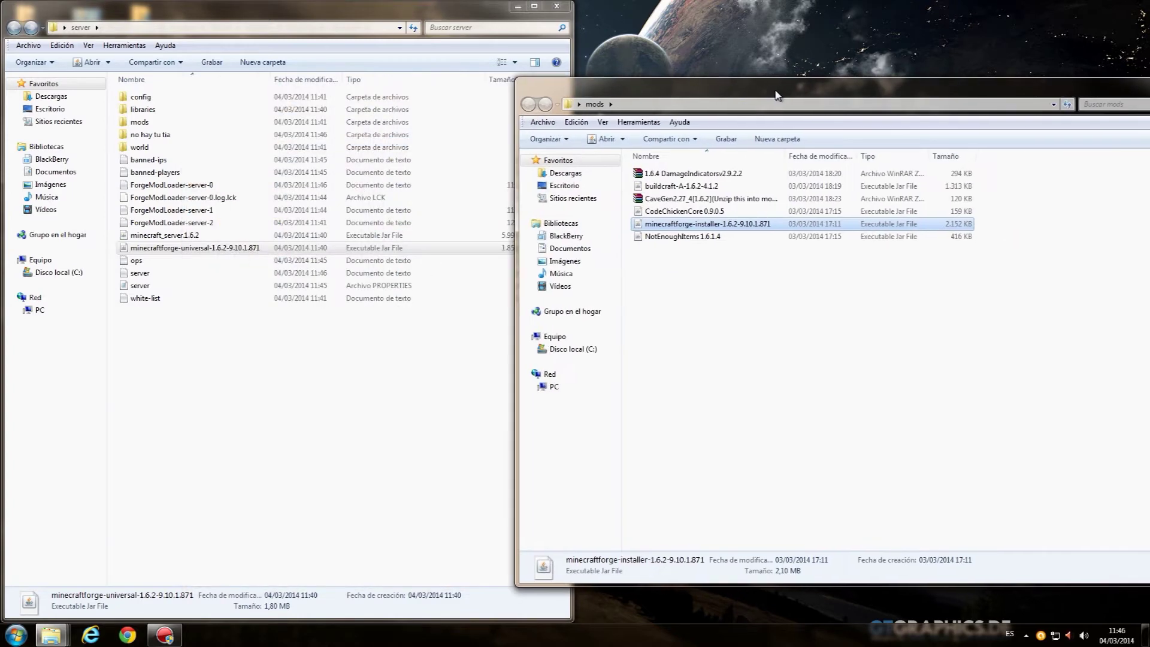
double_click(162, 125)
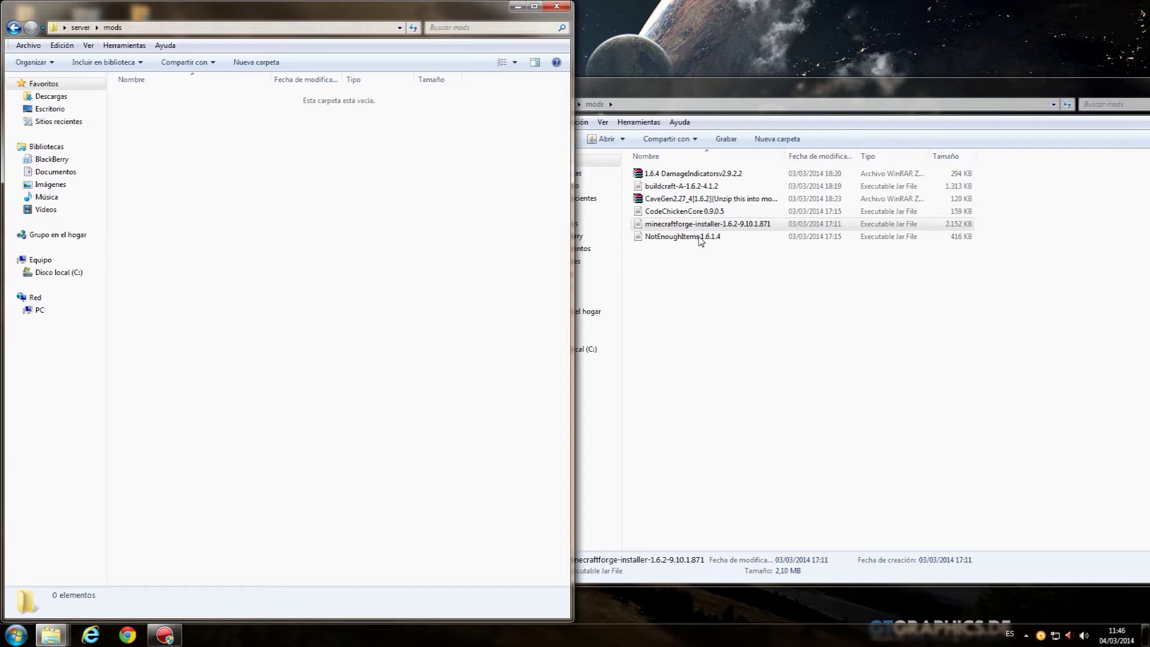
Step: Copy NotEnoughItems 1.6.1.4 and CodeChickenCore 0.9.0.5 into the server's mods folder
click(700, 238)
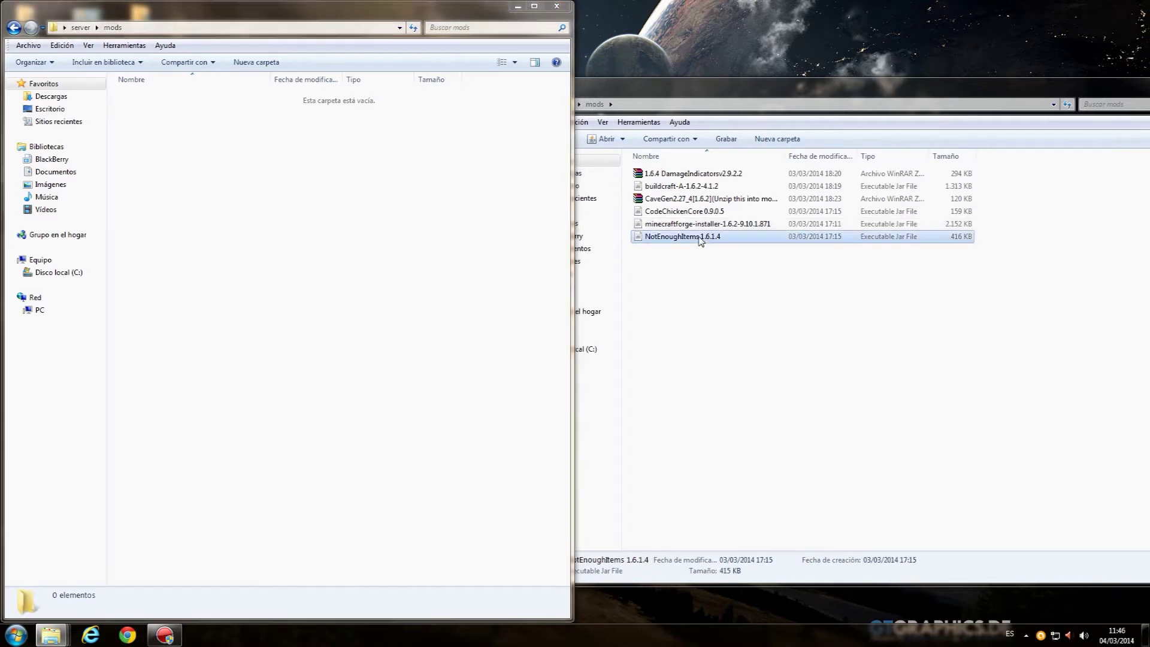
click(307, 257)
key(ctrl+v)
click(667, 212)
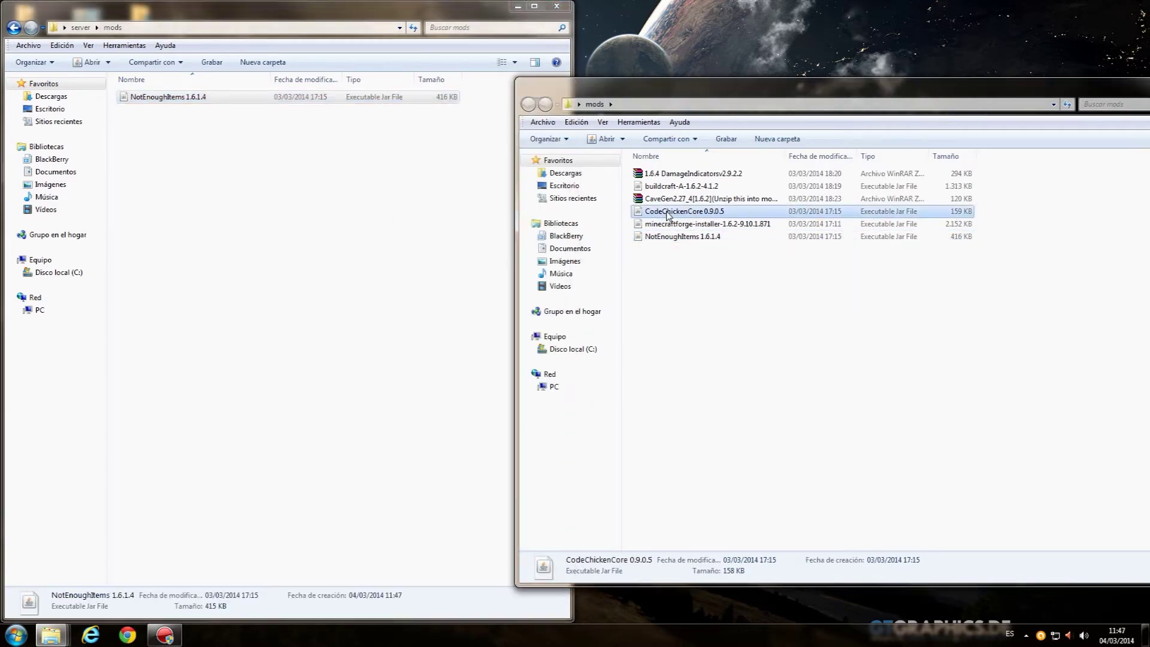
click(312, 266)
key(ctrl+v)
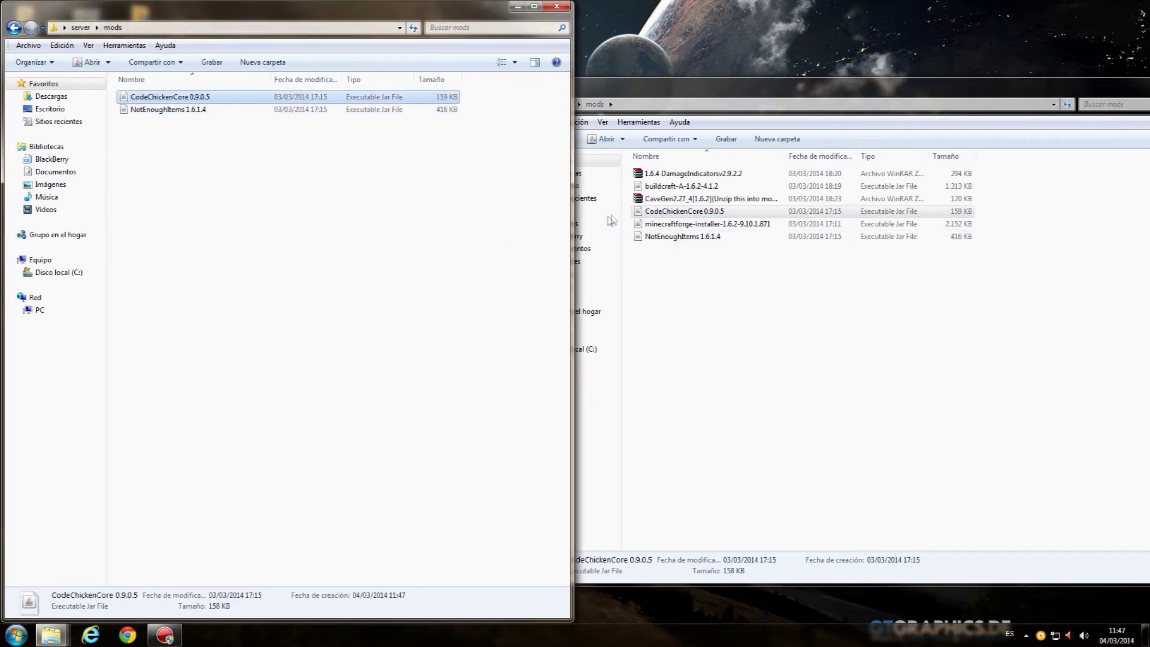
Step: Copy buildcraft-A-1.6.2-4.1.2 and 1.6.4 DamageIndicatorsv2.9.2.2 into the server's mods folder
click(683, 186)
key(ctrl+c)
click(225, 245)
key(ctrl+v)
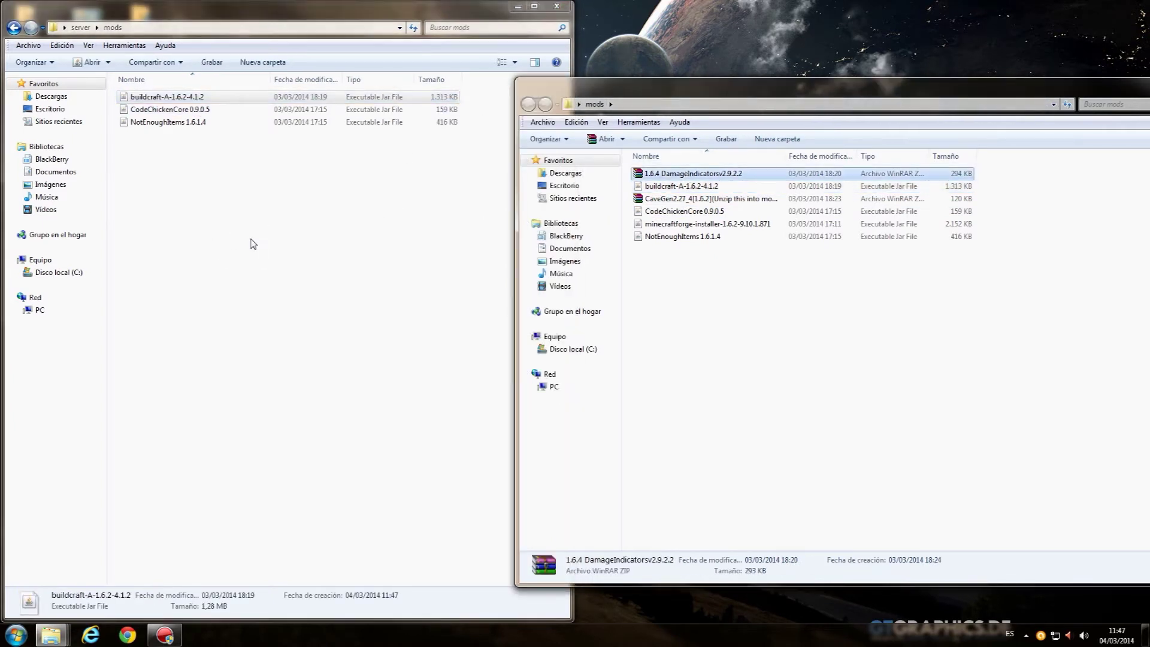
click(254, 244)
key(ctrl+v)
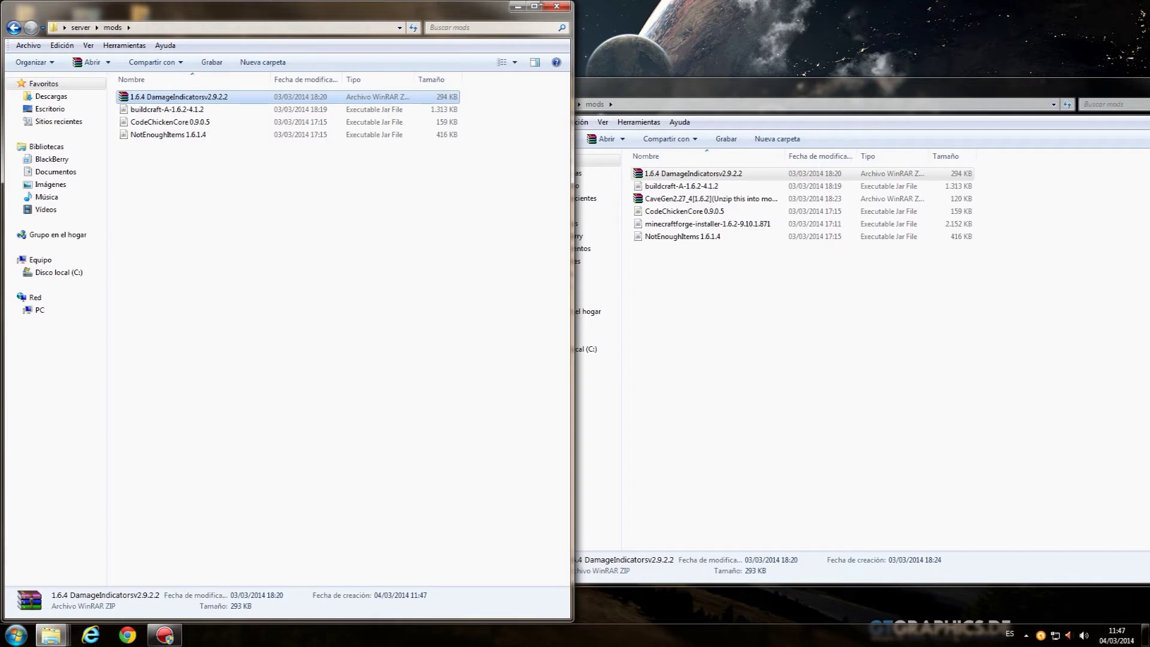
Step: Copy the DamageIndicators, buildcraft, CodeChickenCore and NotEnoughItems mods into the client's .minecraft mods folder
click(553, 7)
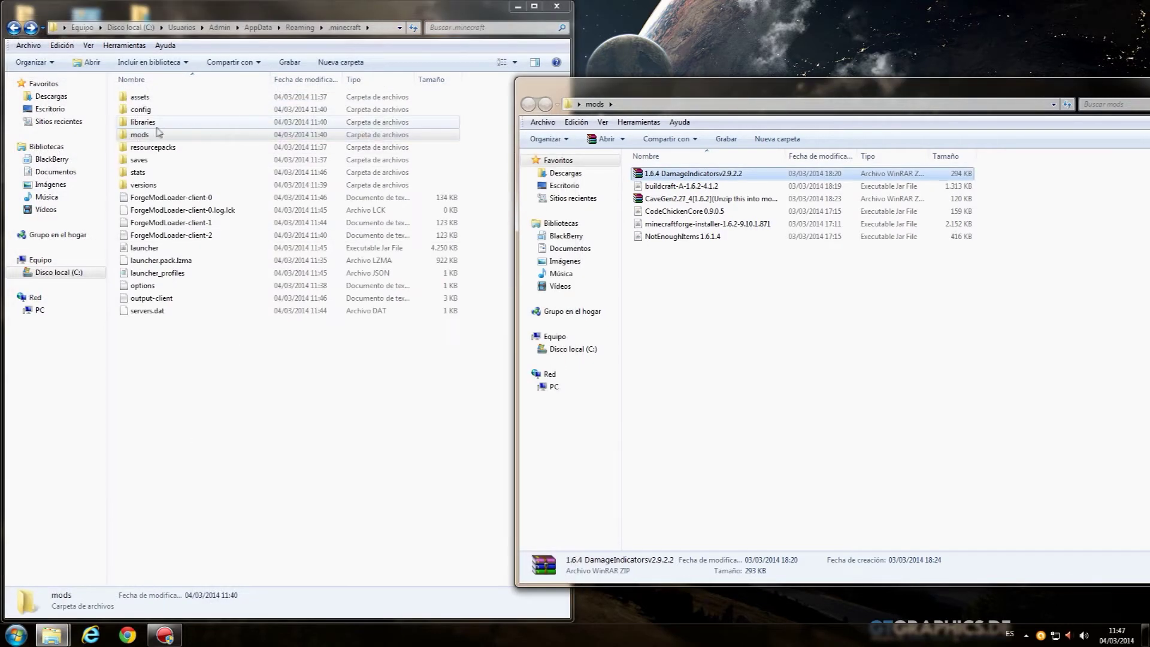
double_click(160, 136)
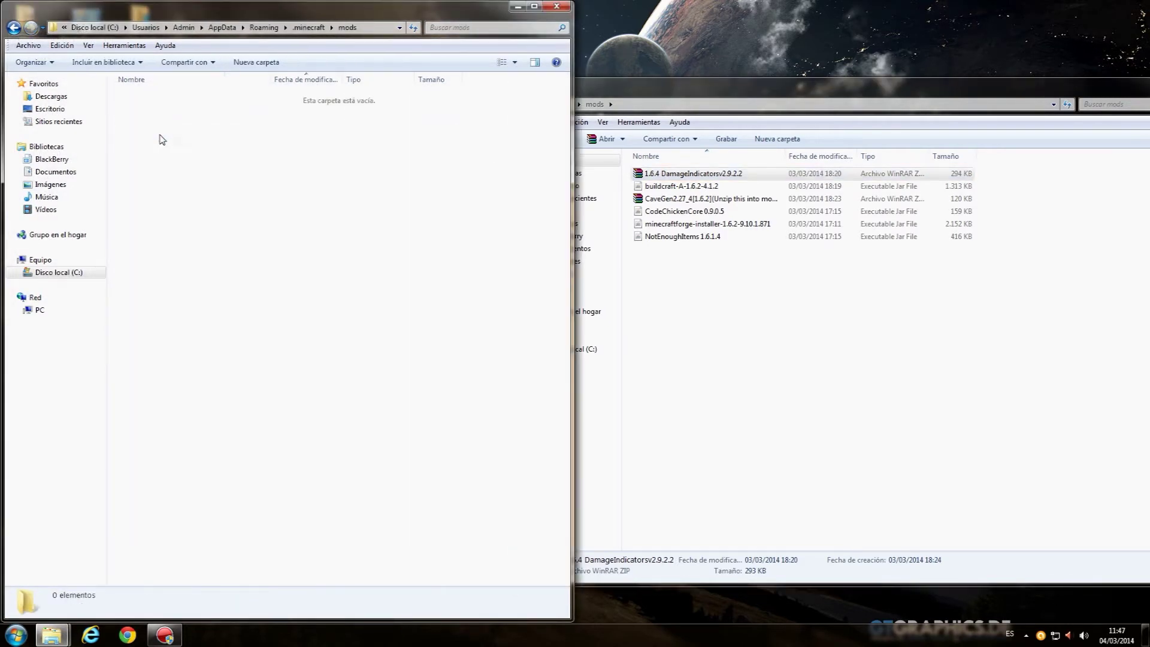
drag(727, 177, 278, 180)
drag(693, 187, 195, 188)
click(713, 215)
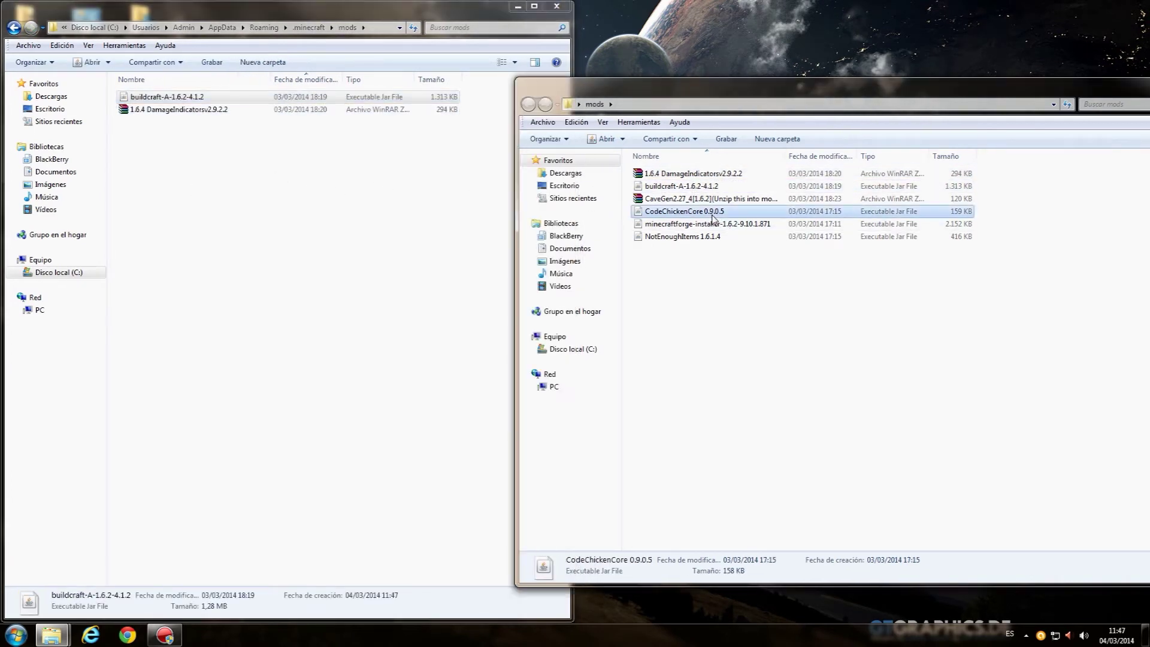
drag(315, 214, 313, 215)
drag(683, 237, 271, 219)
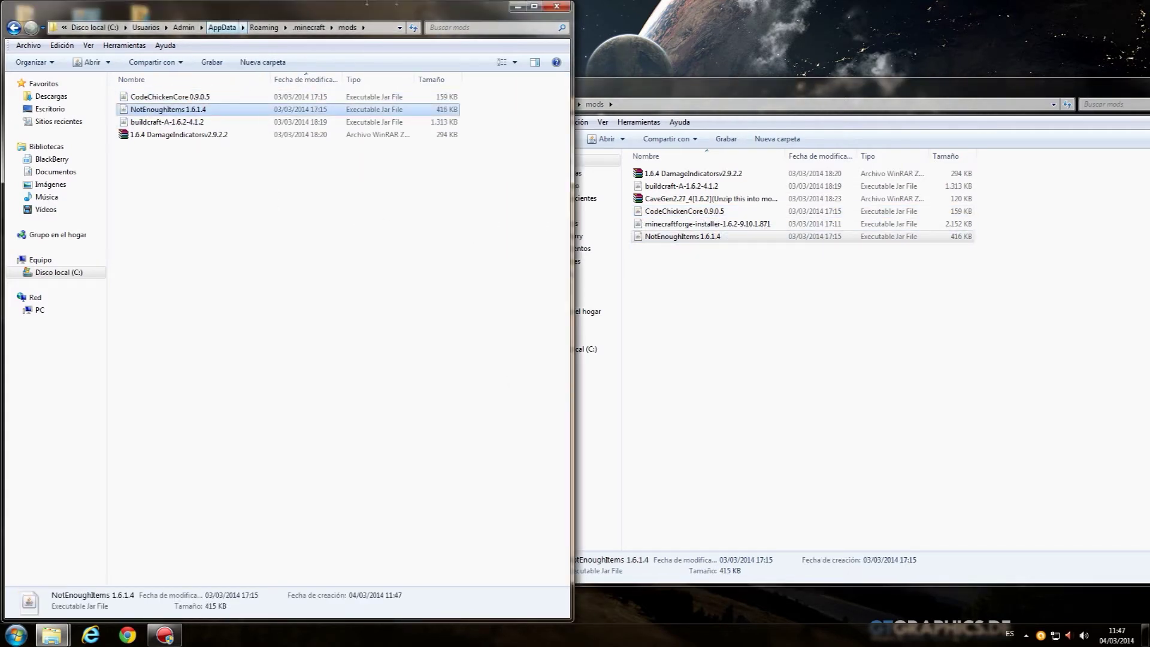
Step: Reopen the server's mods folder to check its files, putting away the other mods windows
click(516, 6)
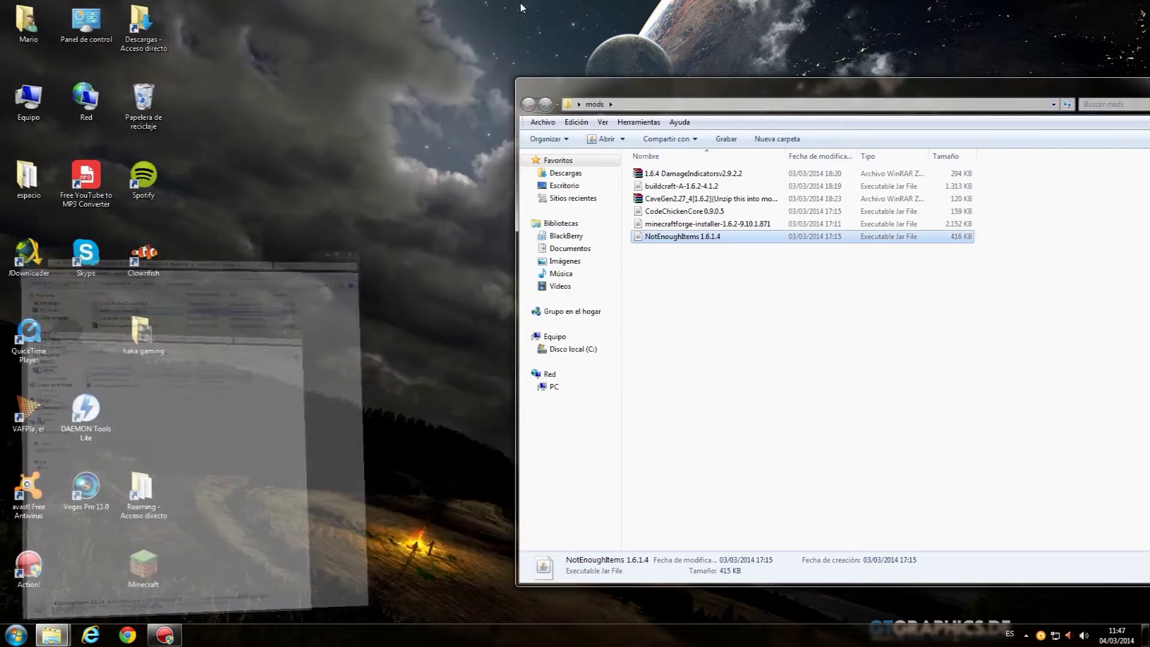
double_click(1072, 351)
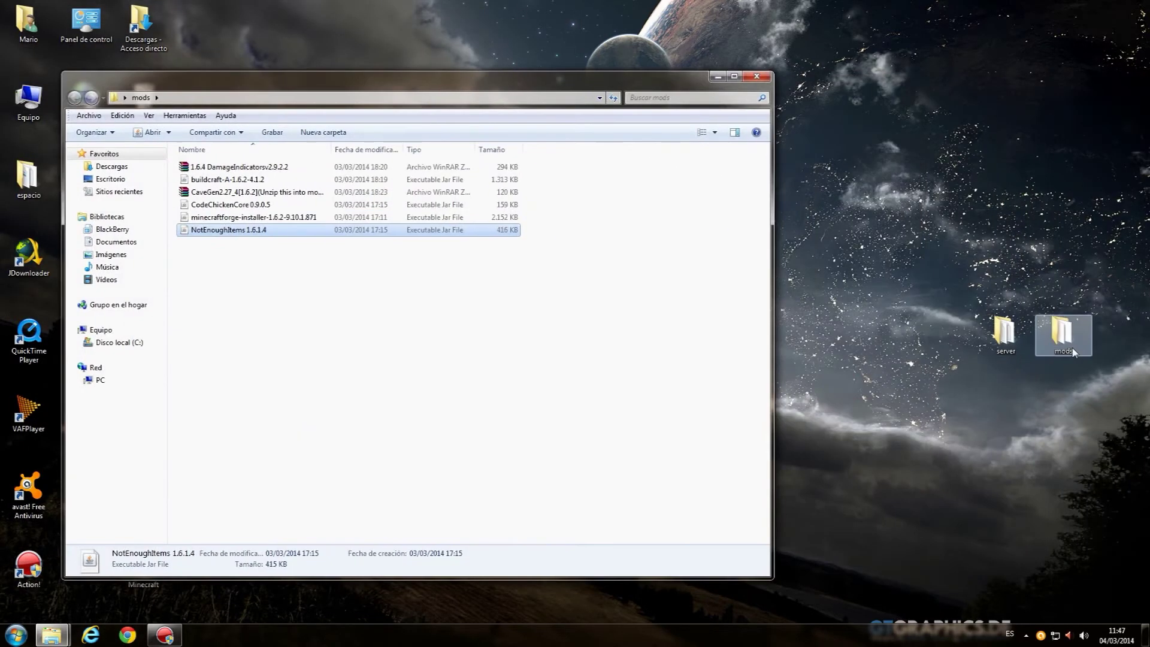
double_click(1005, 335)
double_click(230, 212)
drag(419, 93, 2, 240)
click(701, 84)
click(717, 77)
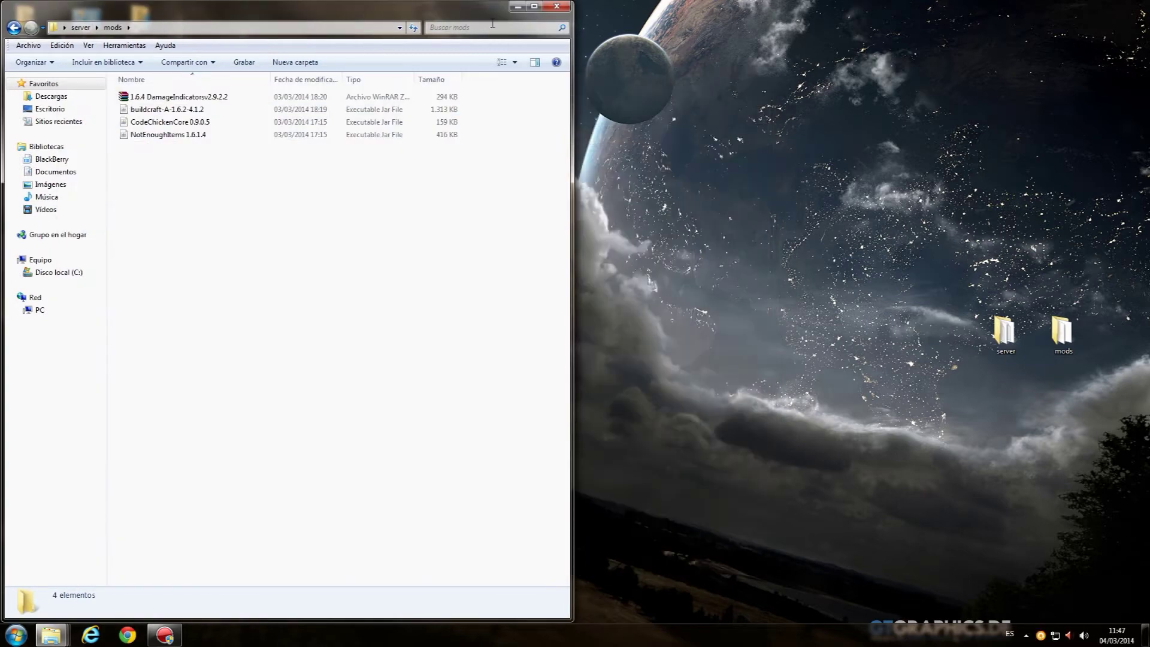
Step: Compare the server's mods folder with the .minecraft mods folder, then clear both windows from the desktop
key(super+Right)
click(17, 635)
click(51, 635)
mouse_move(127, 577)
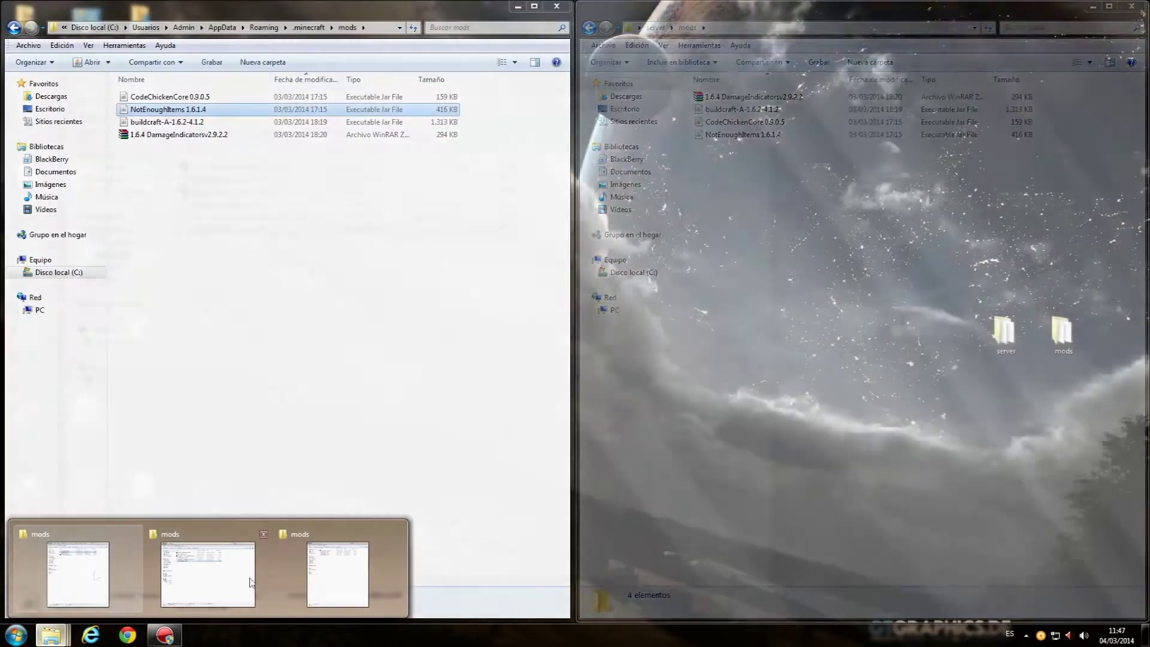
click(337, 574)
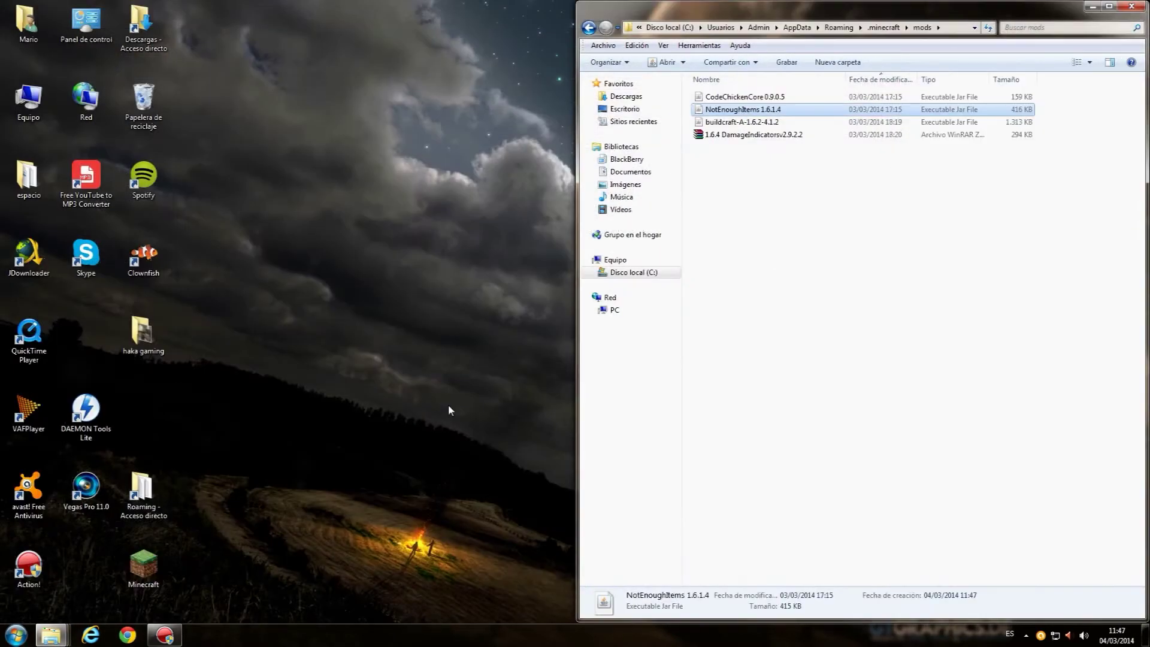
click(151, 559)
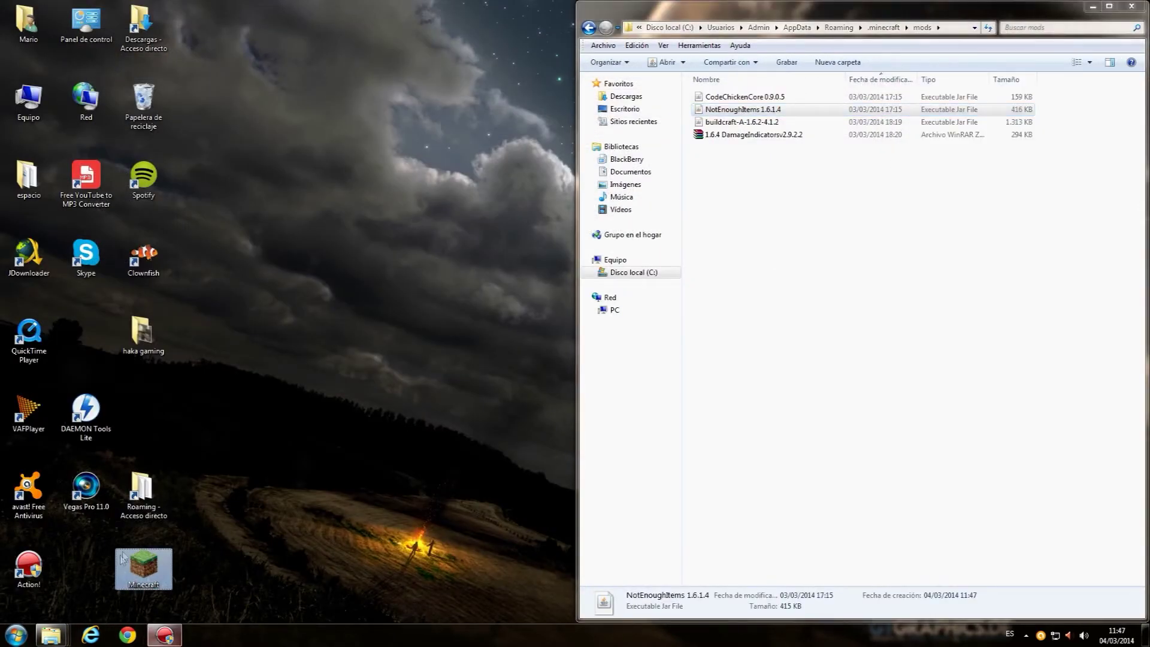
click(1093, 7)
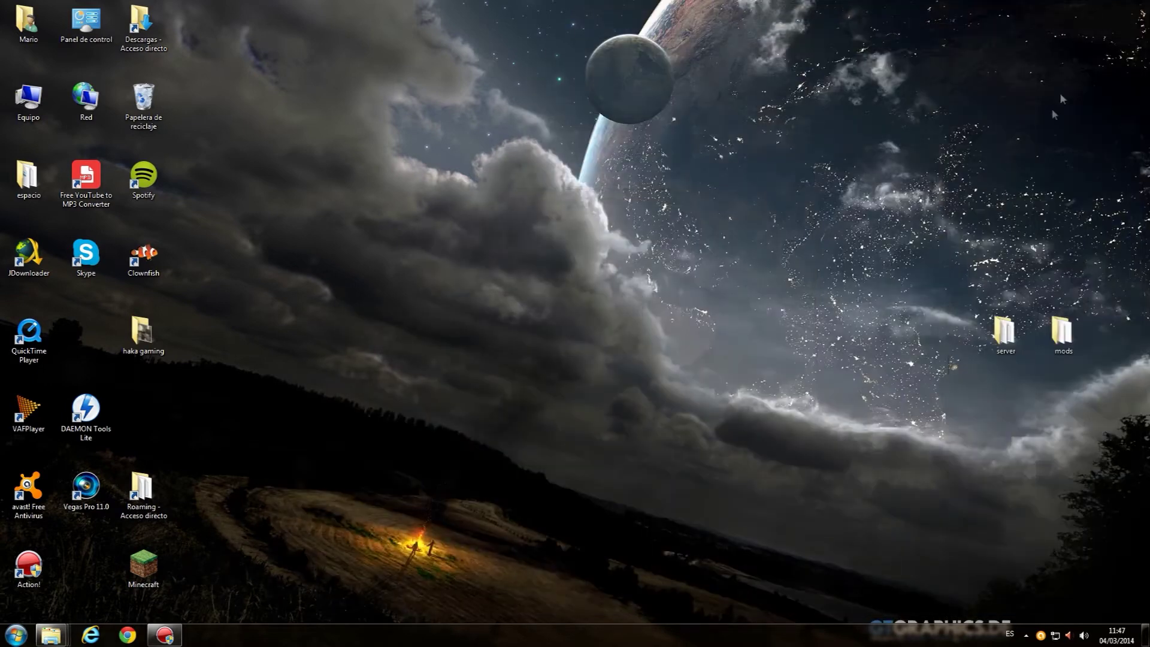
Step: Start the server from minecraftforge-universal-1.6.2-9.10.1.871 in the server folder, then minimize the folder window
click(1012, 339)
double_click(1013, 339)
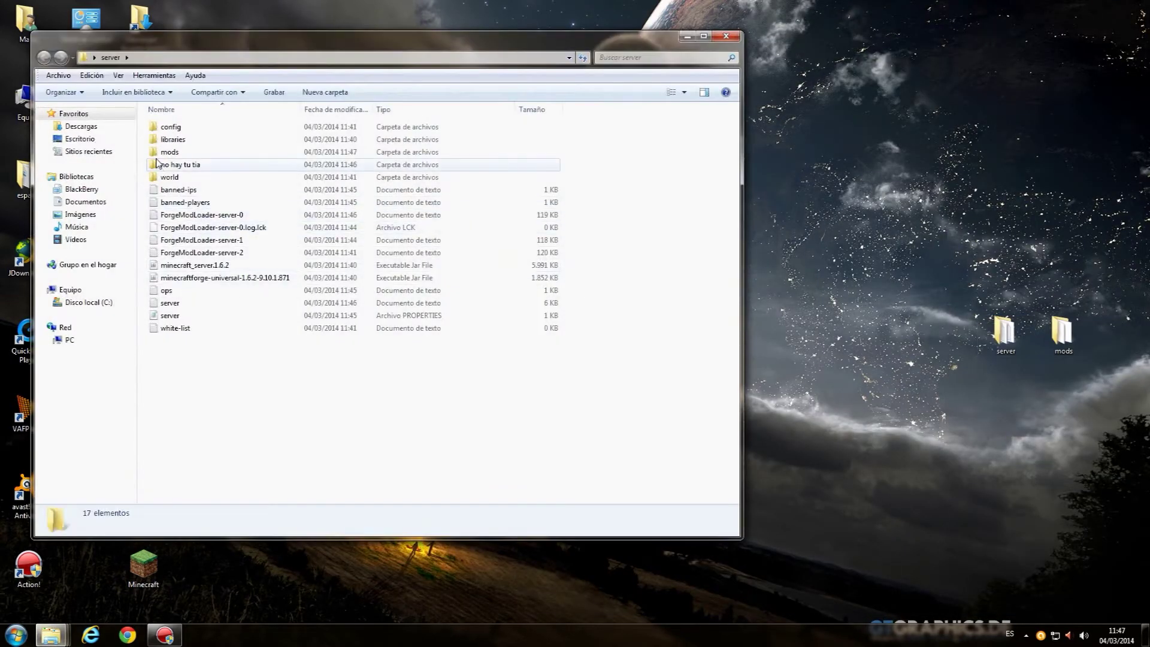
double_click(212, 278)
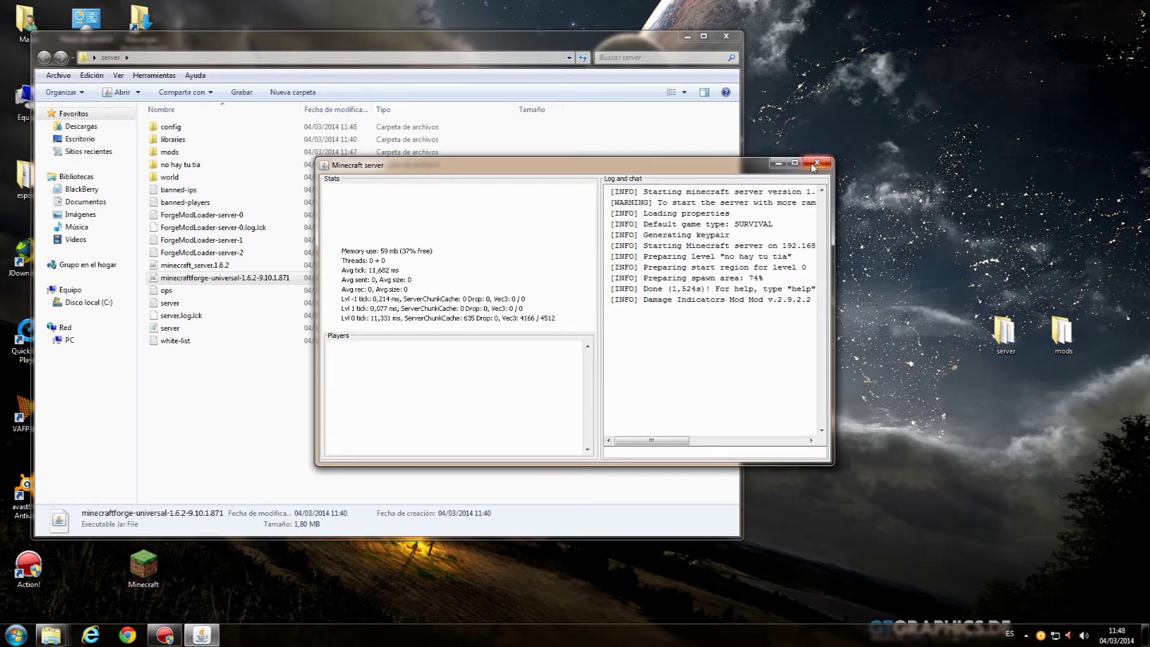
click(688, 37)
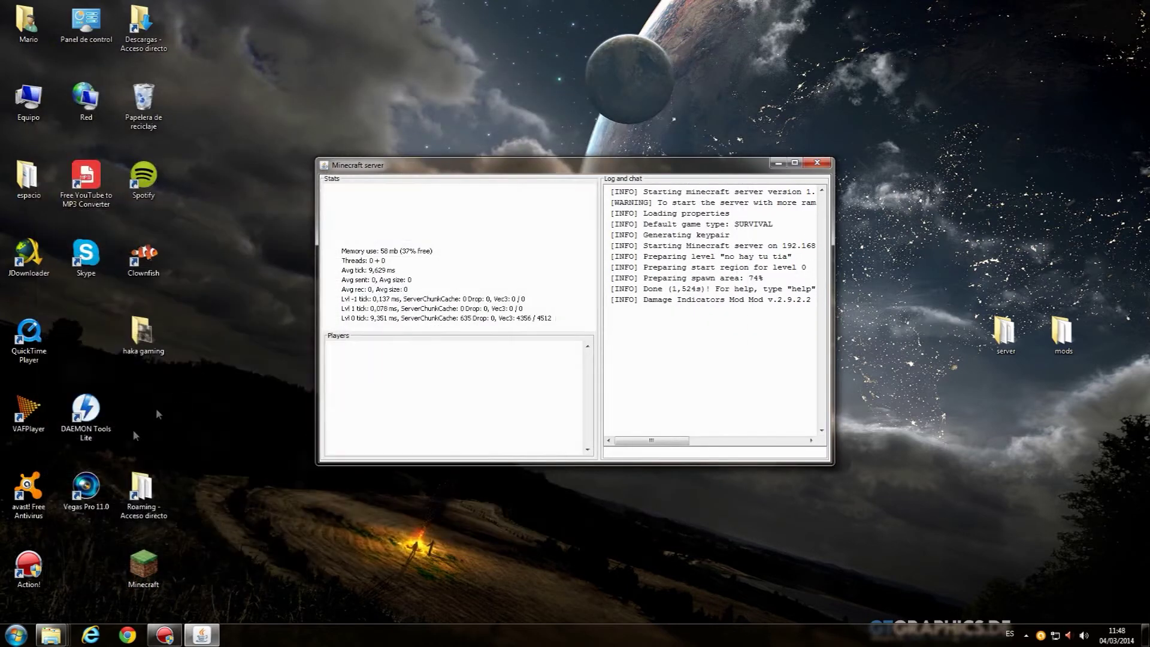
Step: Launch Minecraft with the 1.6.2 Forge profile in offline mode, minimize the server window and maximize the game window
click(137, 580)
double_click(137, 580)
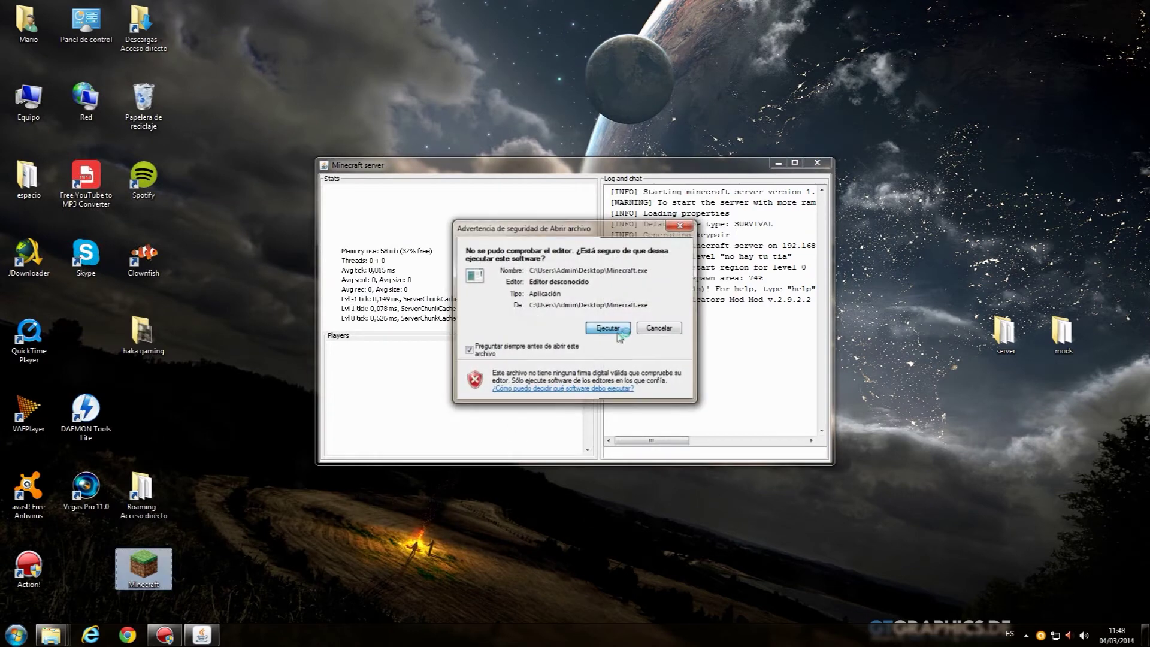
click(621, 334)
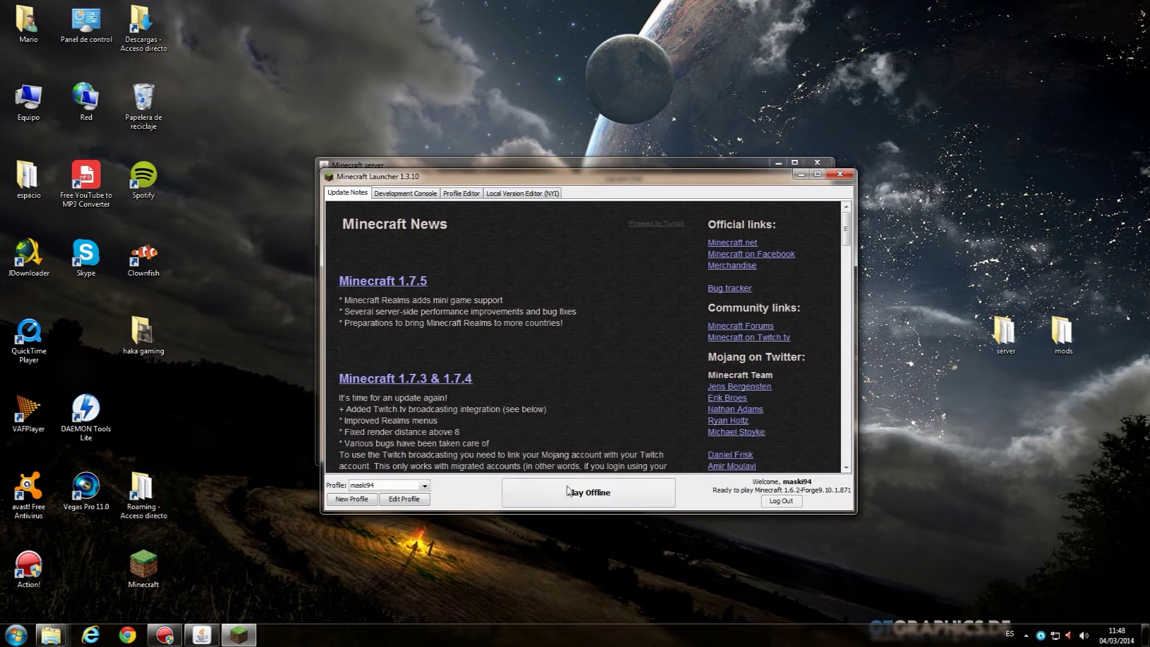
click(585, 499)
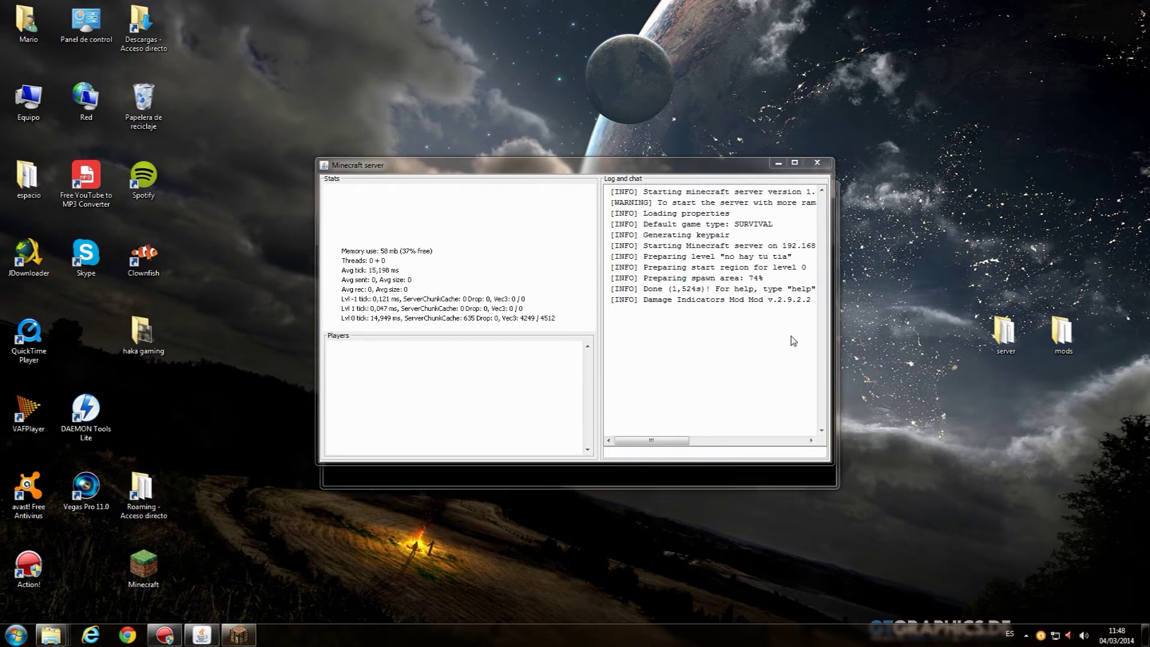
click(777, 163)
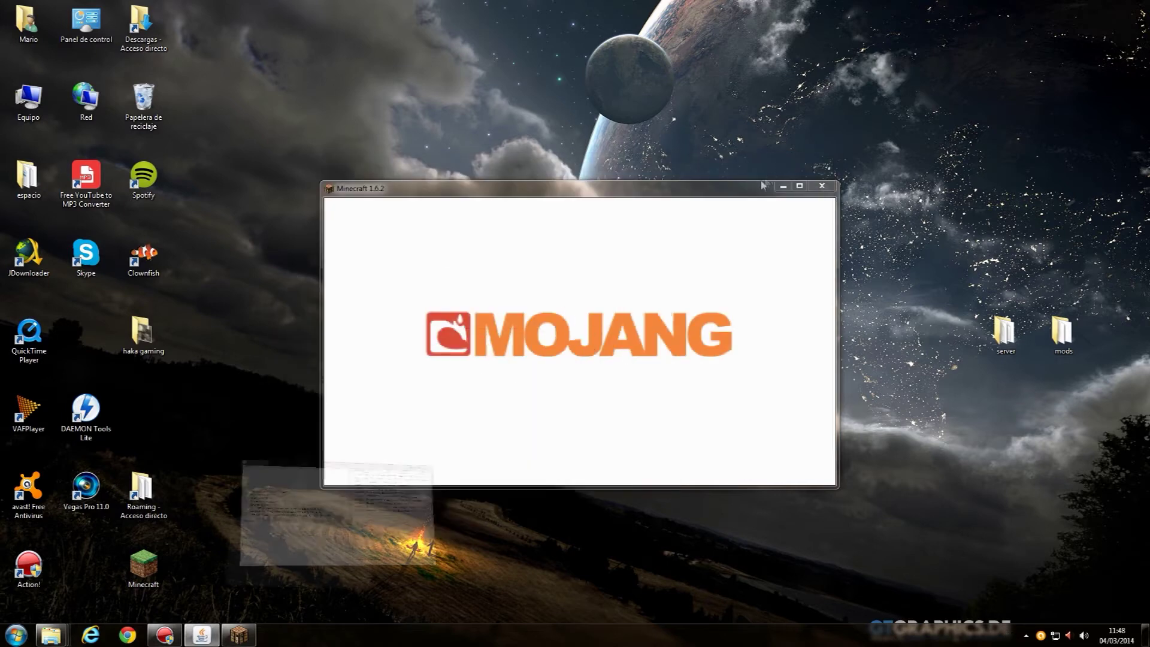
click(801, 187)
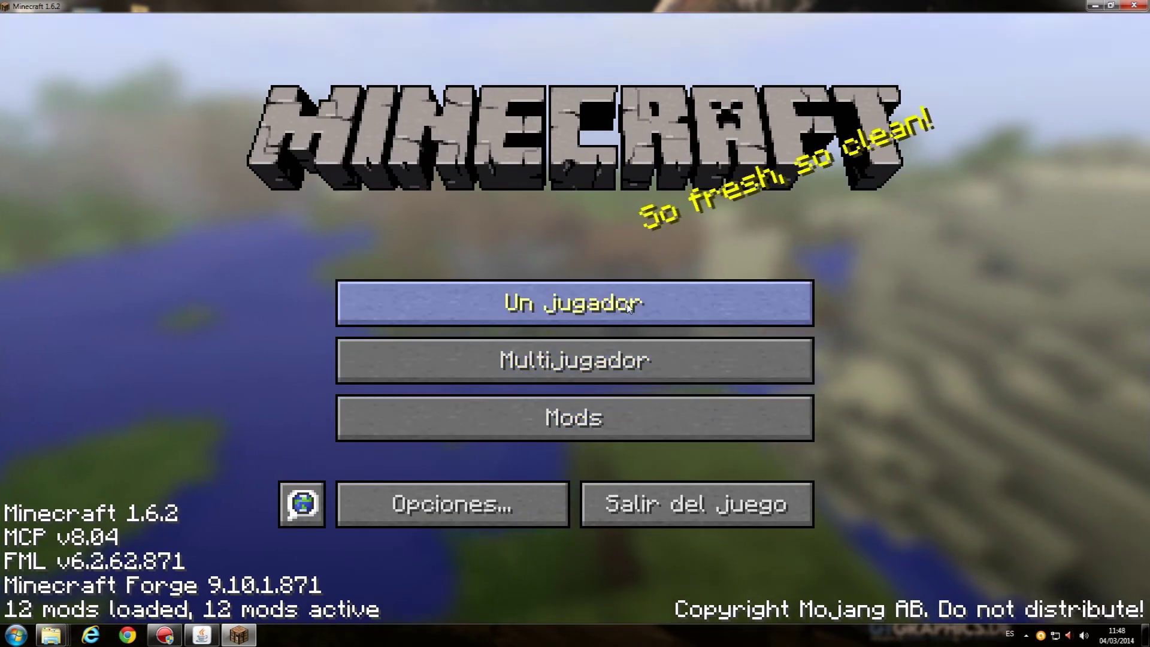
Step: Create a new single-player world named Mundo nuevo in Survival mode
click(626, 302)
click(644, 517)
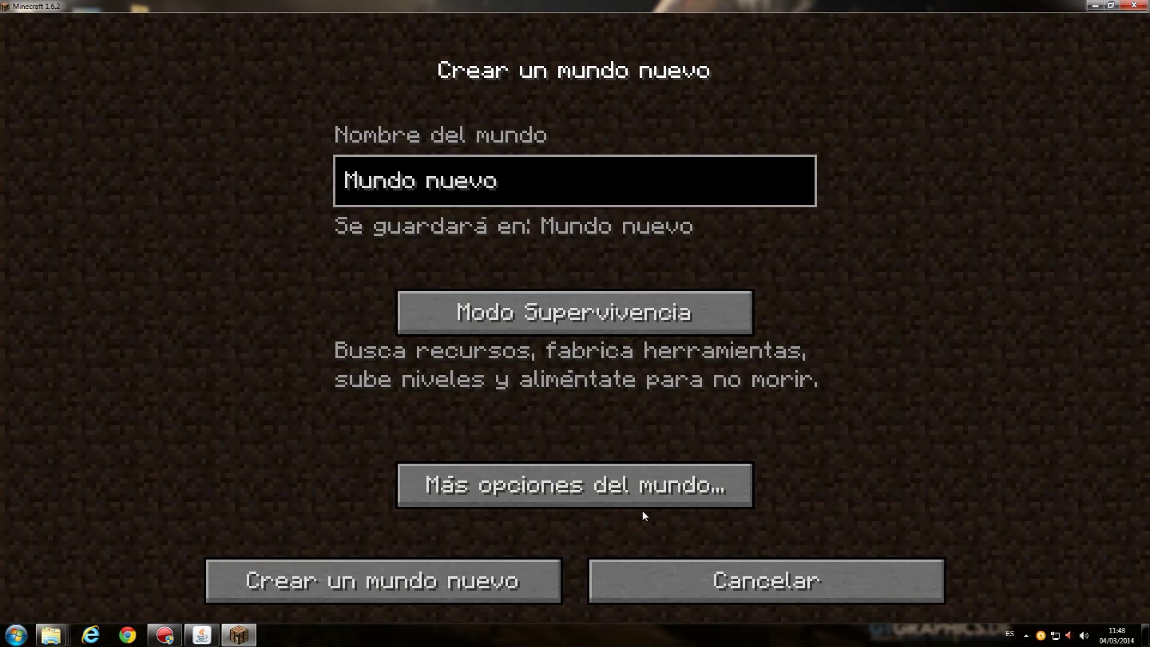
click(451, 580)
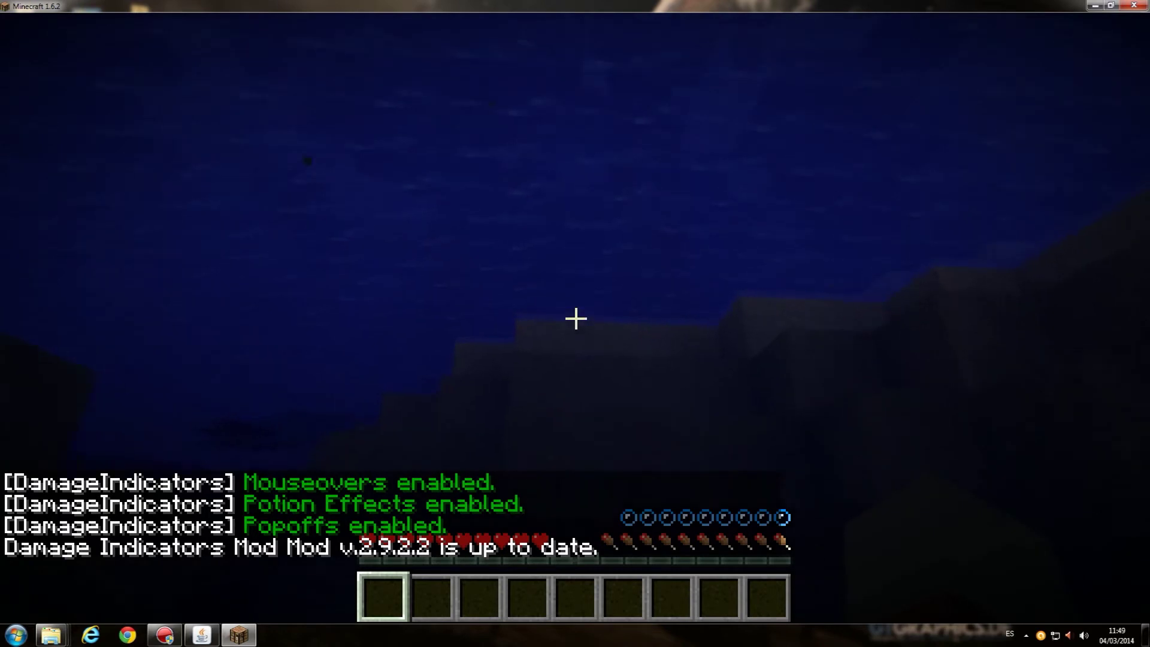
Step: Swim out of the water onto the sand and take a stack of 64 Arenisca from the NotEnoughItems item list
key(space)
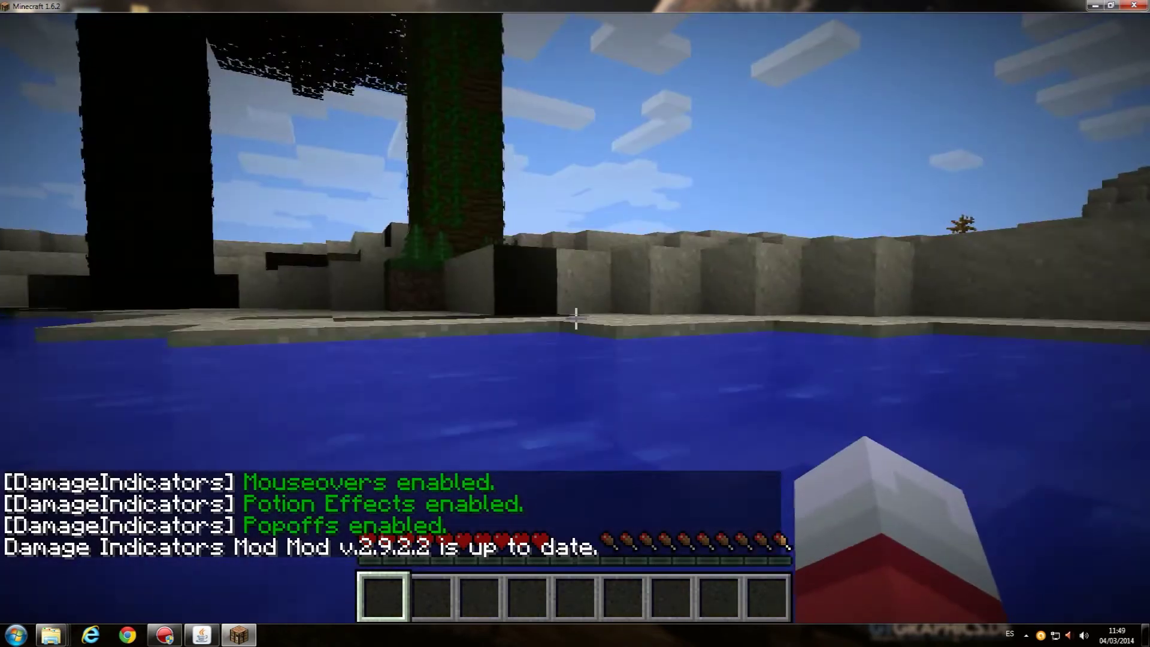
key(w)
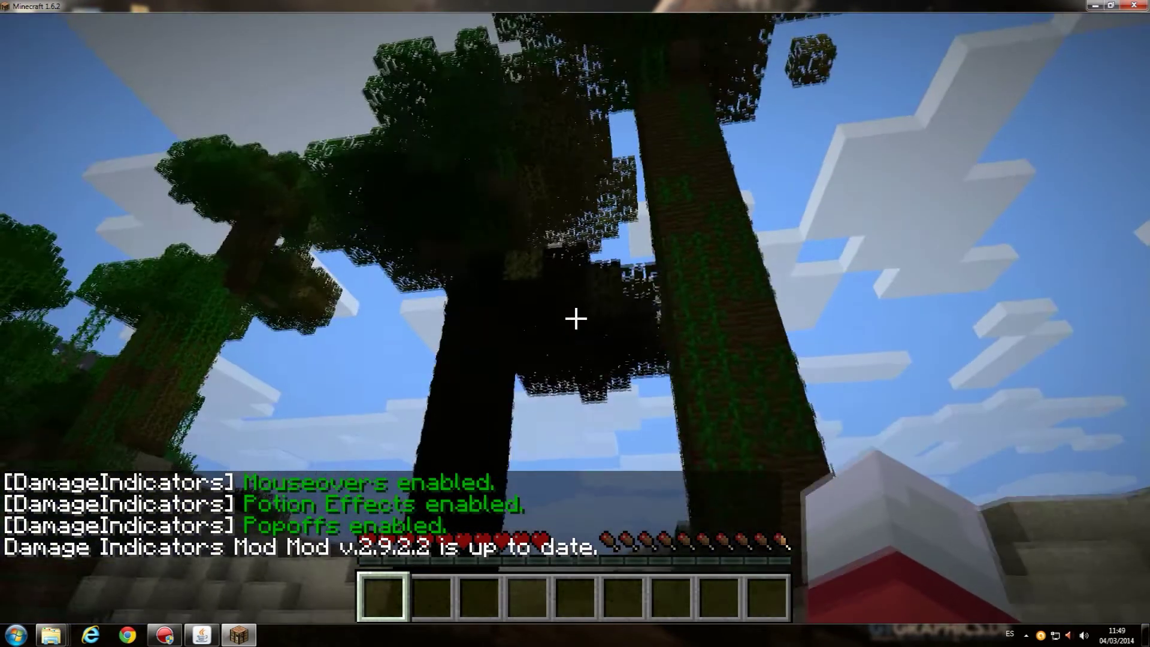
key(w)
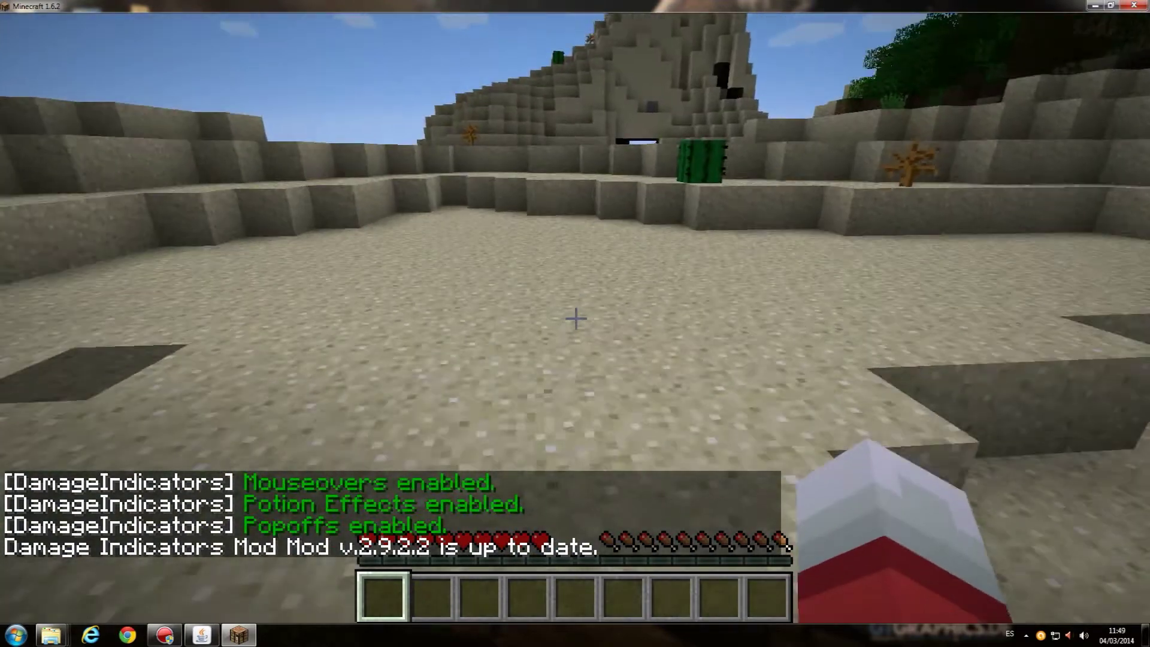
key(e)
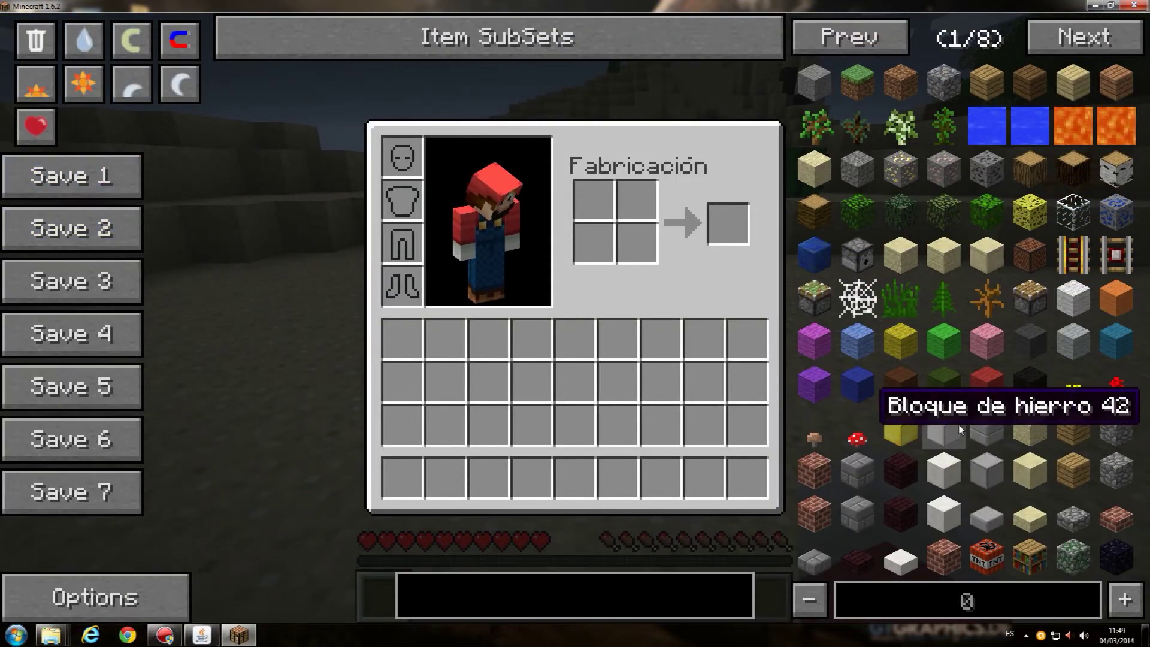
click(915, 267)
key(e)
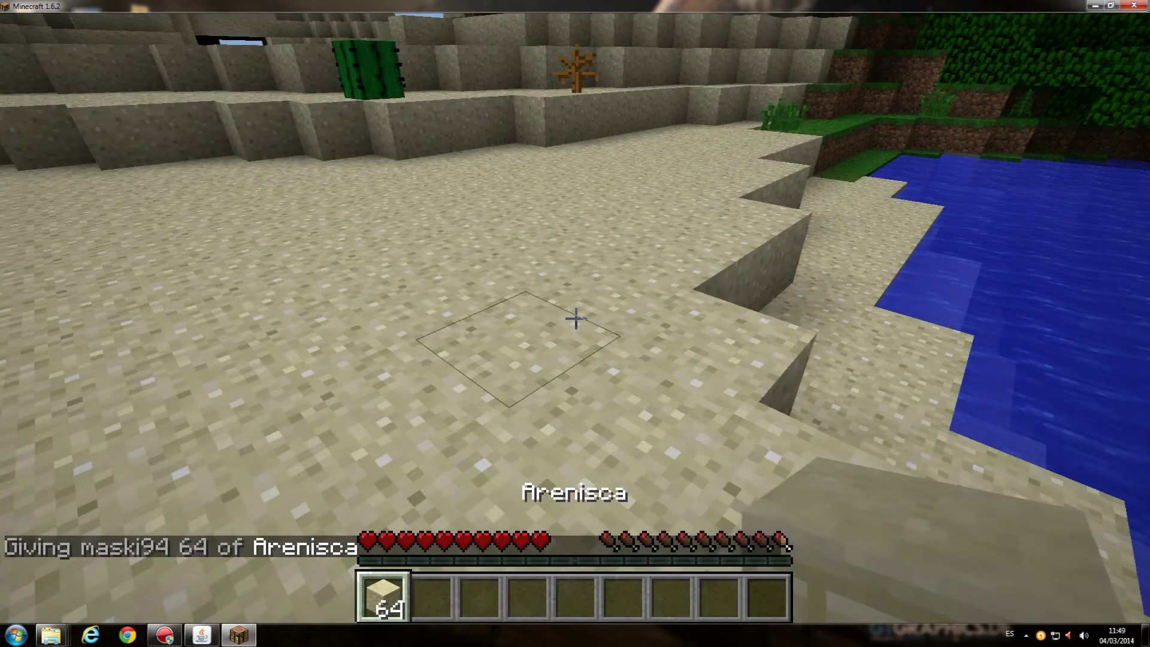
Step: Place five Arenisca blocks on the sand beside the water
right_click(575, 319)
right_click(575, 318)
right_click(576, 319)
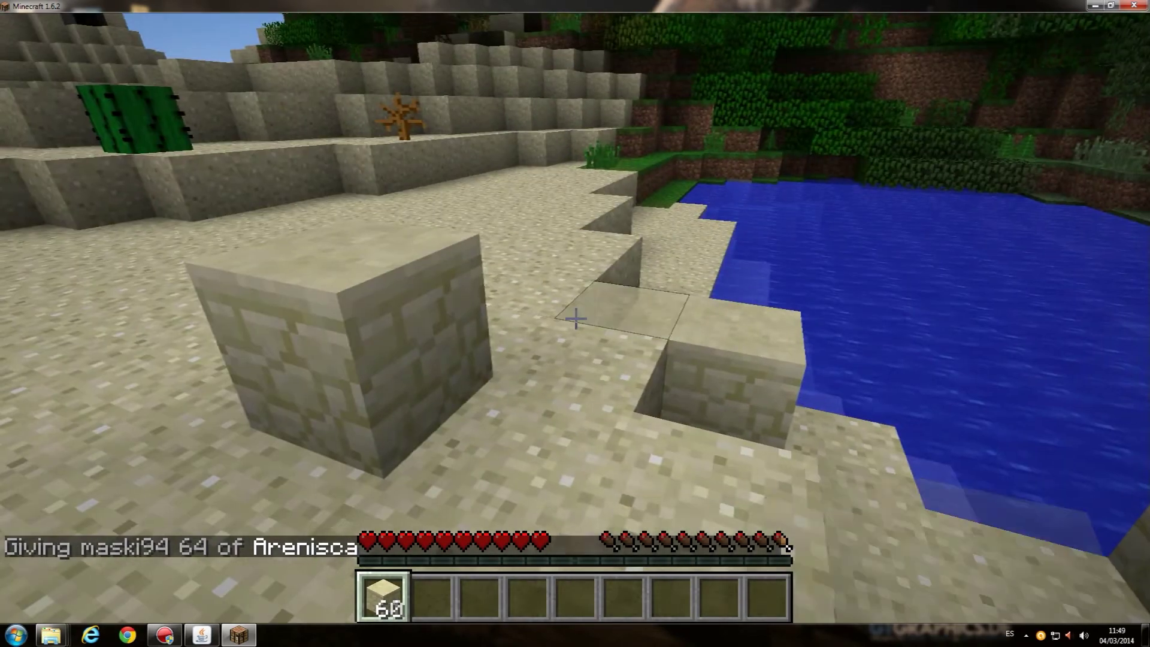
right_click(575, 319)
right_click(576, 319)
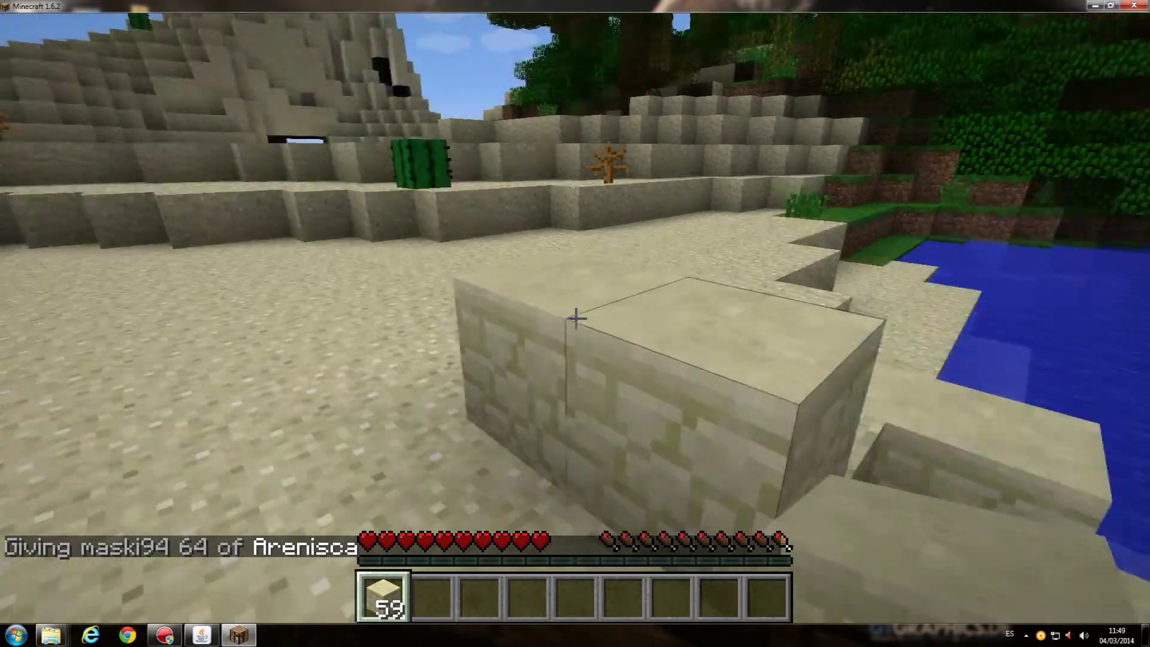
Step: Walk across the sand to the cave opening in the hill and place one Arenisca block in its entrance
key(w)
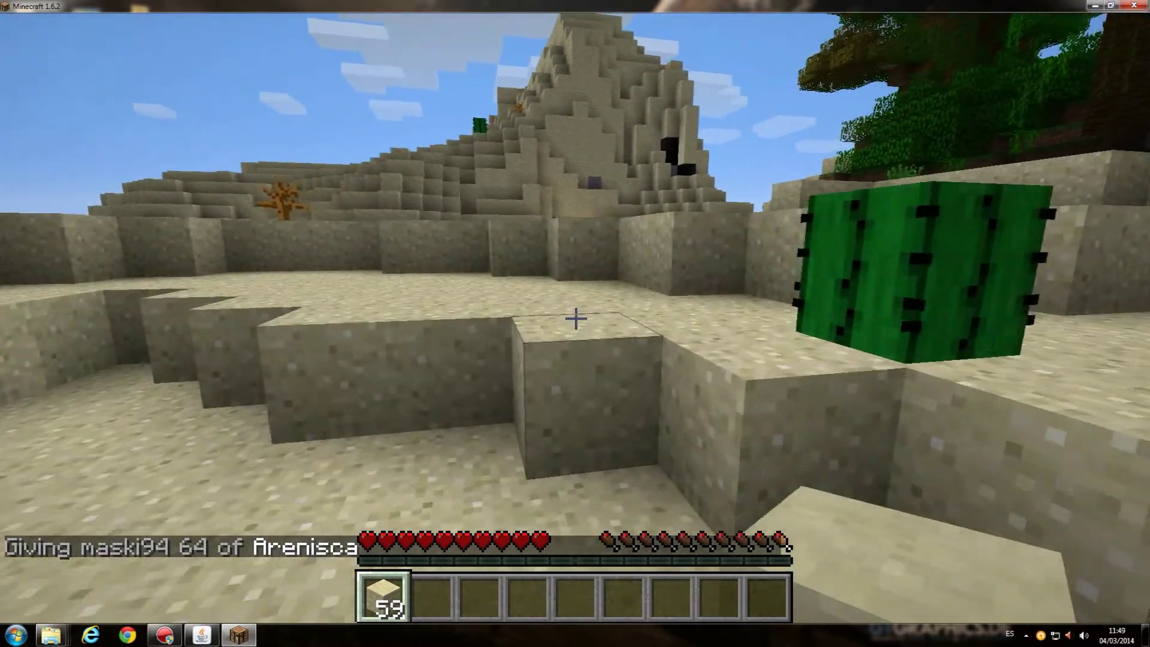
key(w)
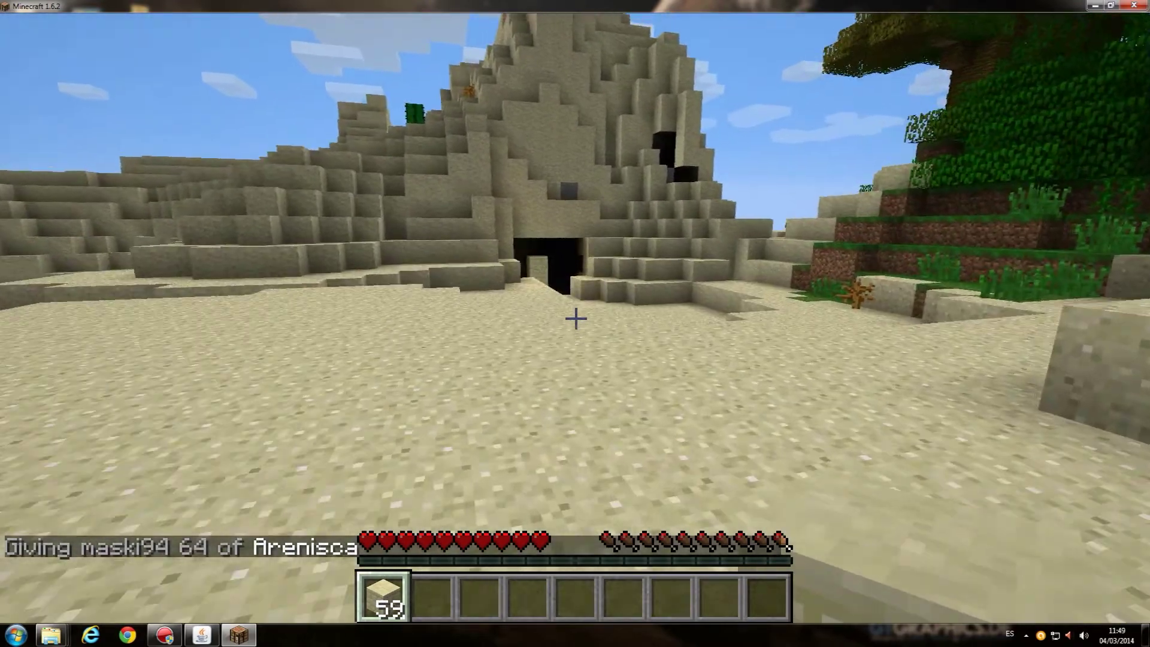
key(w)
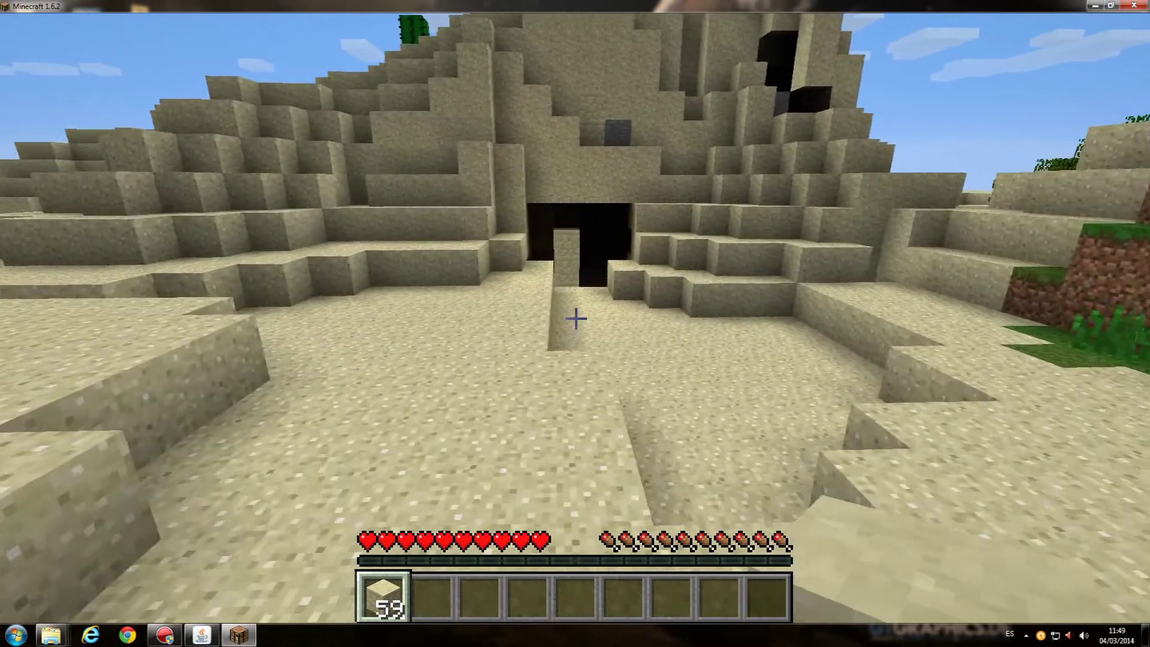
key(w)
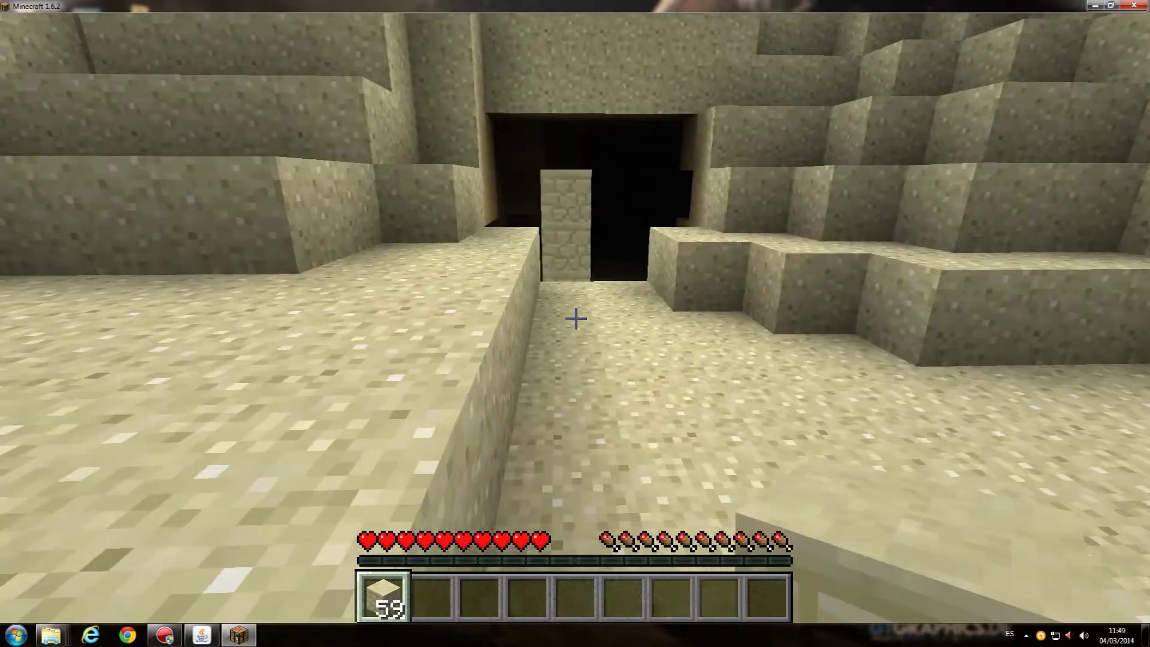
key(w)
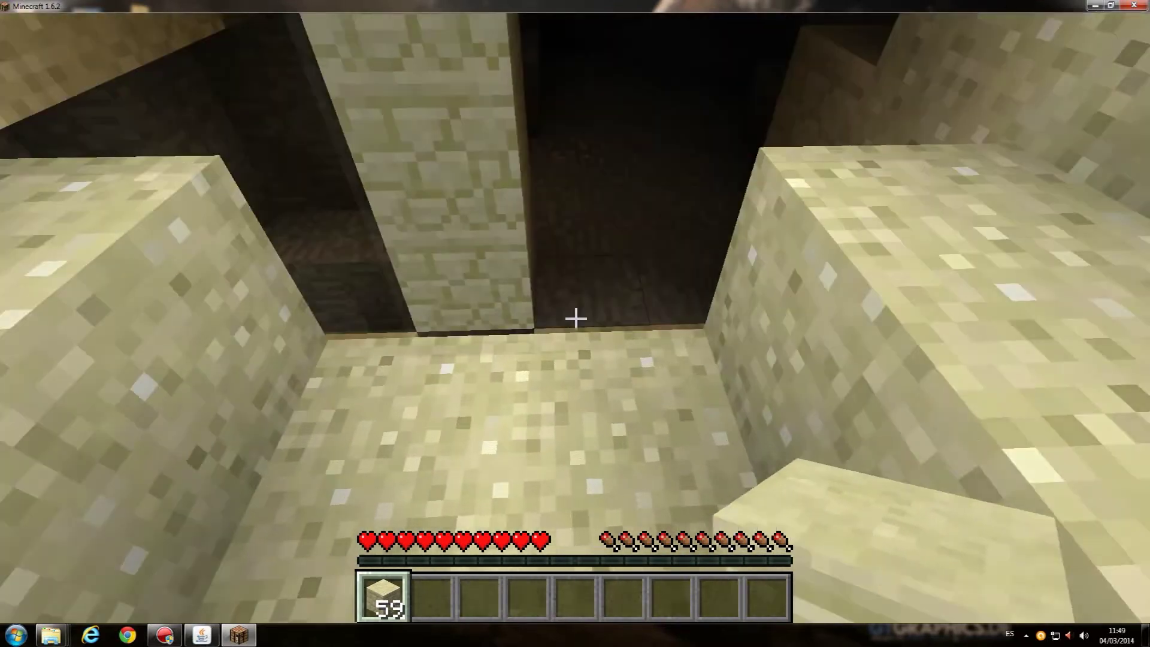
right_click(576, 319)
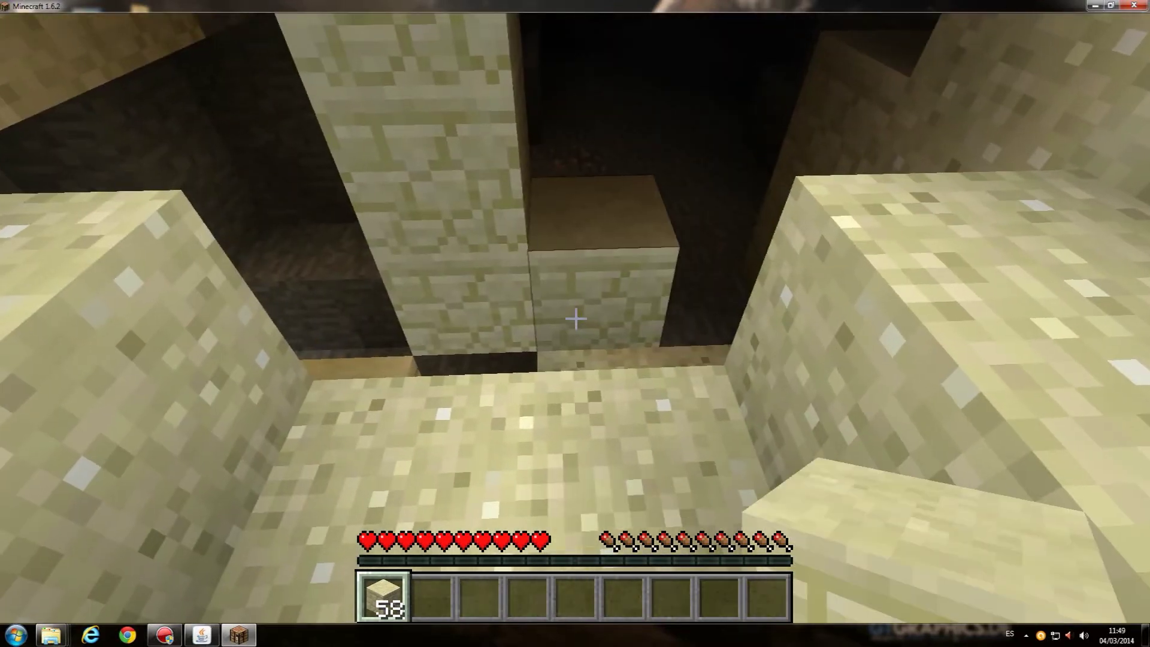
key(s)
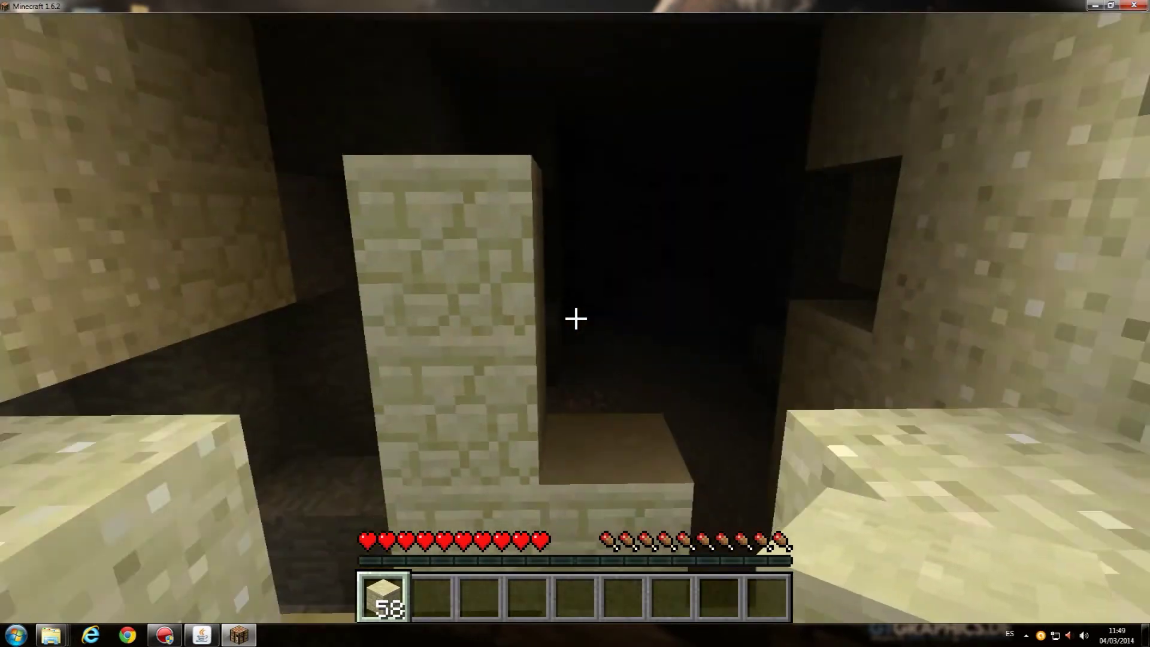
Step: Place ten more Arenisca blocks at the cave and on the surrounding sand
right_click(576, 319)
right_click(575, 319)
right_click(576, 319)
right_click(576, 318)
right_click(576, 319)
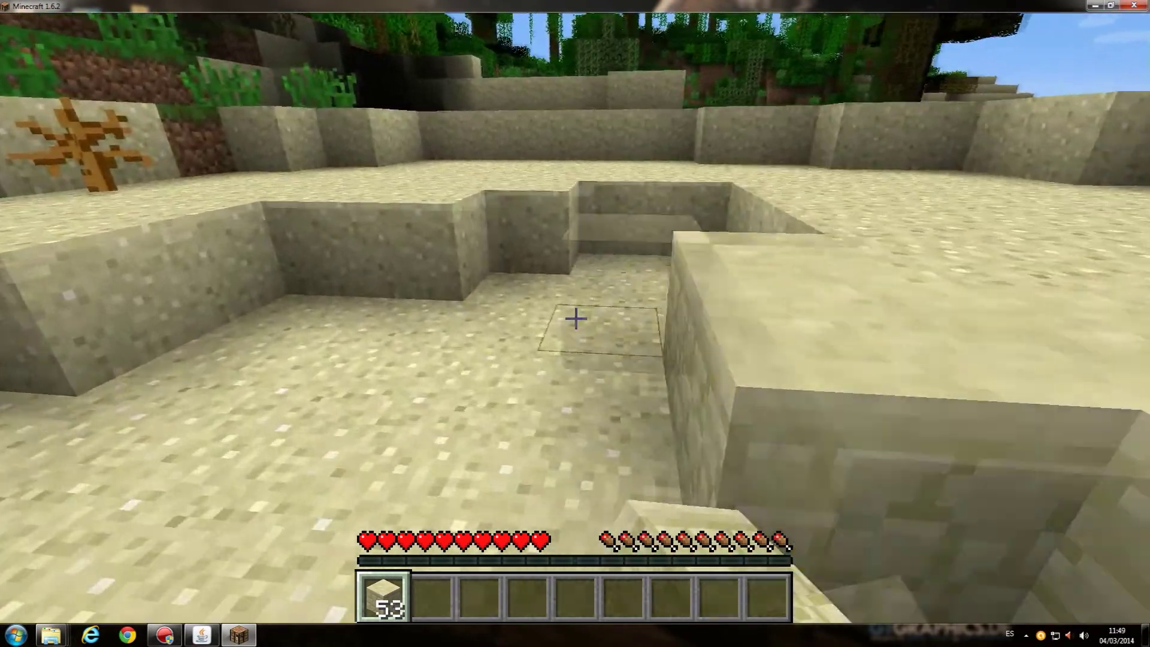
right_click(576, 318)
right_click(576, 319)
right_click(575, 319)
right_click(576, 319)
right_click(576, 319)
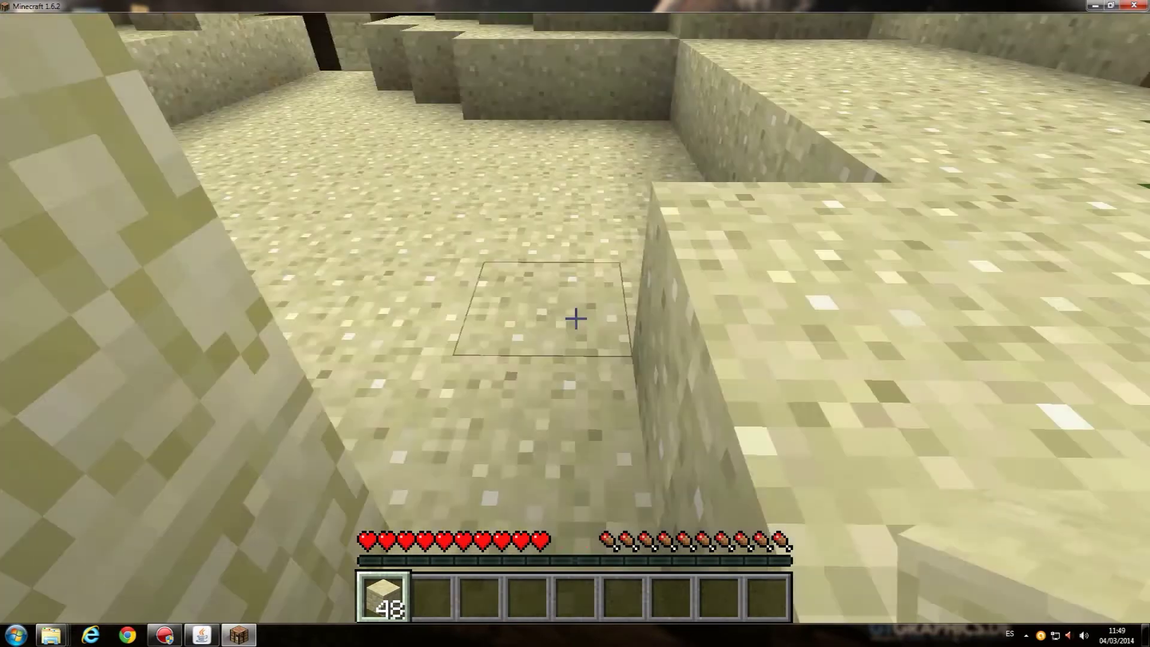
Step: Save and leave the single-player world, and join the multiplayer server "no hay tu tia"
key(Escape)
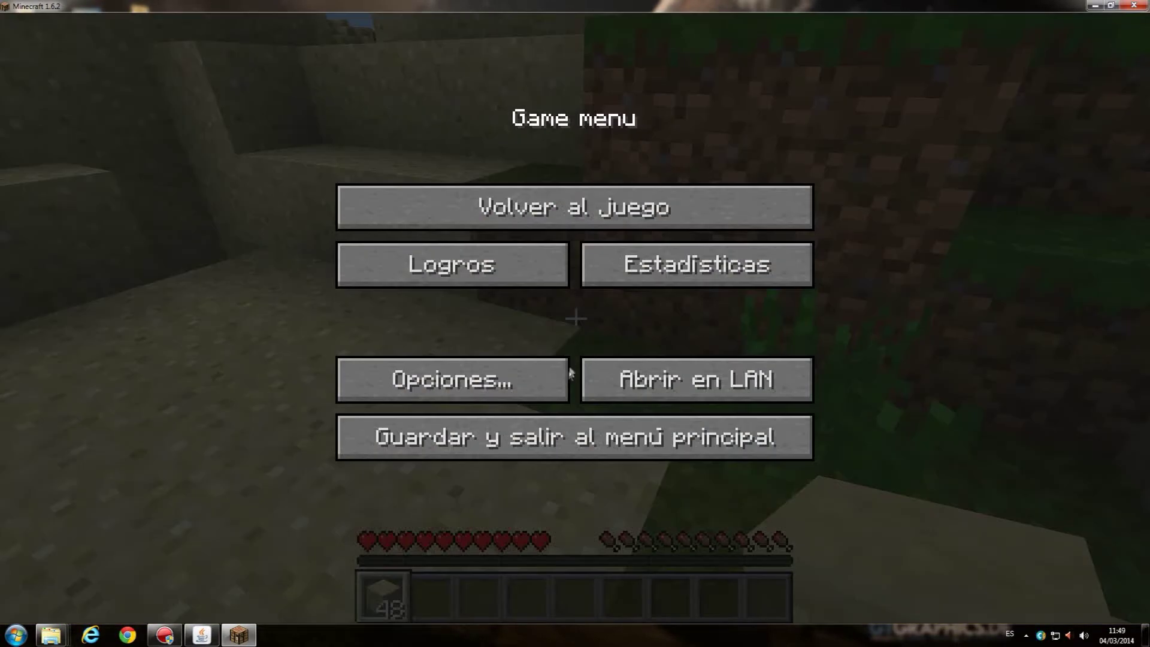
click(560, 438)
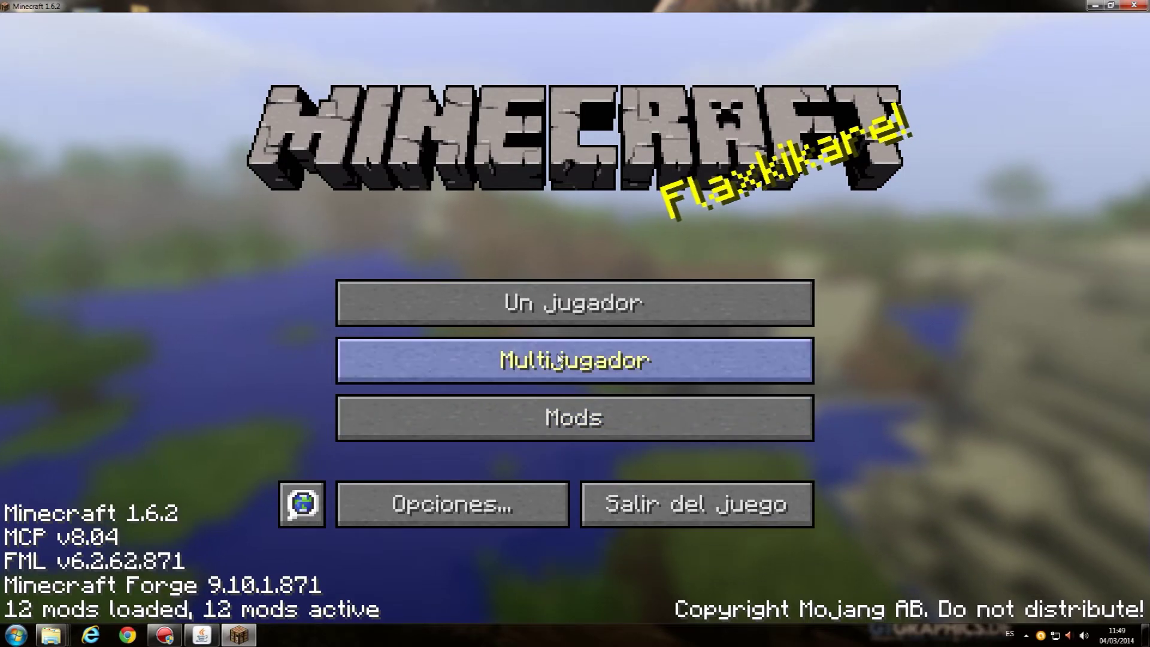
click(575, 359)
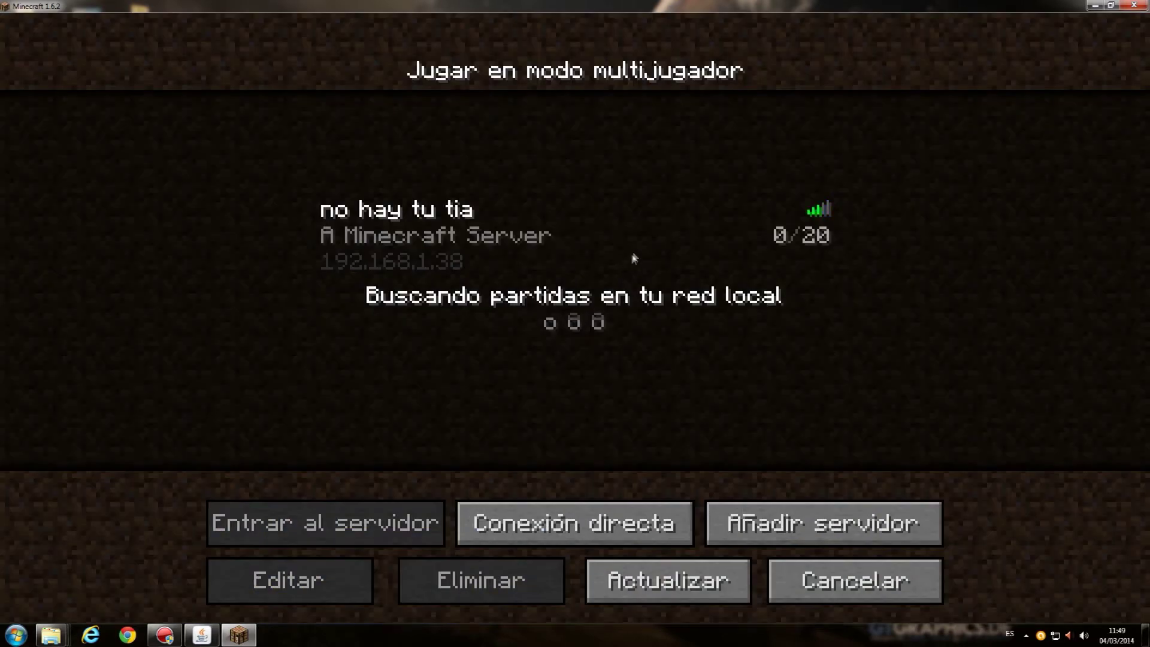
click(566, 233)
click(566, 232)
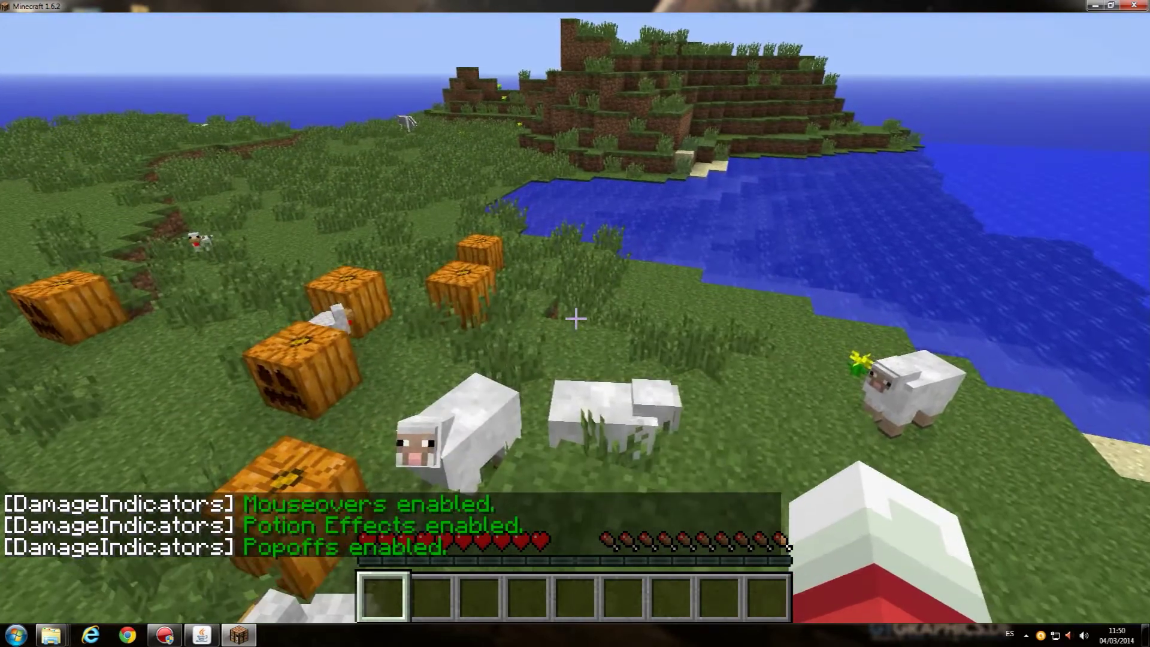
Step: Take 64 Tubería de Fluidos de Evacuación from the last page of the NotEnoughItems item list
key(e)
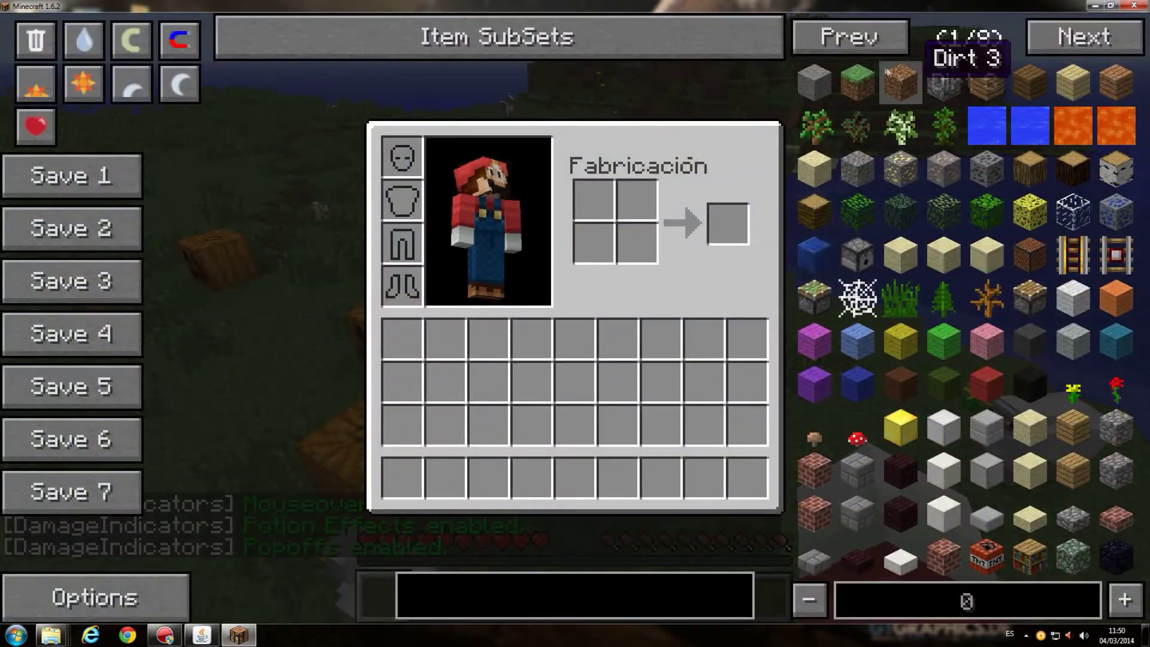
click(839, 38)
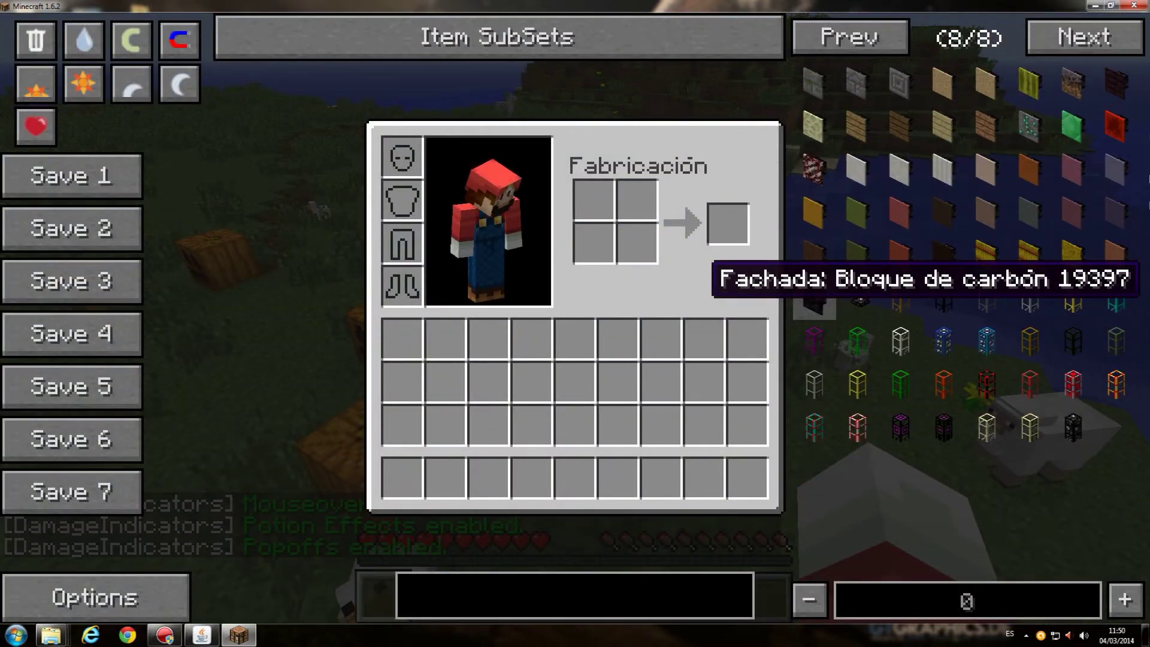
click(944, 426)
key(e)
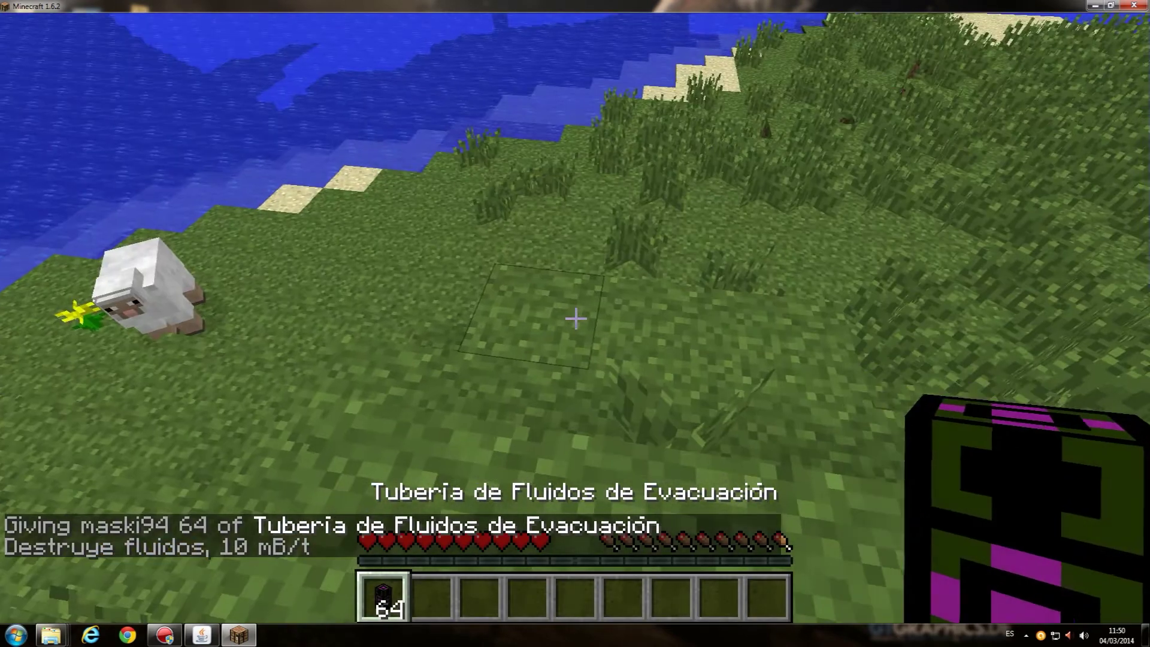
Step: Place eleven Tubería de Fluidos de Evacuación pipes on the server's grass, joining several of them together
right_click(576, 319)
right_click(576, 319)
right_click(575, 319)
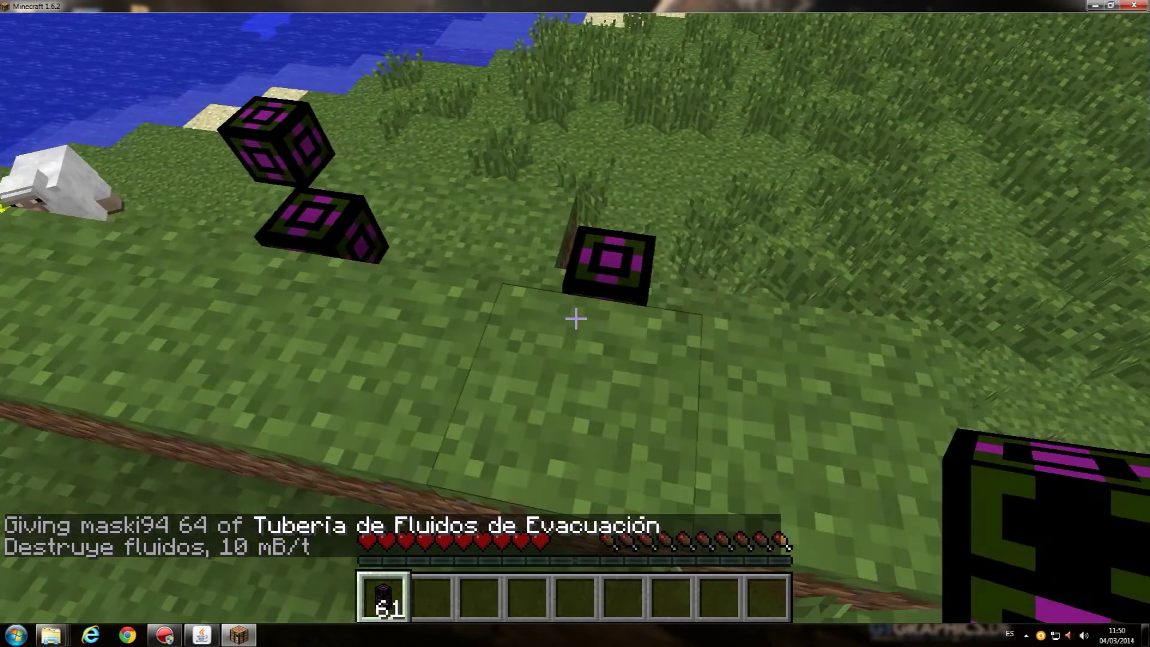
right_click(575, 319)
right_click(575, 319)
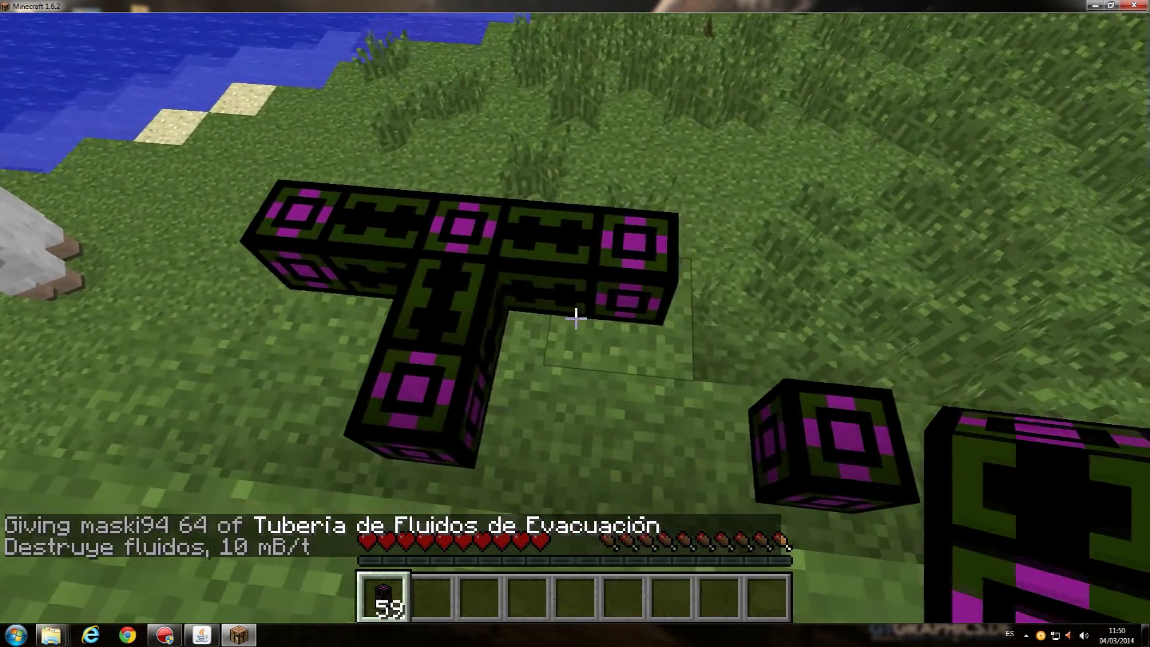
right_click(575, 319)
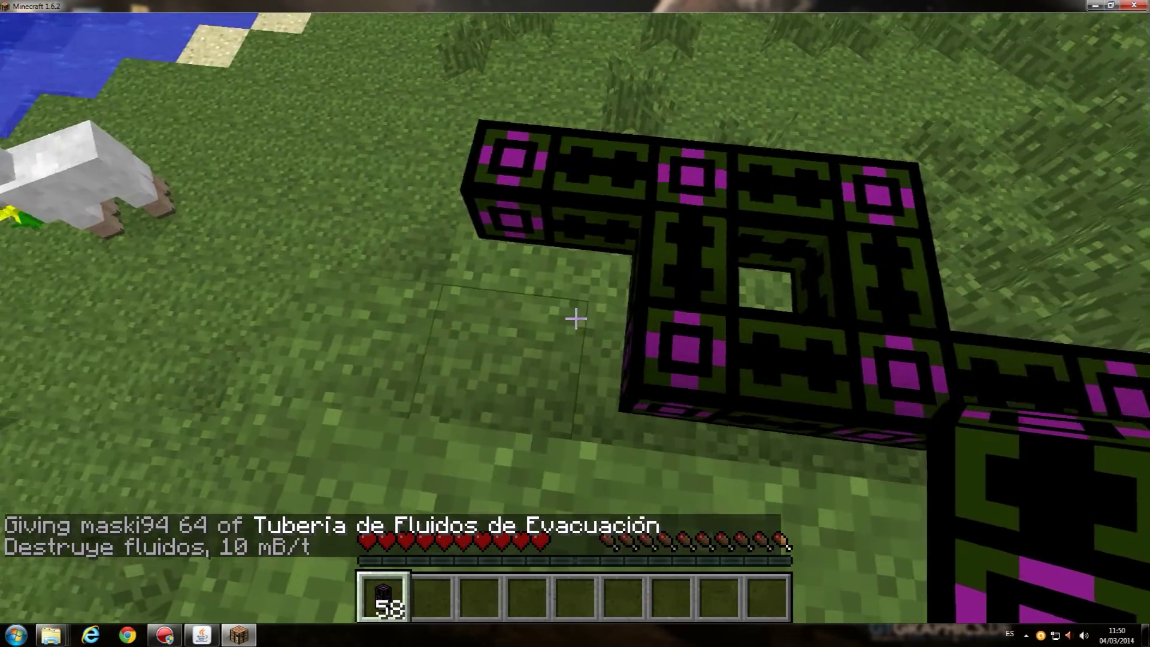
right_click(575, 319)
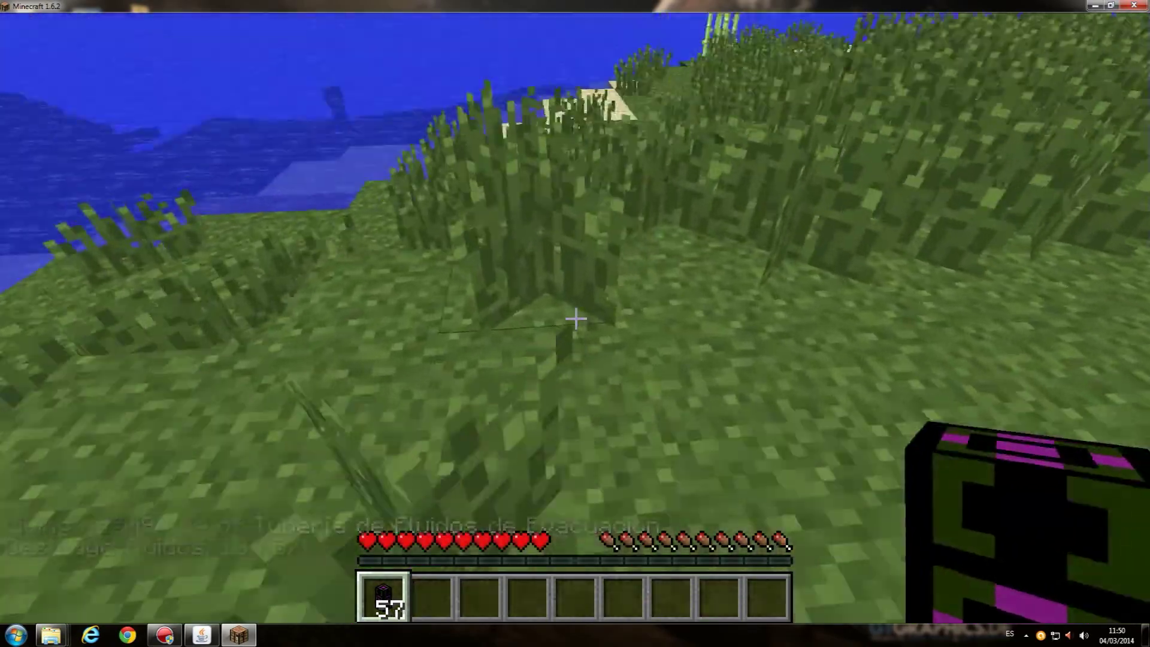
right_click(575, 318)
right_click(575, 318)
right_click(575, 319)
right_click(575, 319)
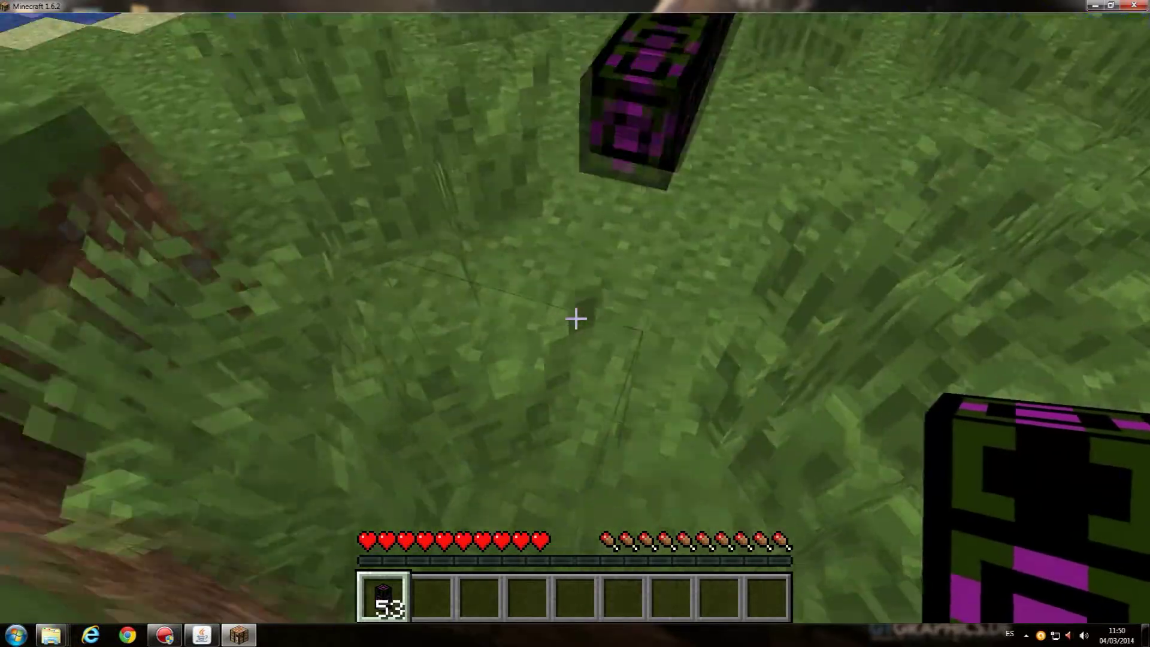
Step: Place seven more Tubería de Fluidos de Evacuación pipes on the grass, extending and joining the existing rows
right_click(575, 319)
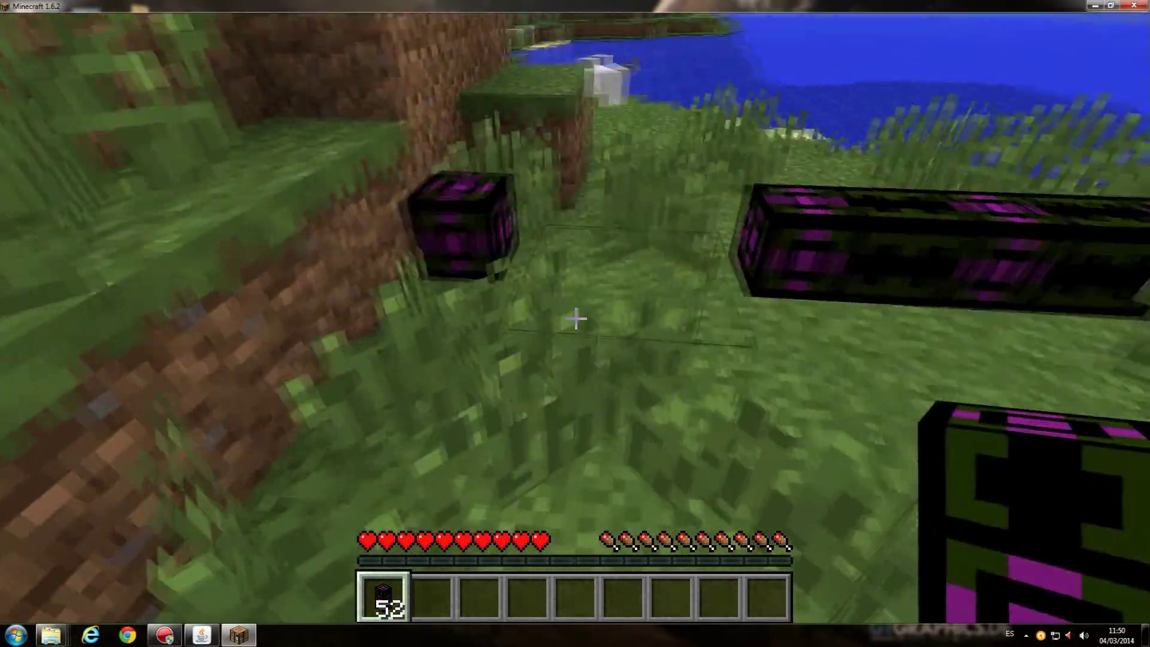
right_click(575, 318)
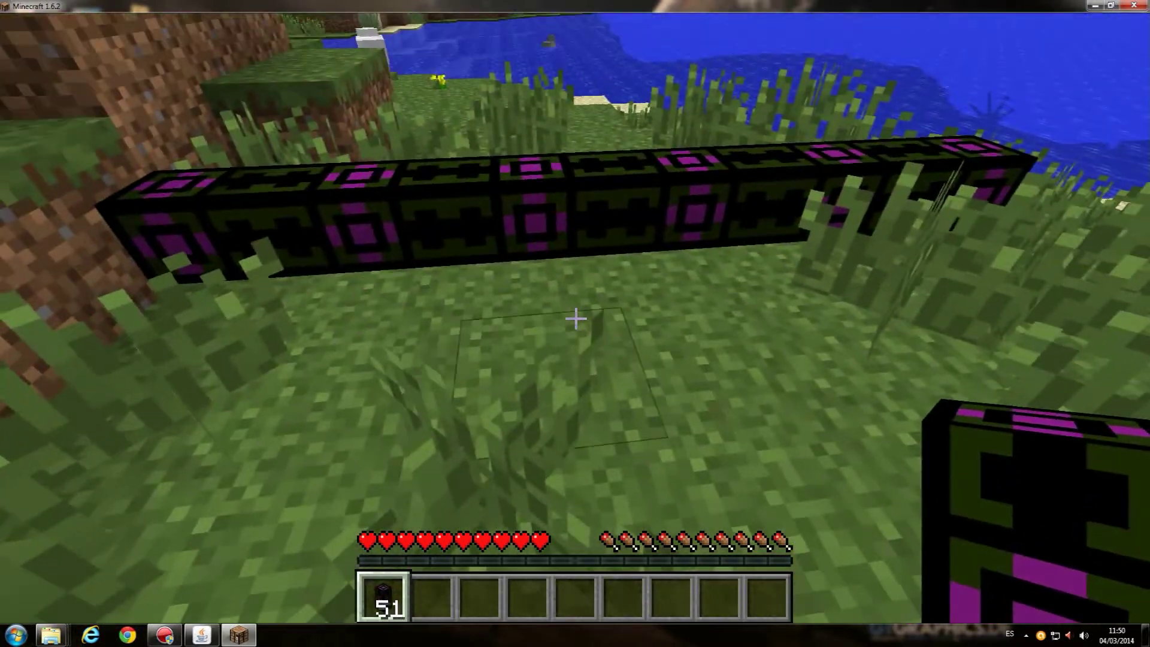
right_click(575, 318)
right_click(575, 318)
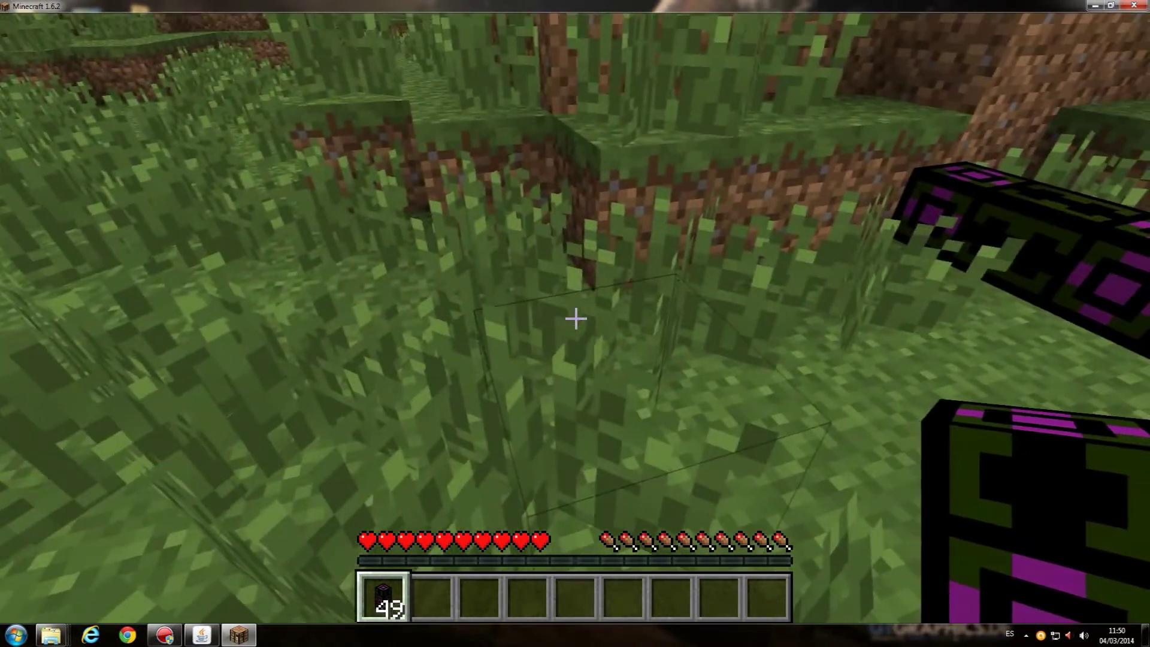
right_click(575, 318)
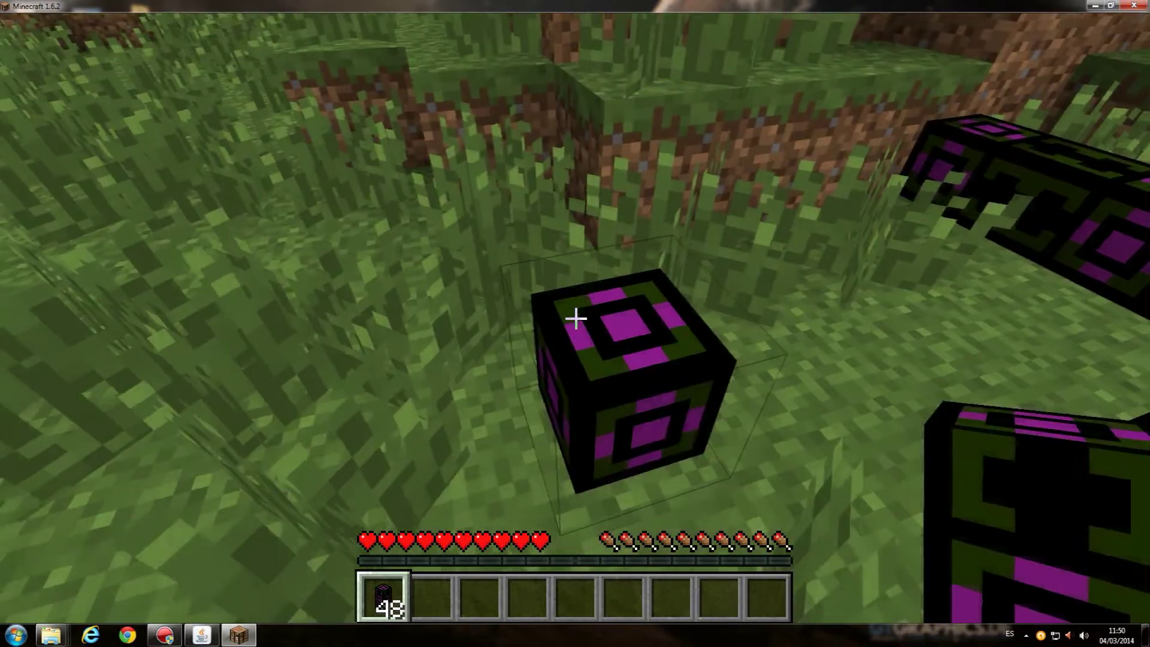
right_click(575, 318)
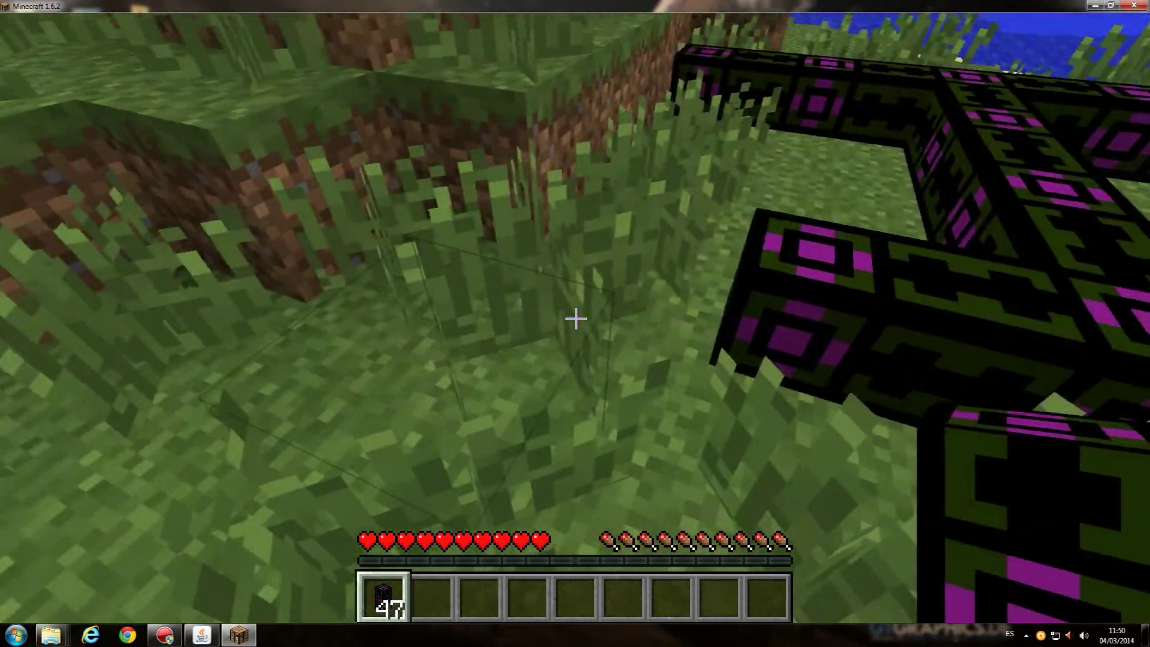
right_click(575, 318)
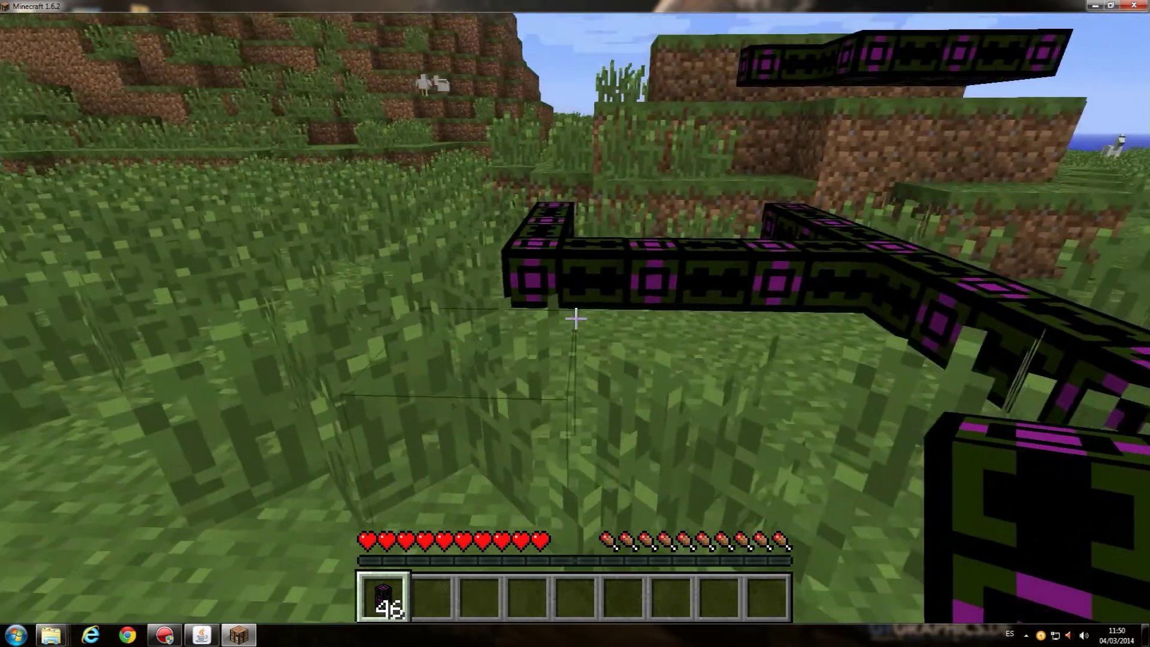
Step: Extend the pipe network across the grass with more Tubería de Fluidos de Evacuación, and break surplus pipes
right_click(575, 318)
right_click(576, 319)
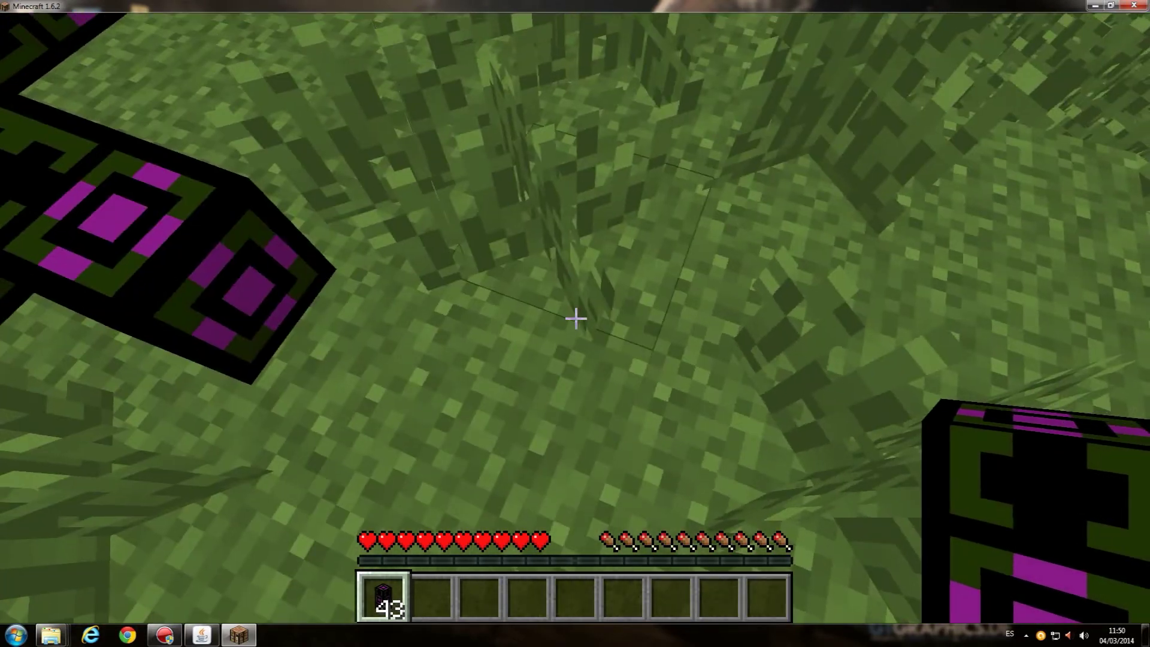
right_click(575, 318)
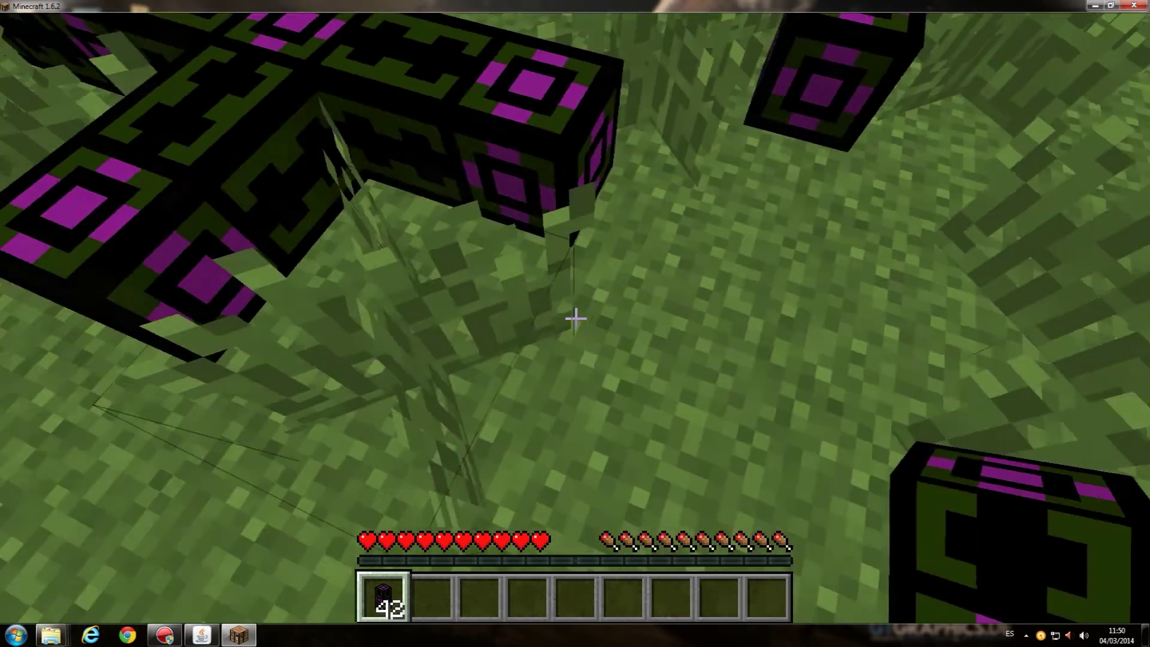
right_click(575, 318)
click(576, 319)
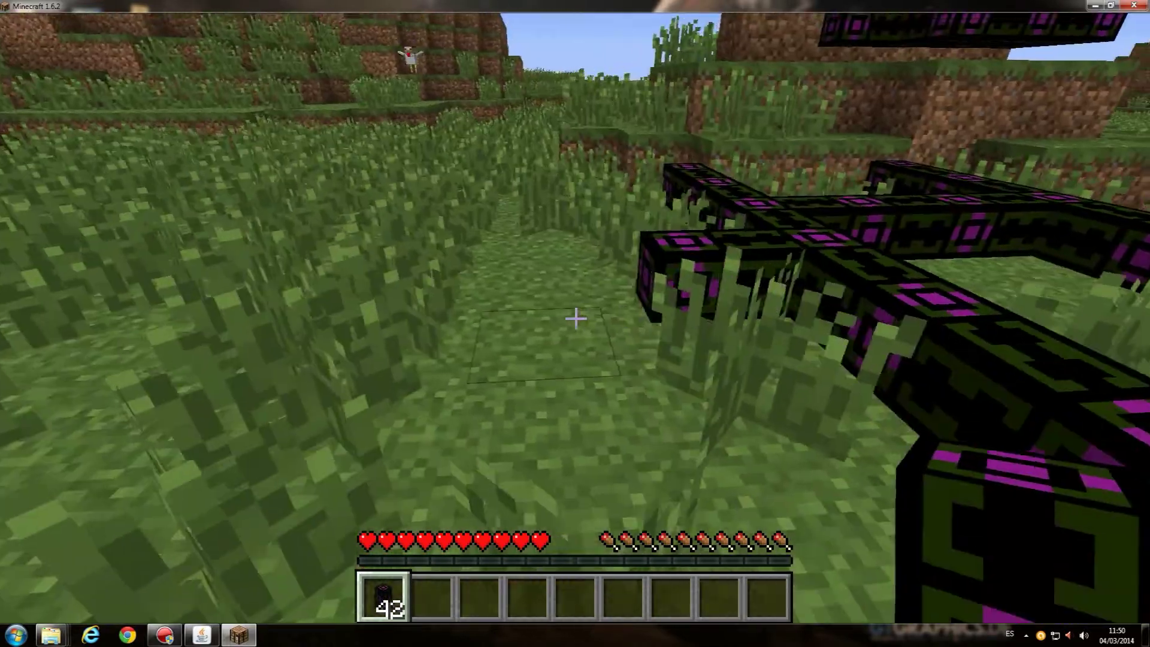
click(576, 319)
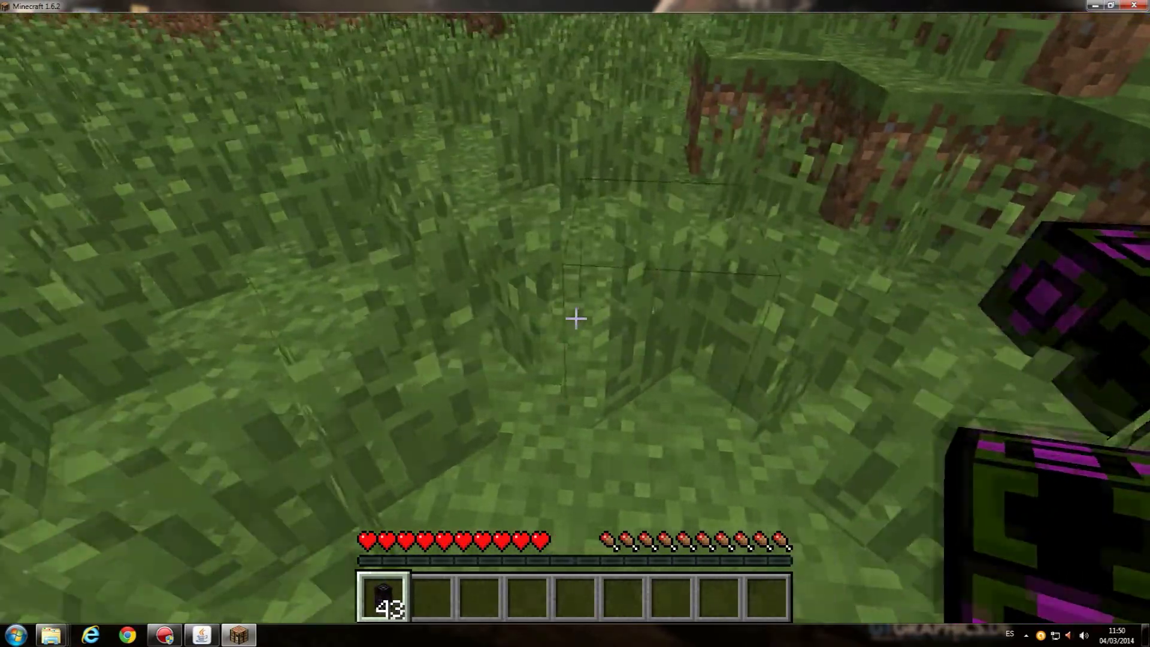
Step: Place six Tubería de Fluidos de Evacuación pipes as a separate row on the grass beside the main network
right_click(575, 318)
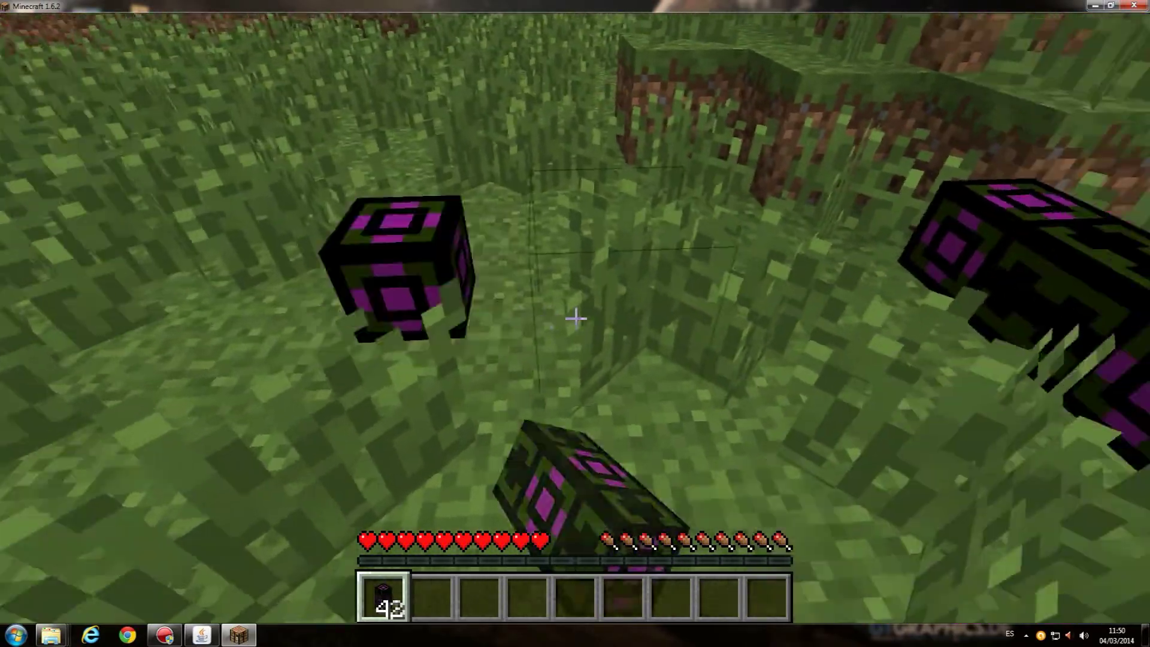
right_click(575, 319)
right_click(575, 318)
right_click(576, 318)
right_click(575, 319)
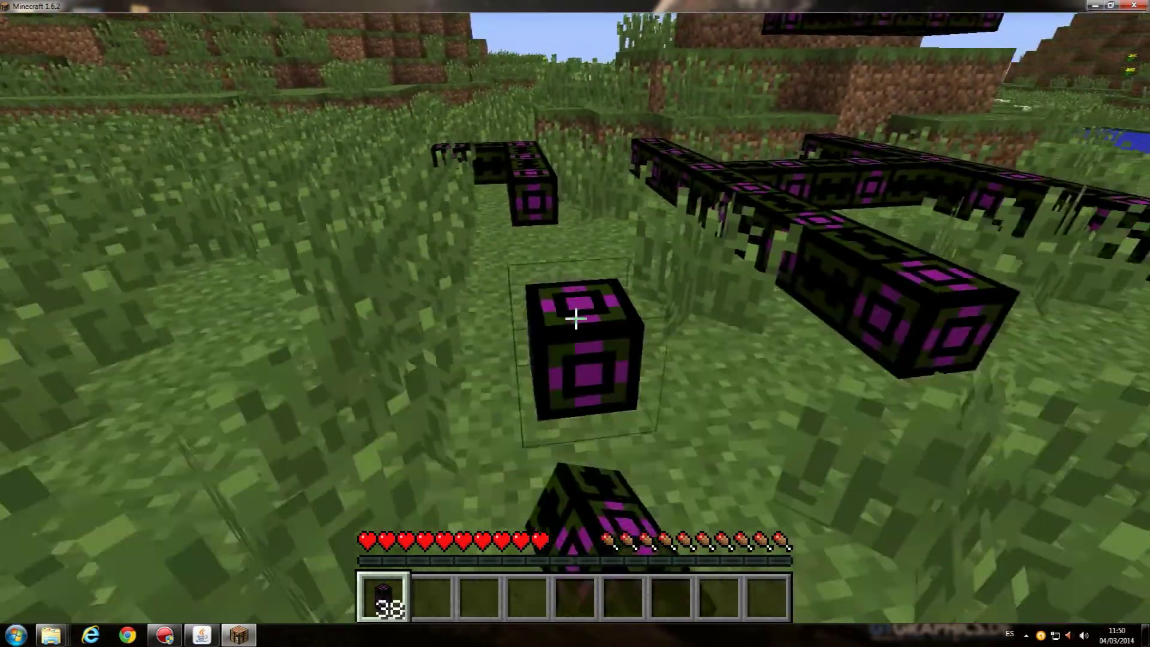
right_click(575, 318)
Step: Break the pipes of the separate row and collect them
click(575, 318)
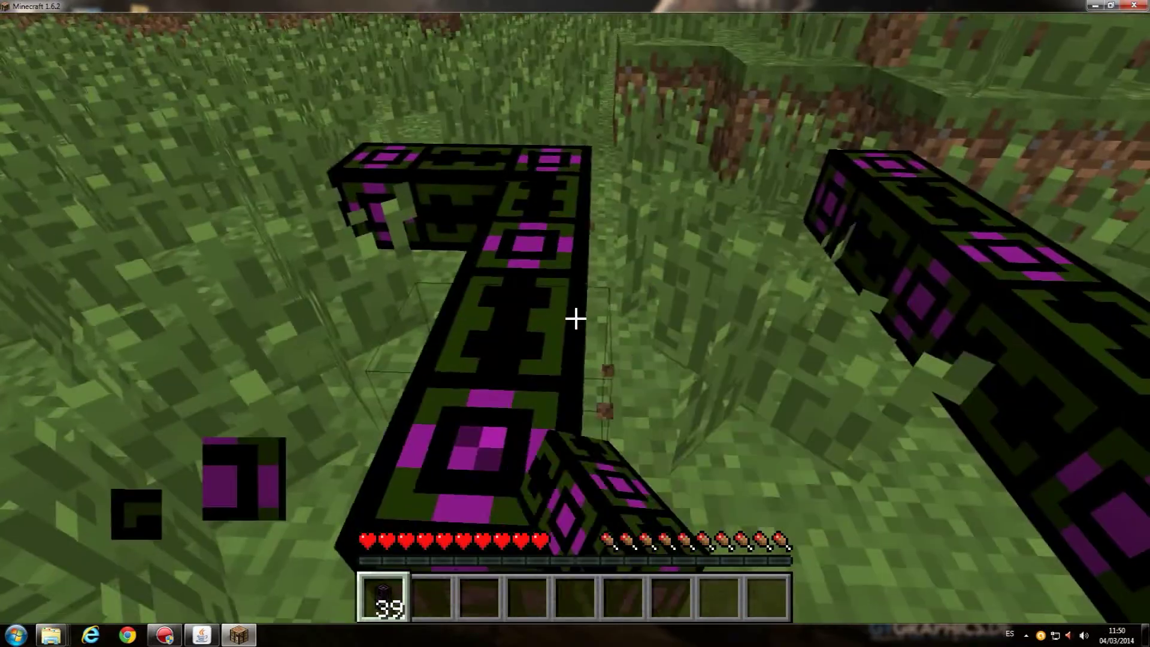
click(576, 318)
click(575, 318)
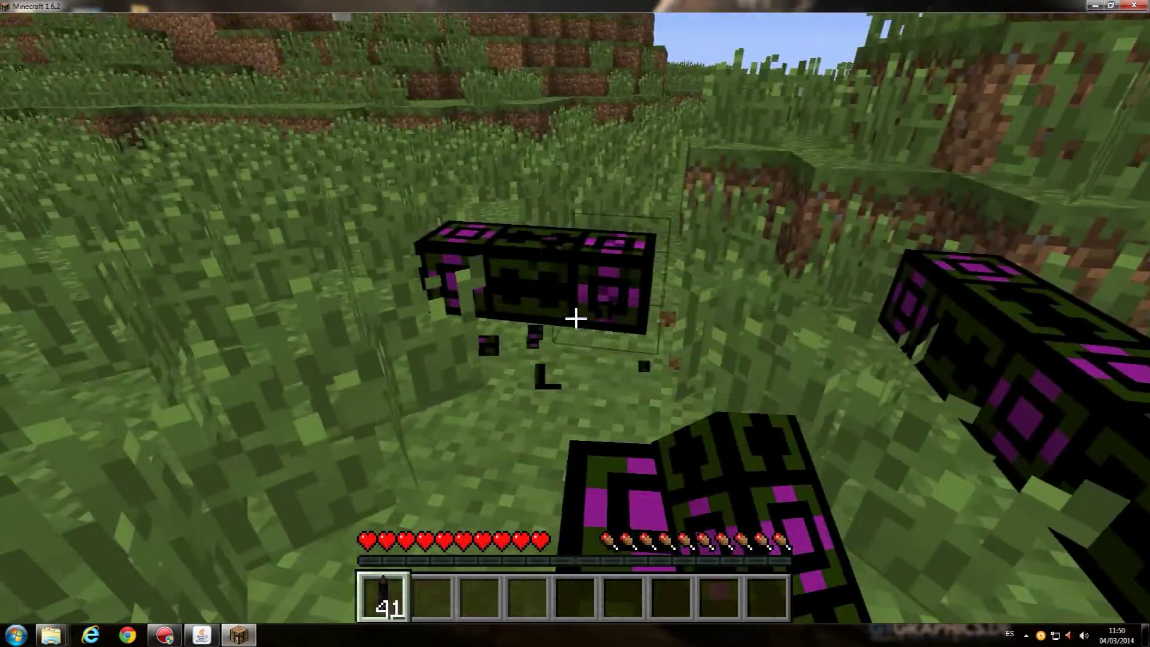
click(575, 319)
click(575, 318)
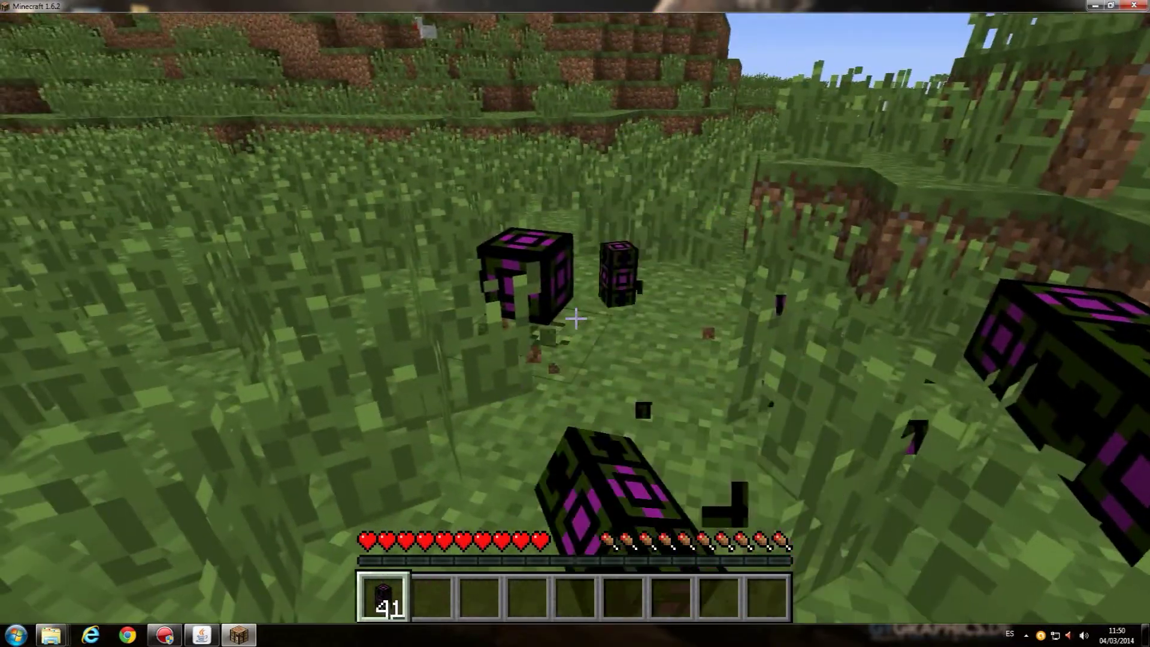
click(575, 318)
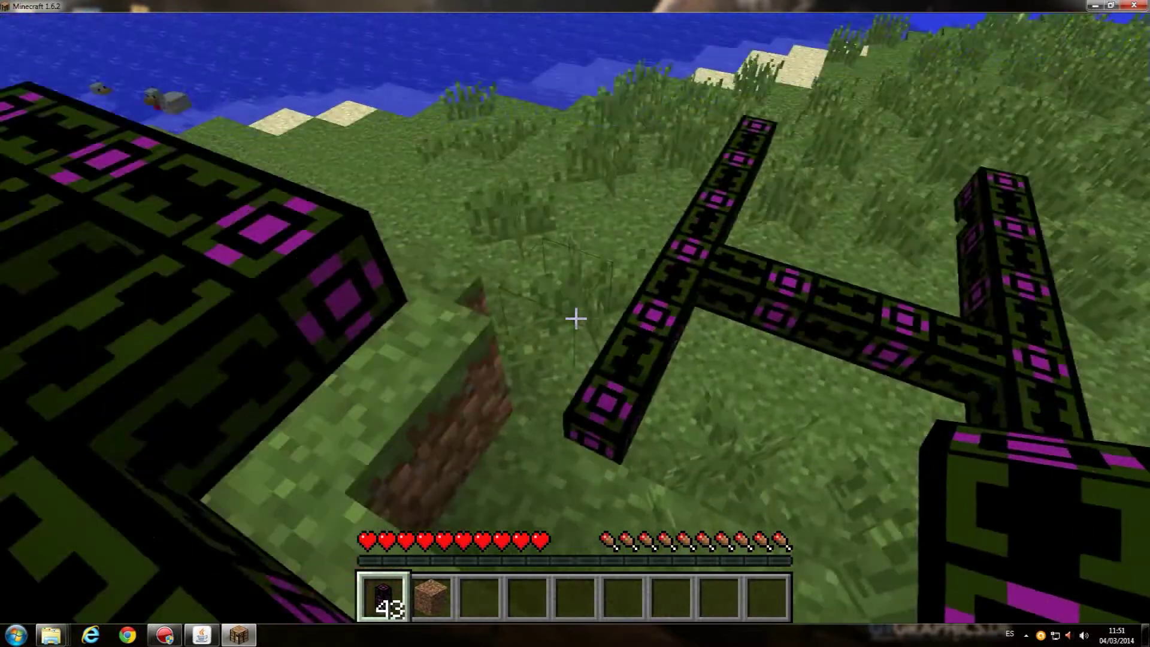
Step: Disconnect from the multiplayer server and close the game
key(Escape)
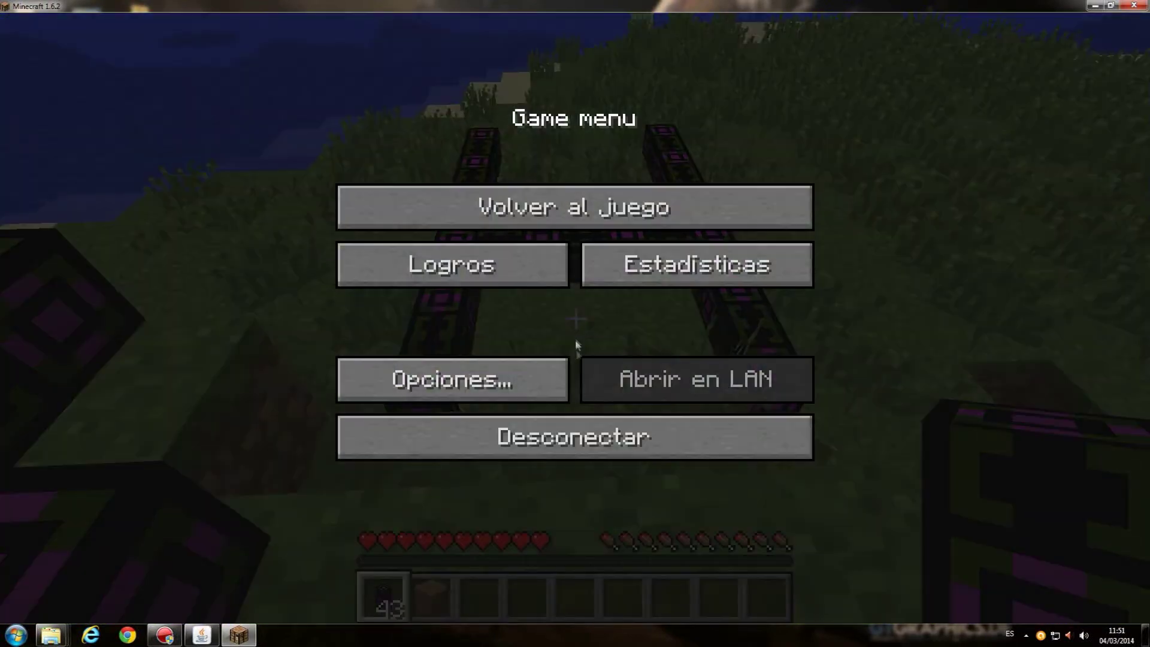
click(591, 432)
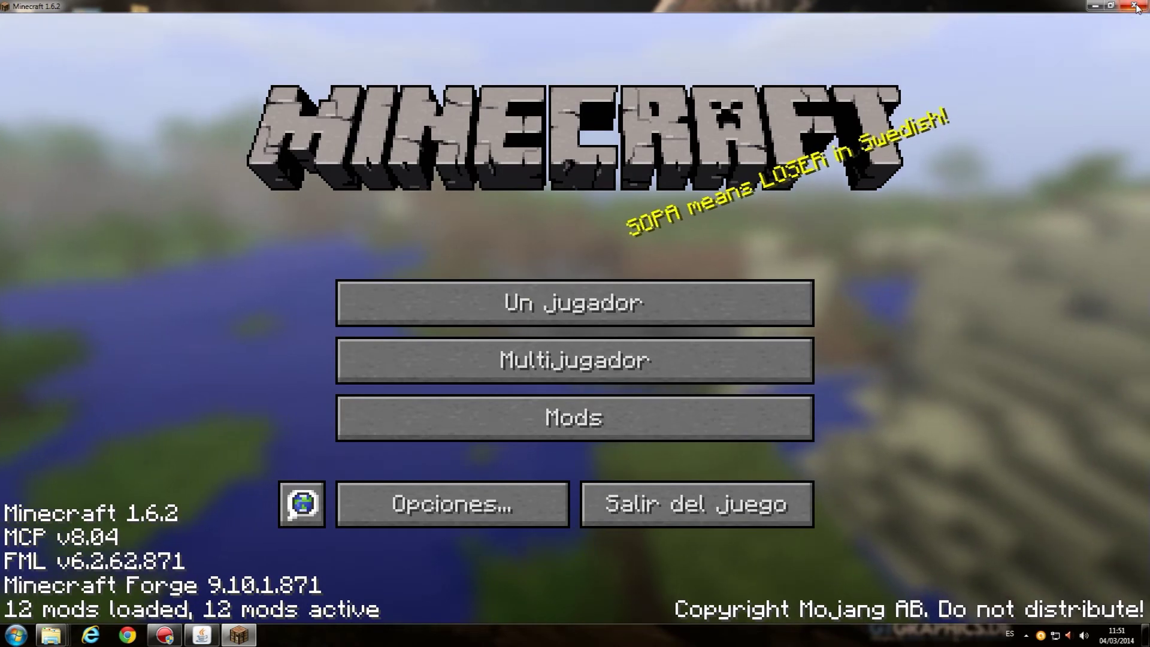
click(1135, 6)
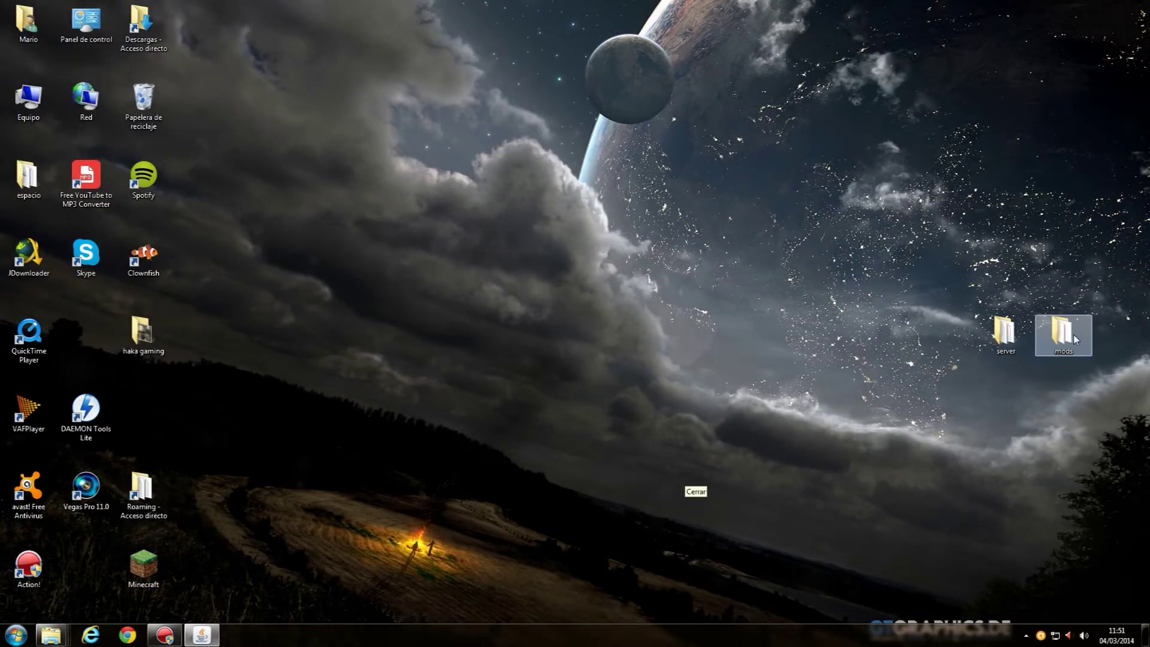
Step: Shut down the running server and move buildcraft-A-1.6.2-4.1.2 out of the server's mods folder onto the desktop
double_click(1004, 331)
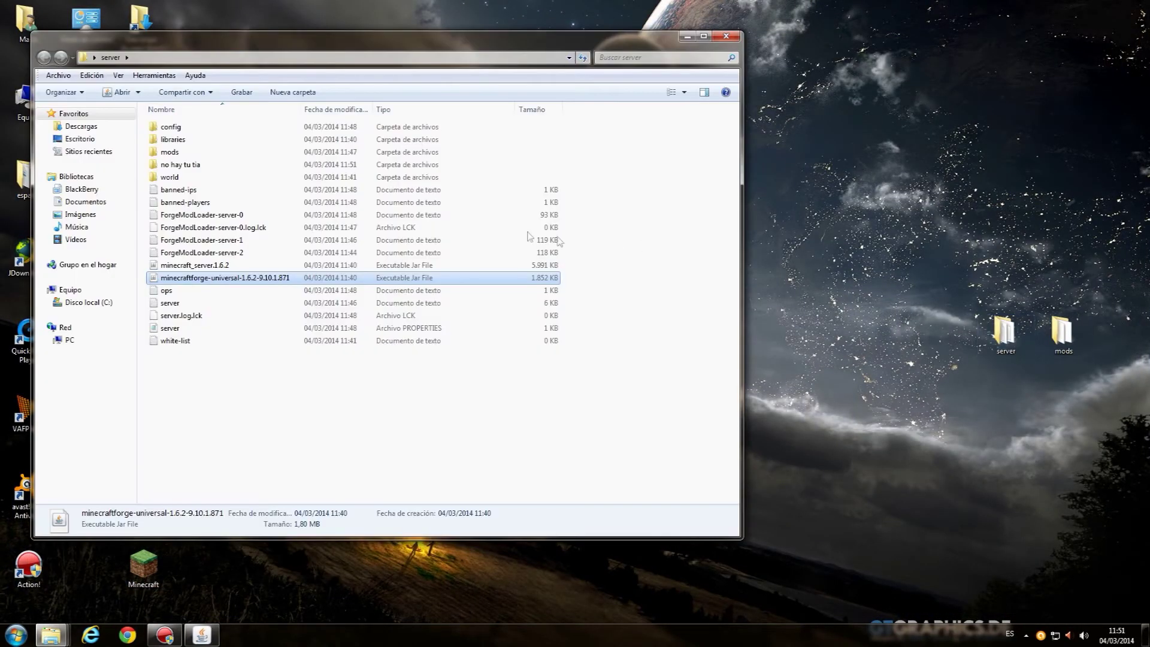
double_click(179, 152)
drag(193, 157, 1005, 334)
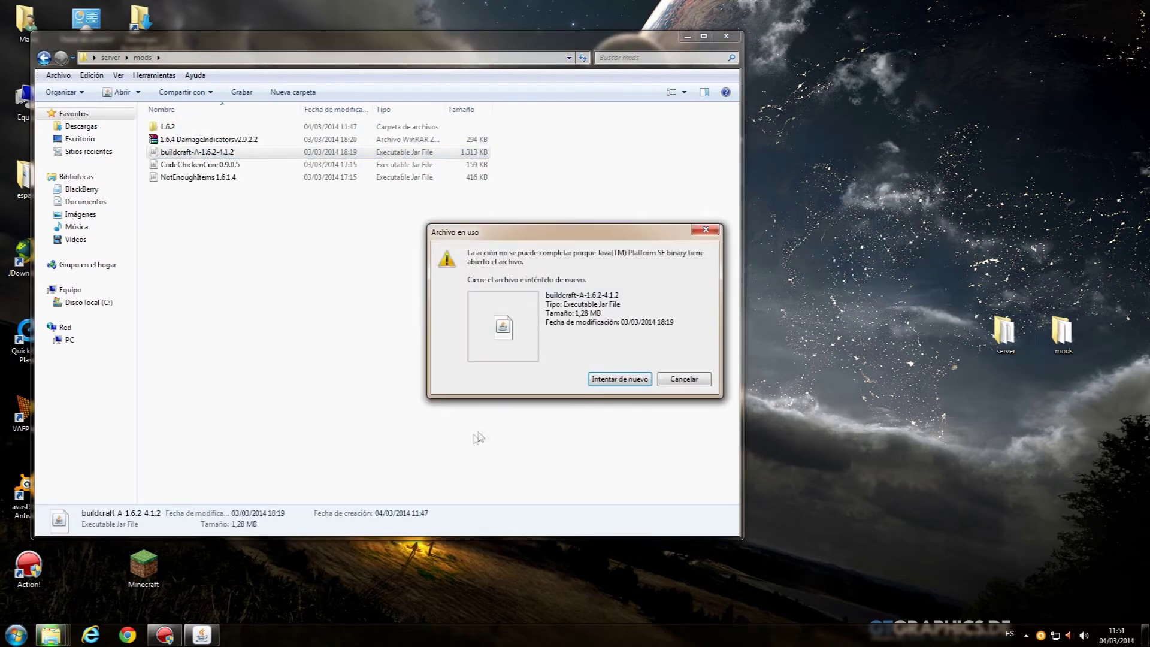
click(692, 384)
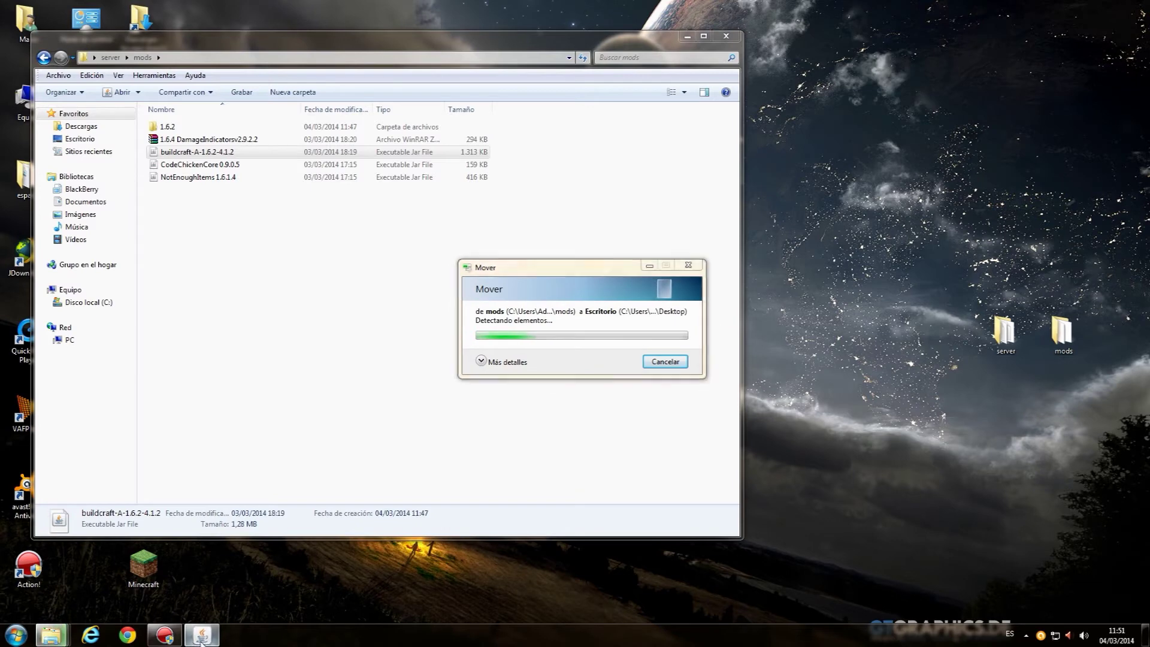
click(818, 165)
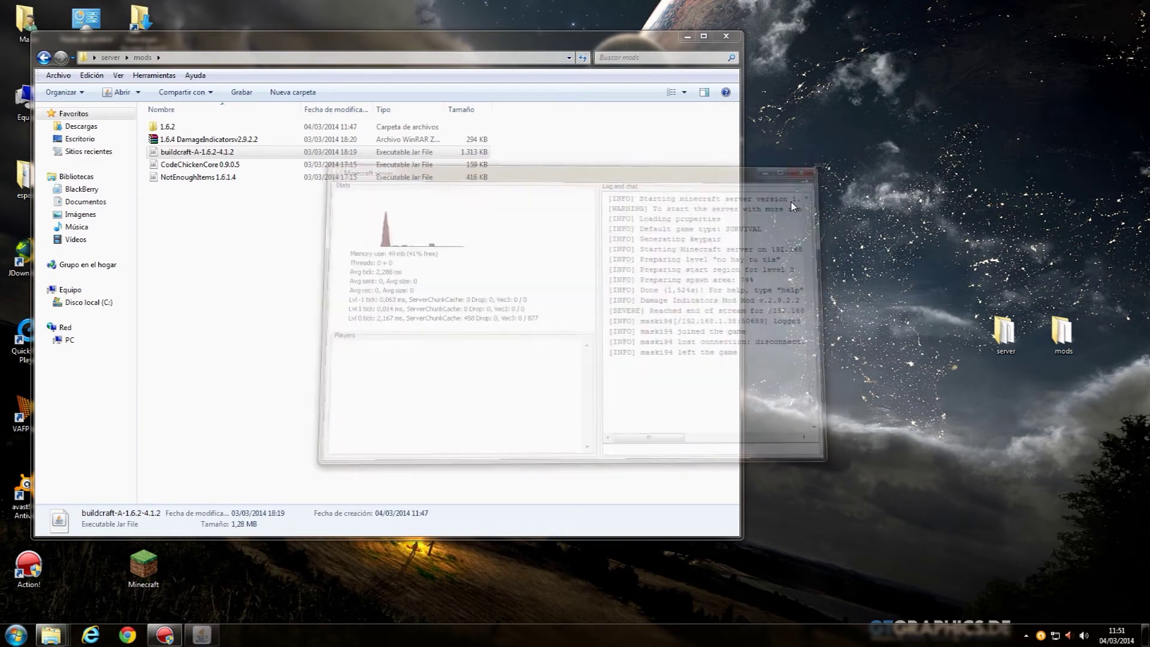
drag(203, 151, 800, 194)
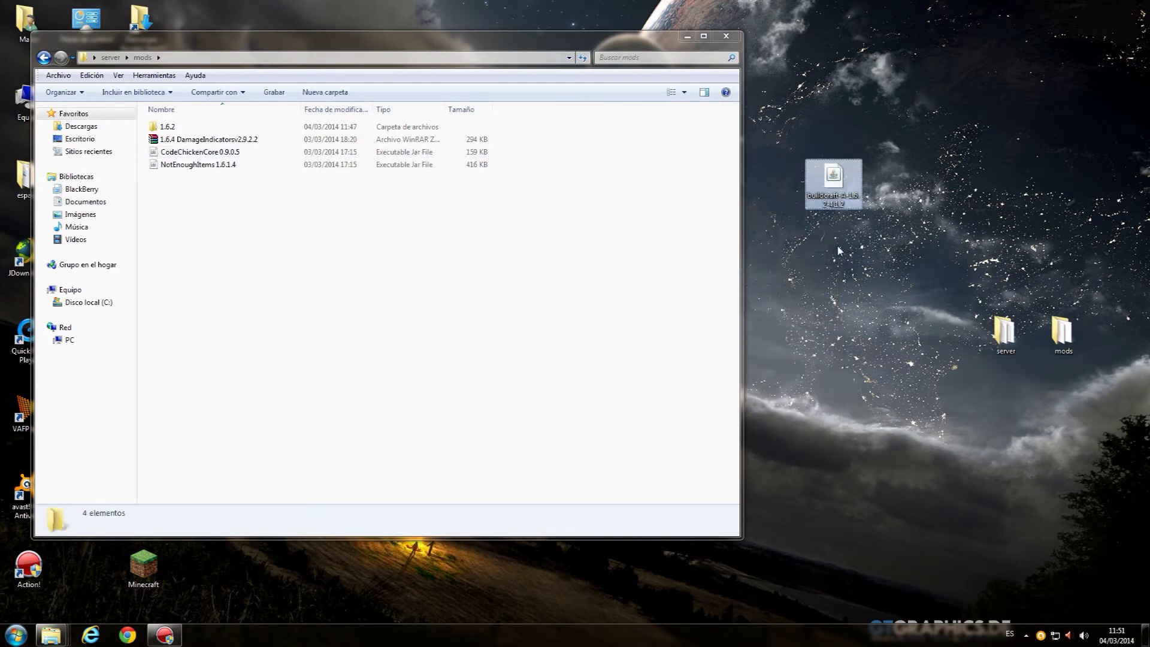
click(704, 48)
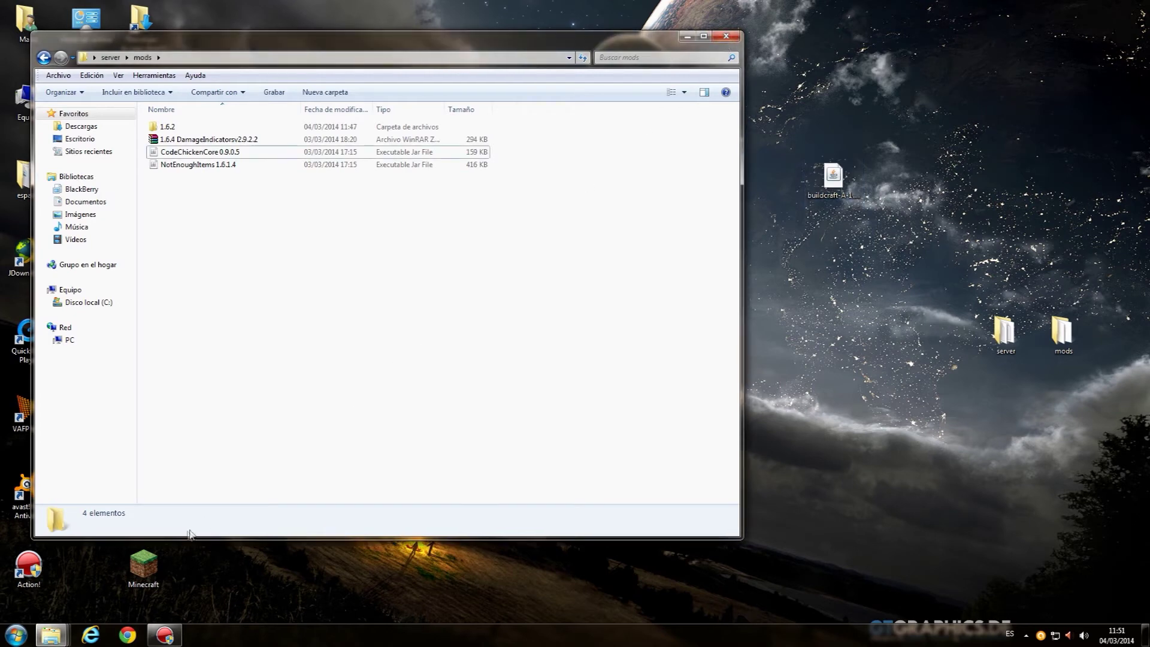
double_click(166, 570)
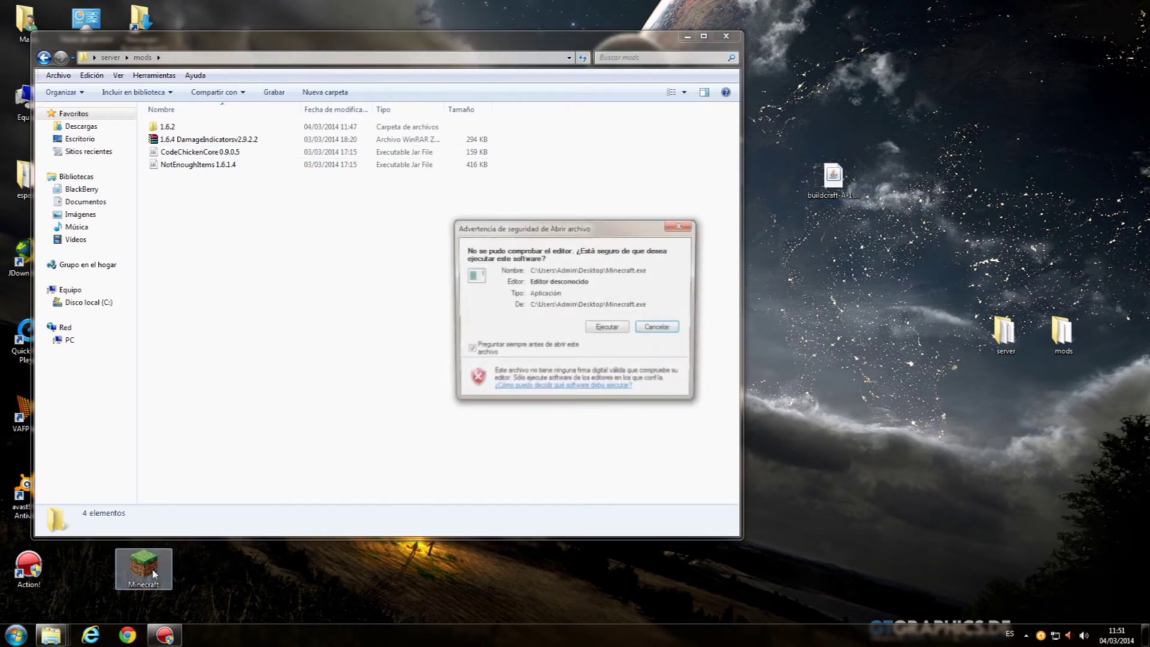
click(594, 328)
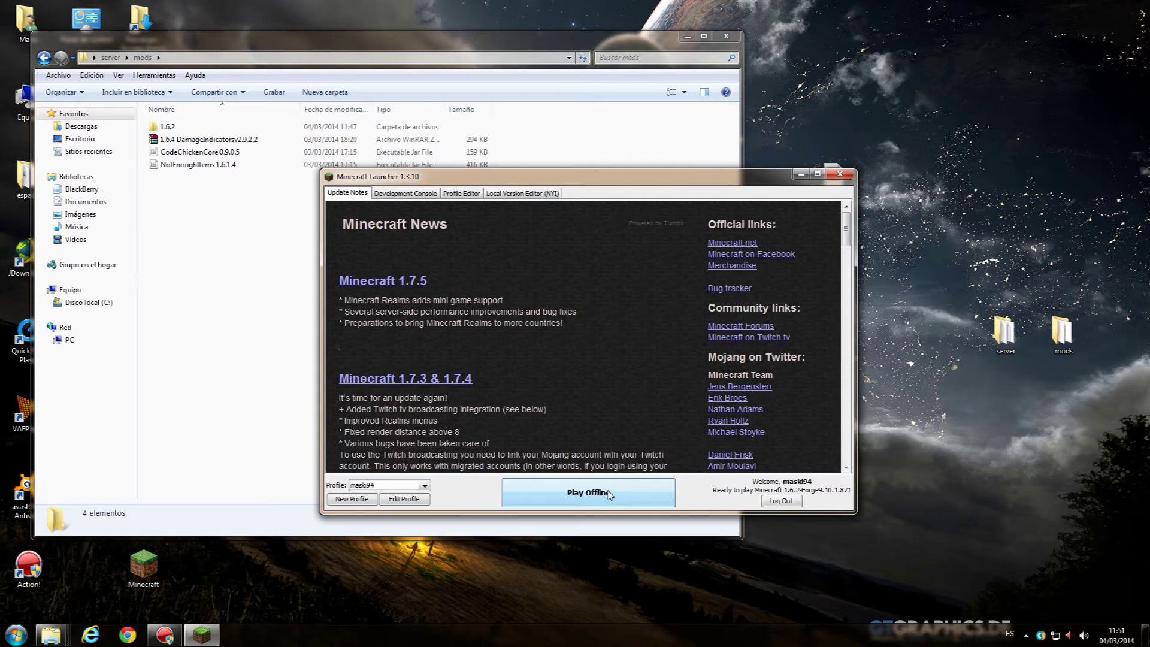
drag(340, 47, 377, 61)
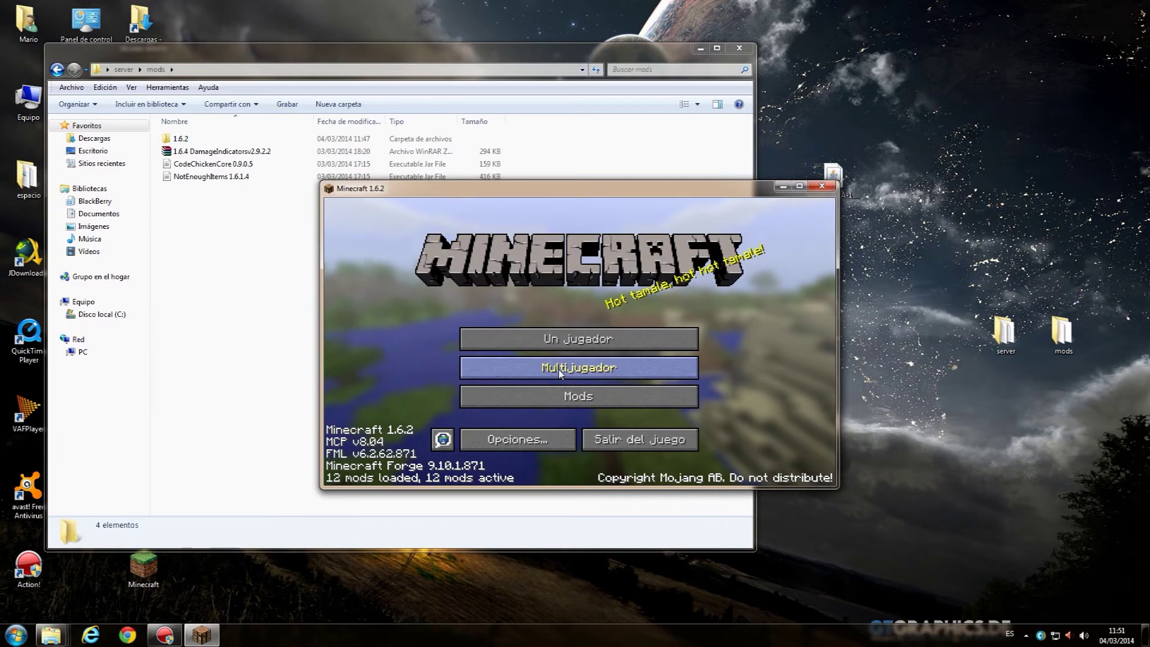
click(557, 367)
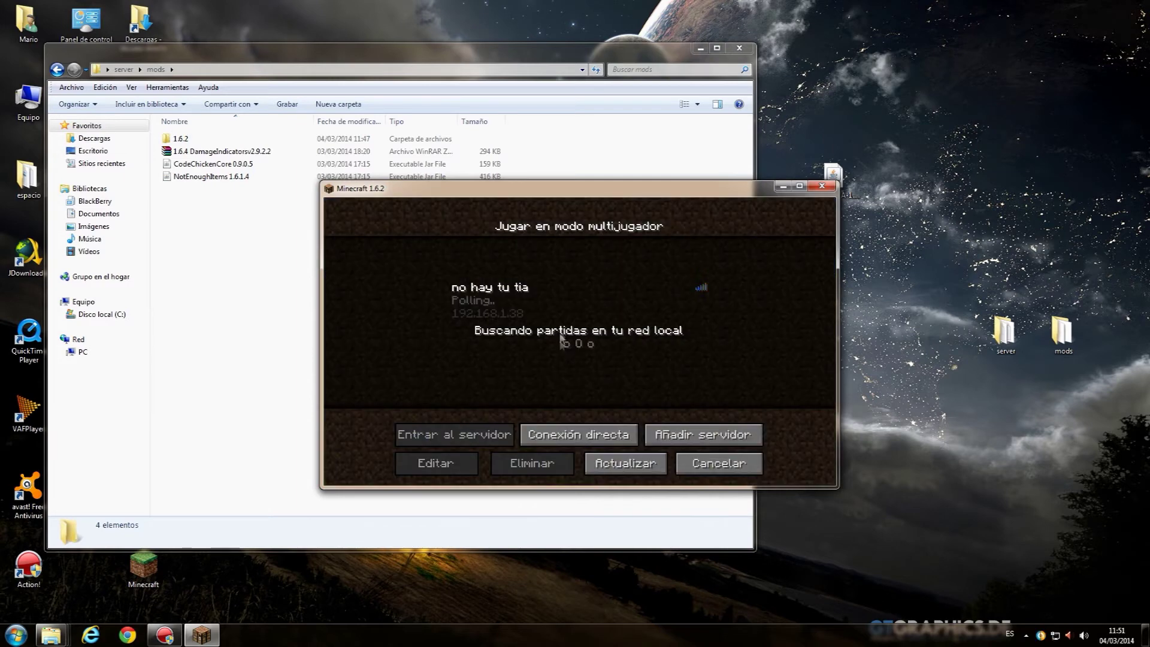
click(829, 190)
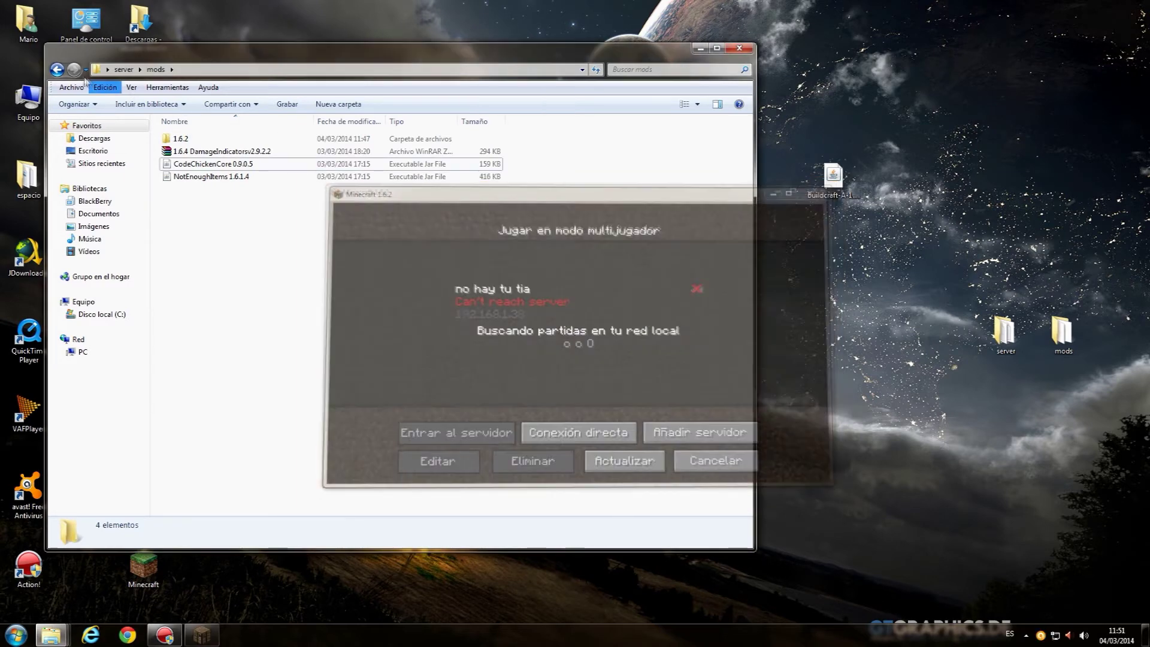
Step: Start the server with minecraftforge-universal-1.6.2-9.10.1.871, launch Minecraft and open its multiplayer server list
click(57, 70)
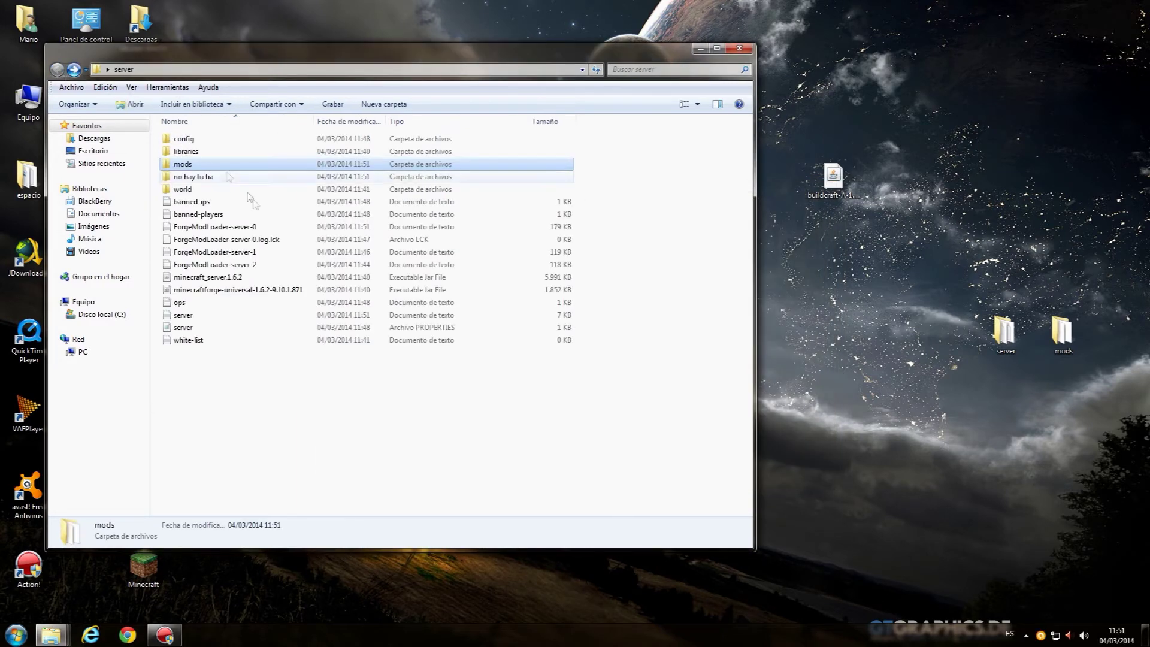
double_click(237, 291)
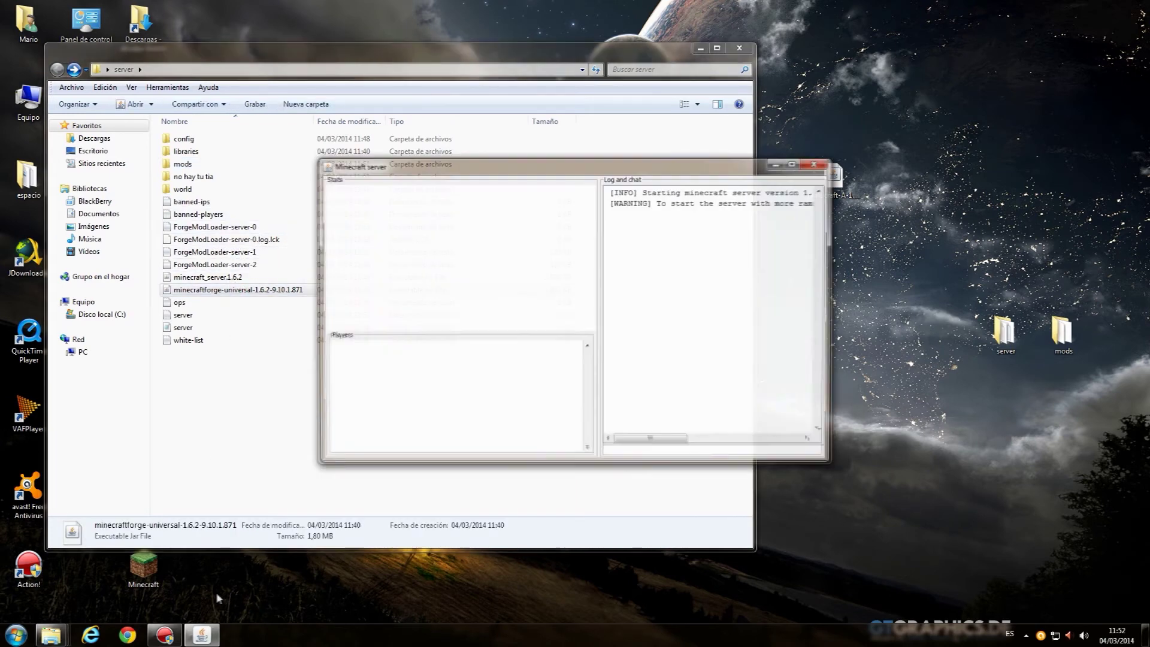
double_click(143, 566)
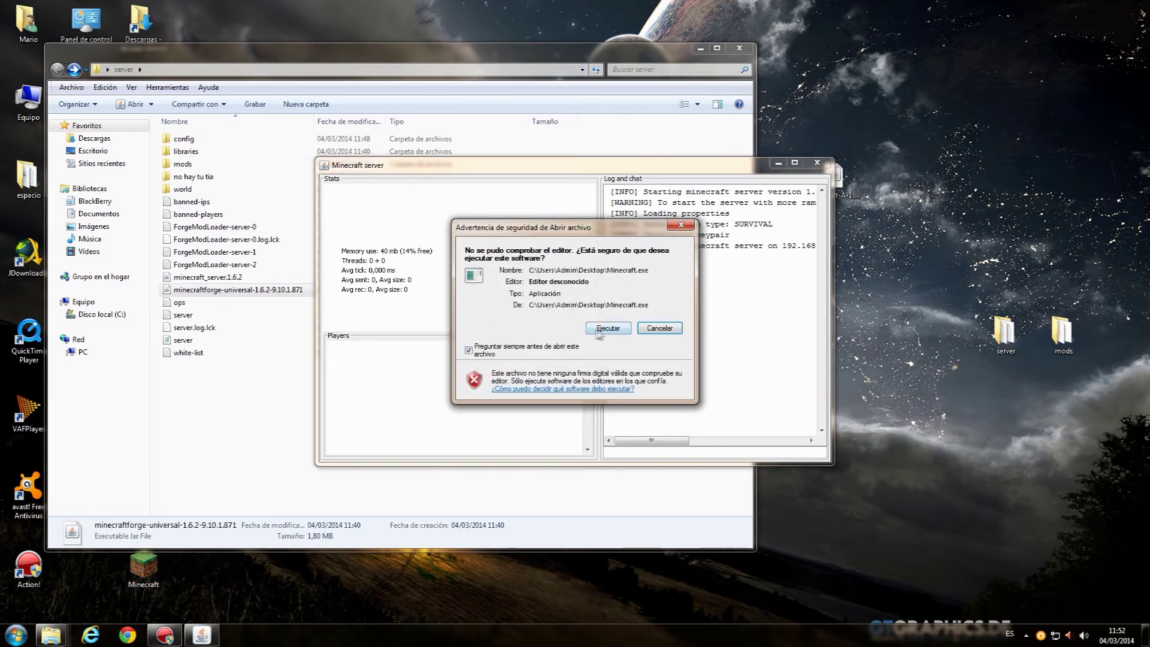
click(600, 334)
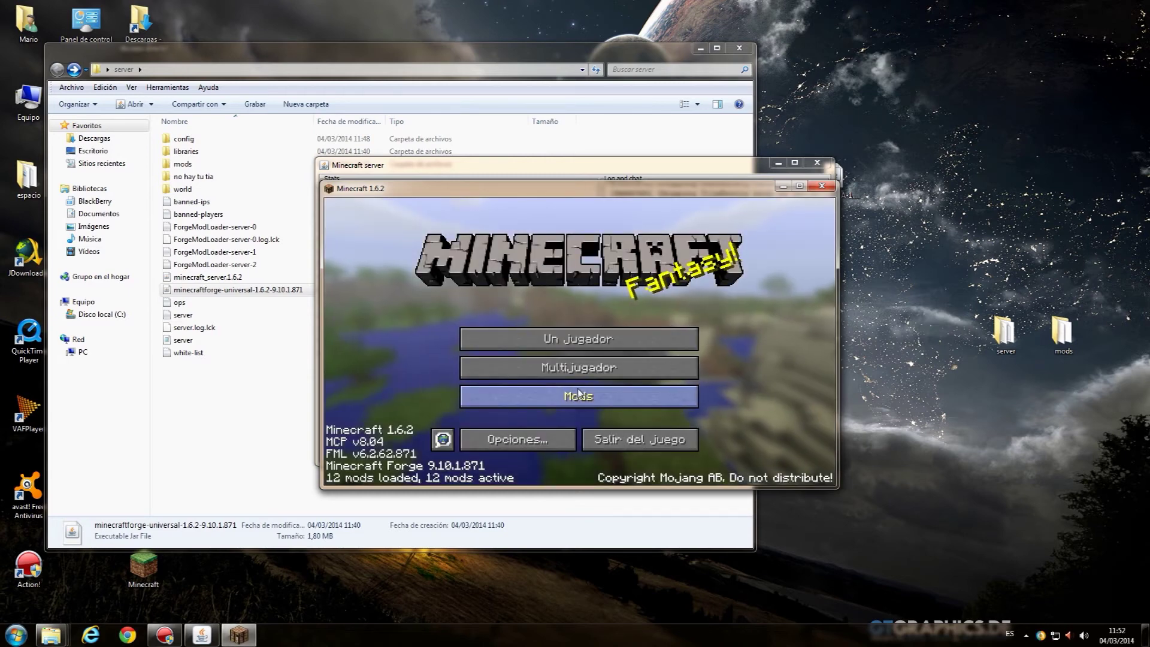
click(580, 436)
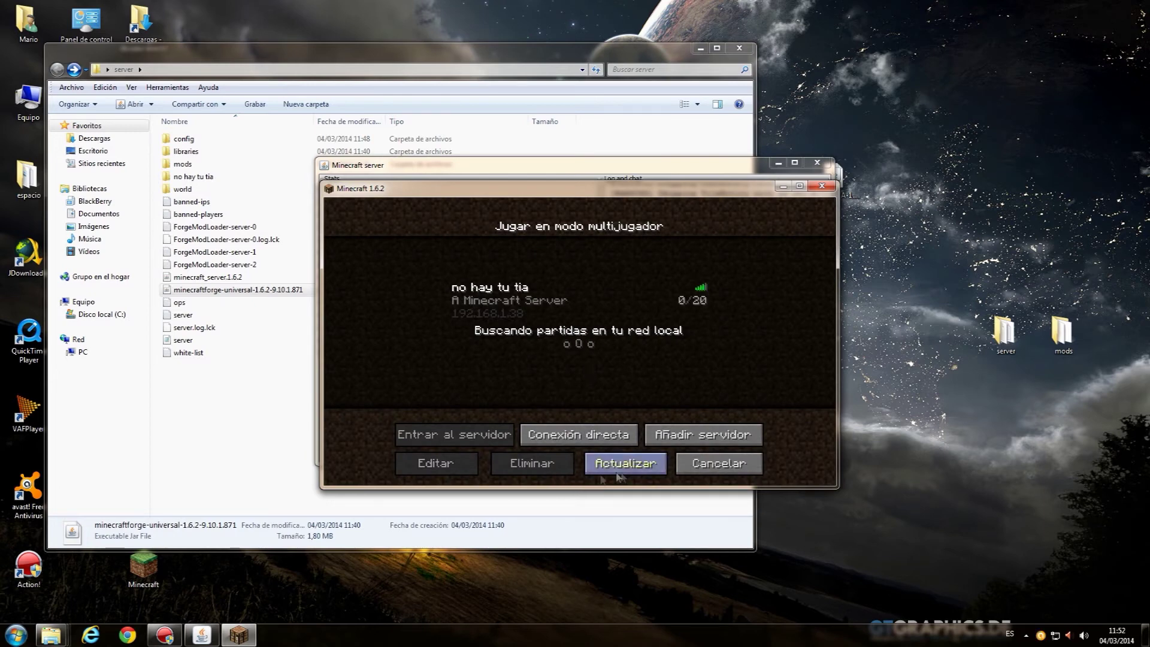
Step: Reopen the multiplayer server list and join the "no hay tu tia" server
click(720, 465)
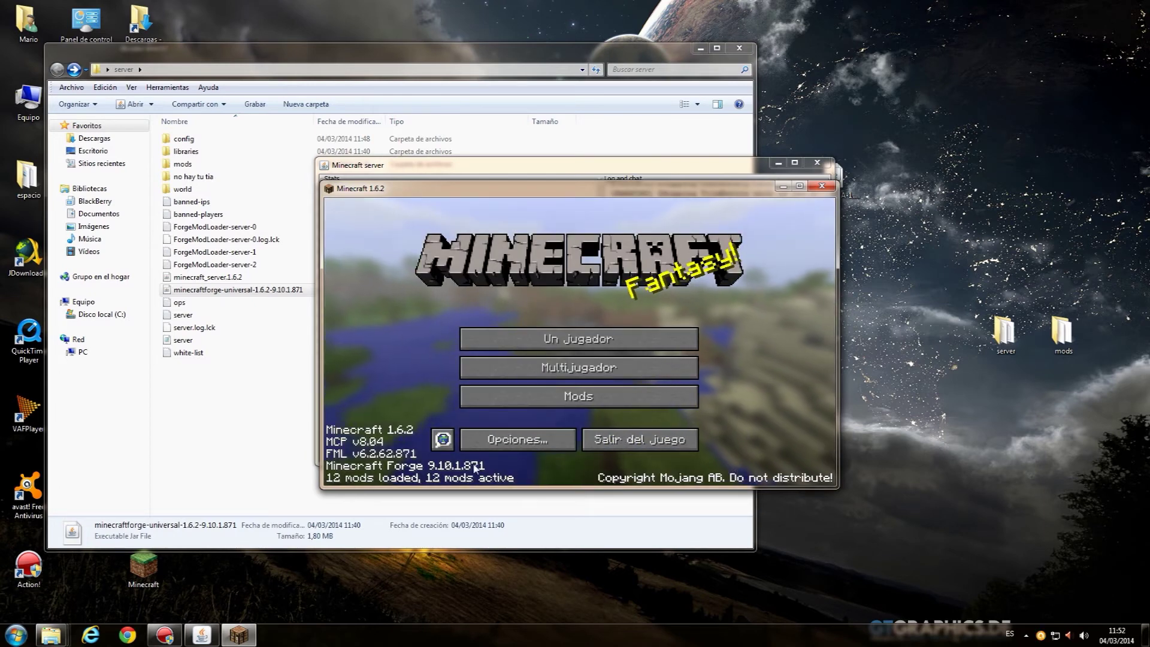
click(546, 367)
click(543, 324)
click(542, 304)
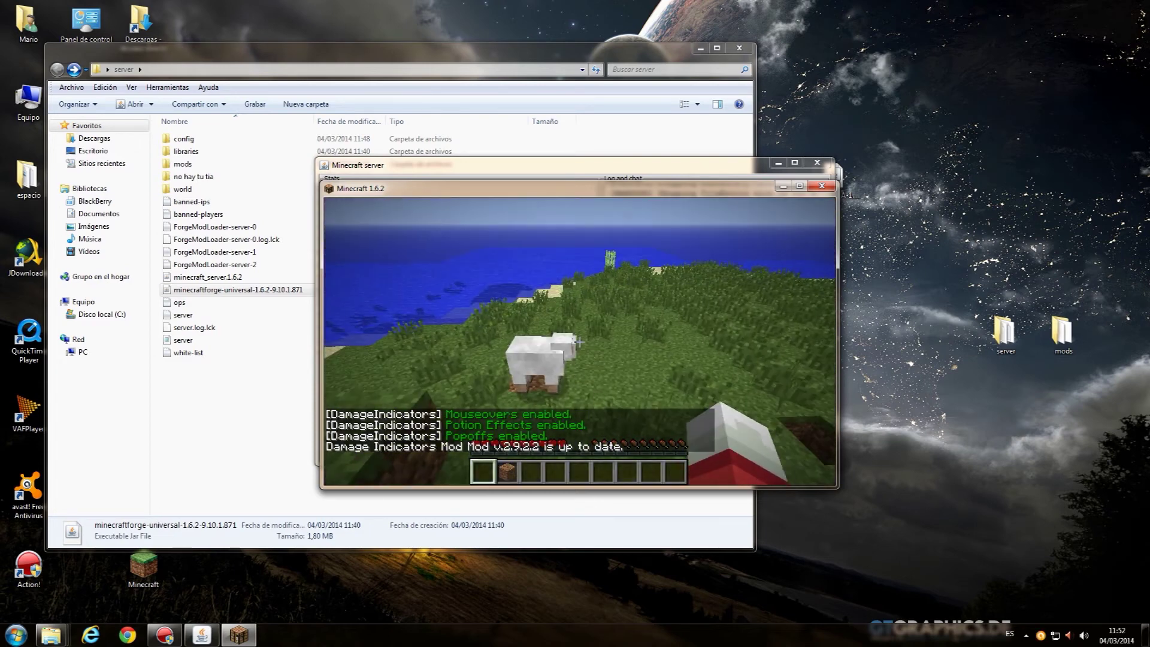
Step: Page through the item list in the inventory to look for BuildCraft items, and maximize the game window
key(e)
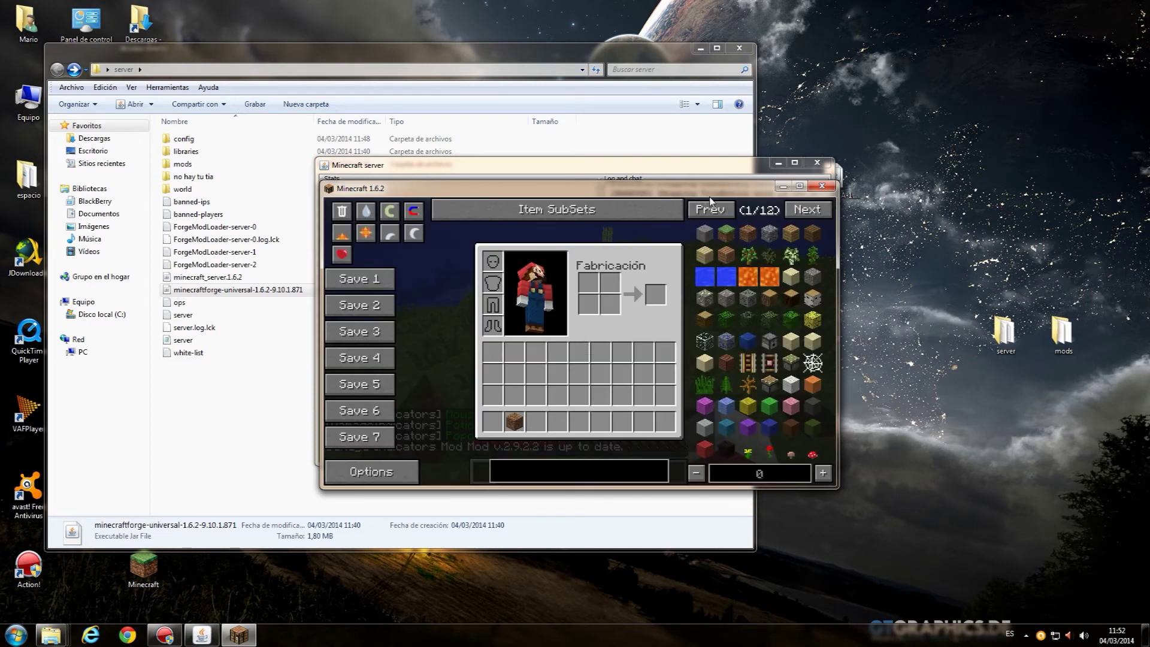
key(e)
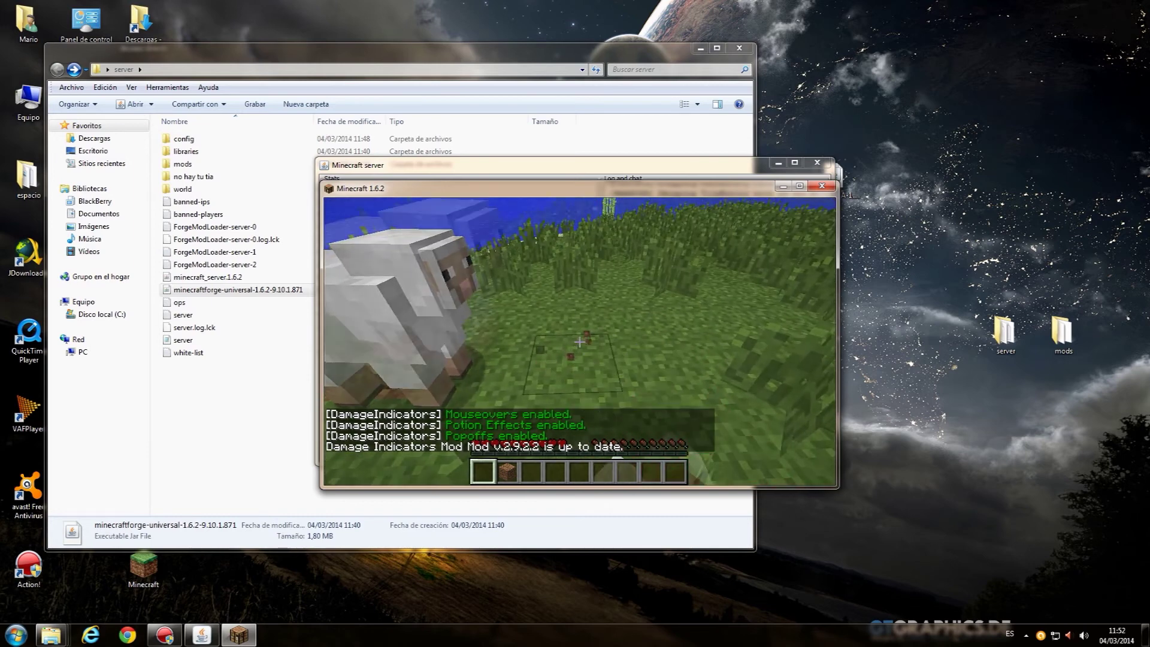
key(e)
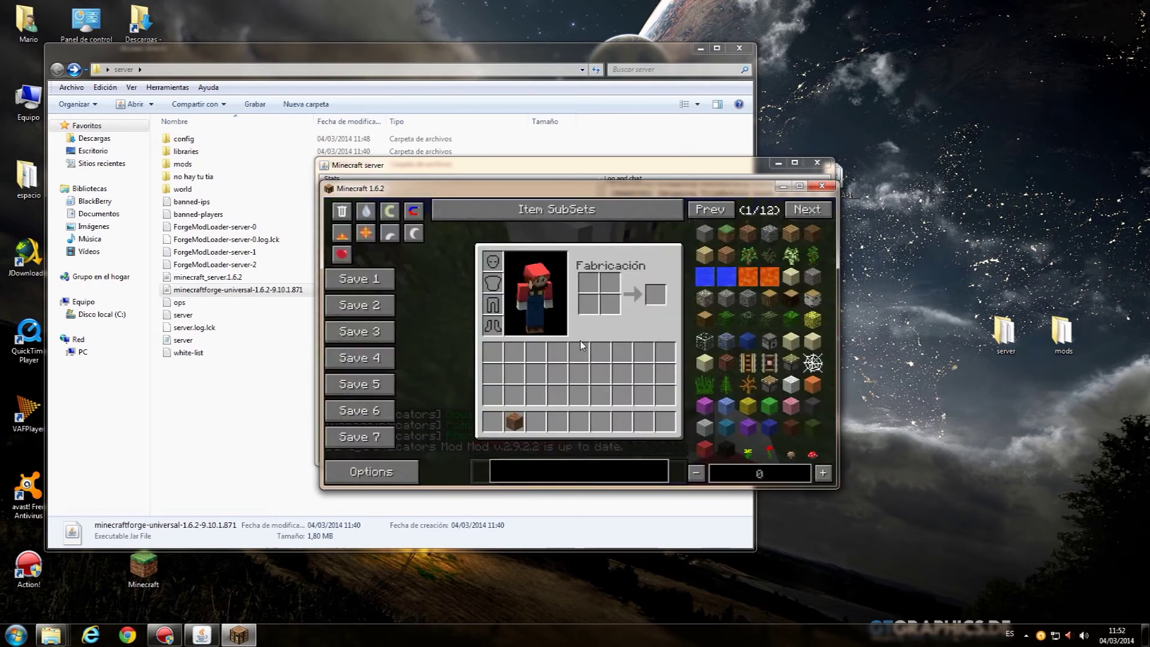
click(727, 211)
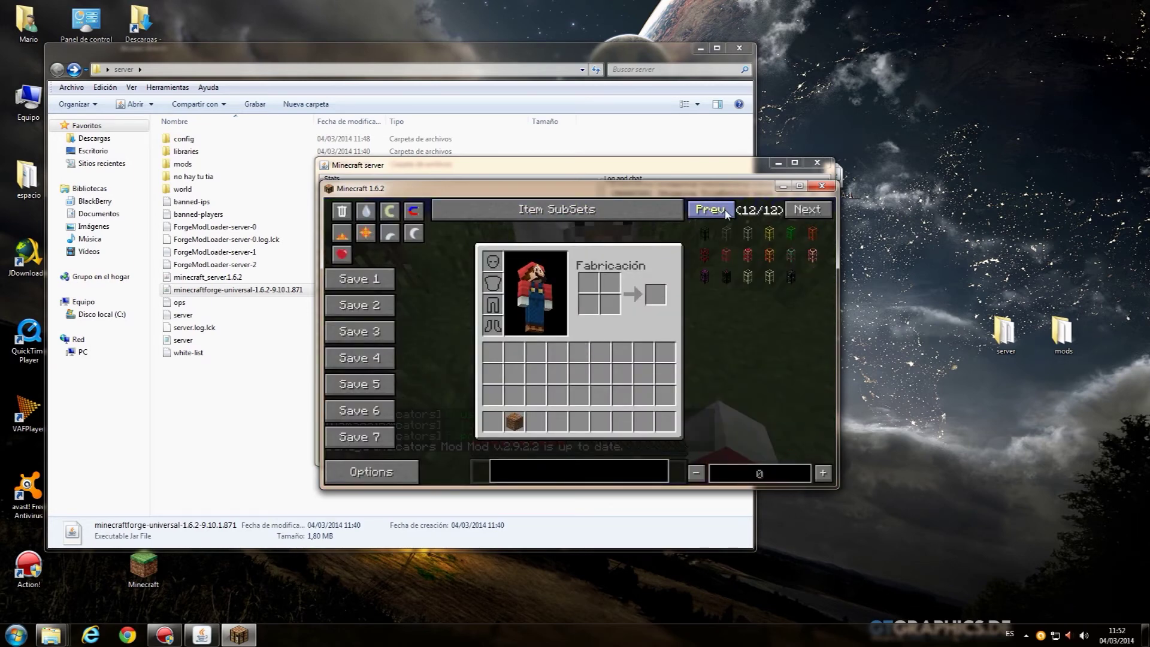
click(729, 210)
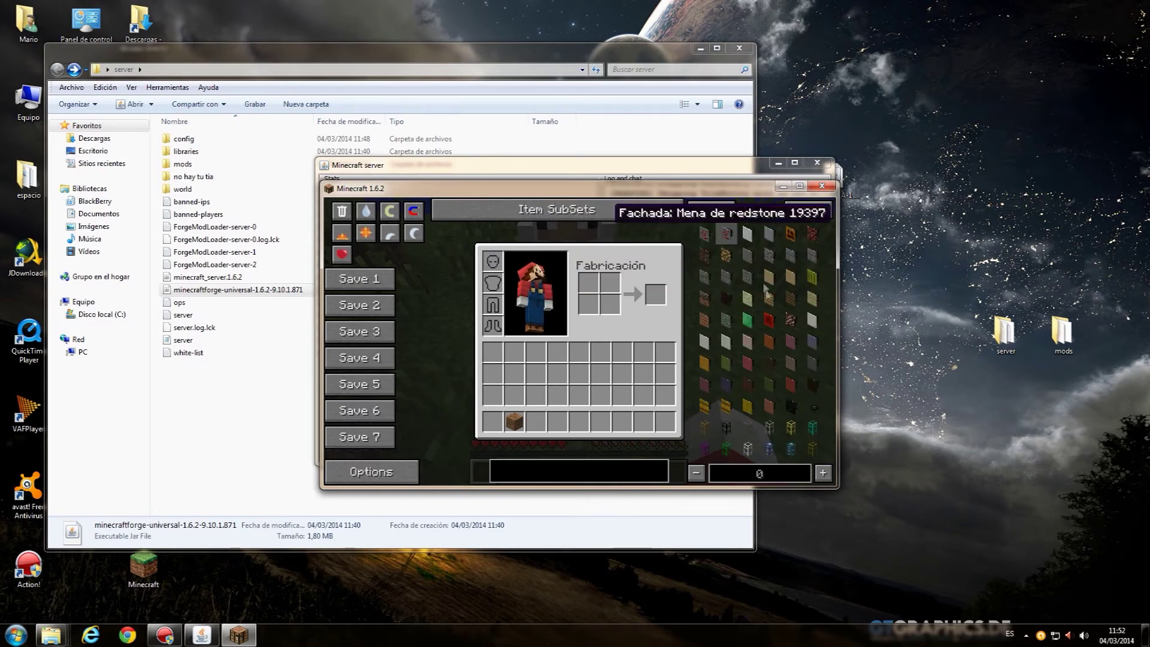
click(799, 187)
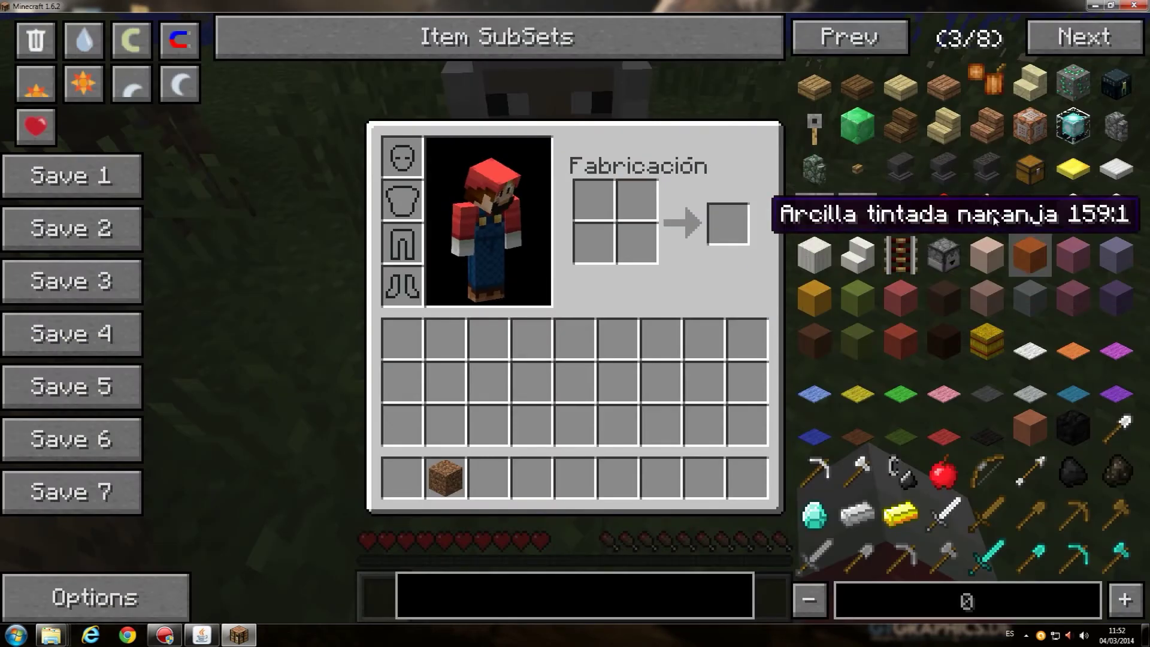
Step: Go to page 7 of the item list, try to take Fachada: Lana and neighbouring facades, and close the inventory
click(894, 30)
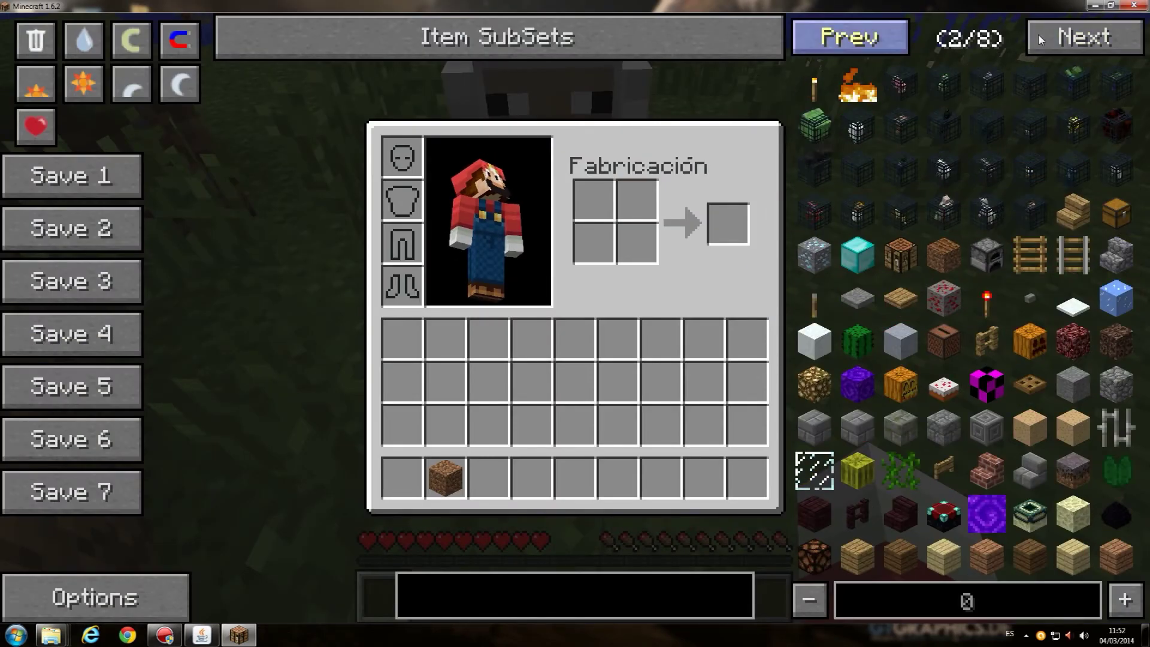
click(804, 33)
click(803, 33)
click(804, 34)
click(905, 355)
click(906, 358)
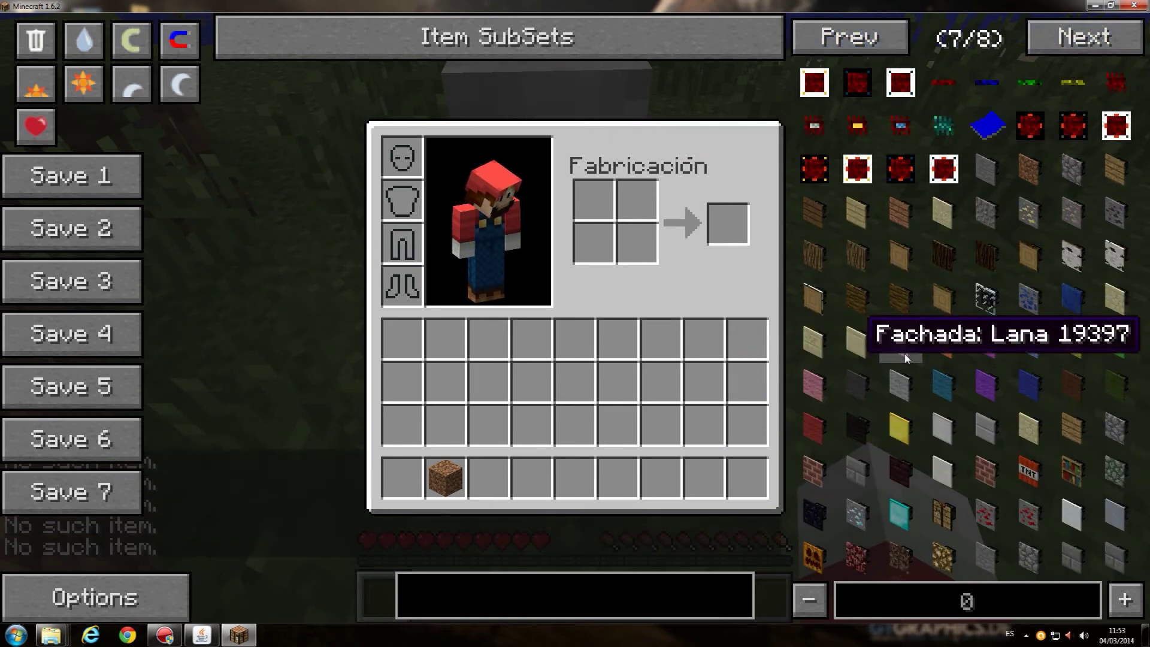
click(902, 402)
click(904, 327)
click(905, 327)
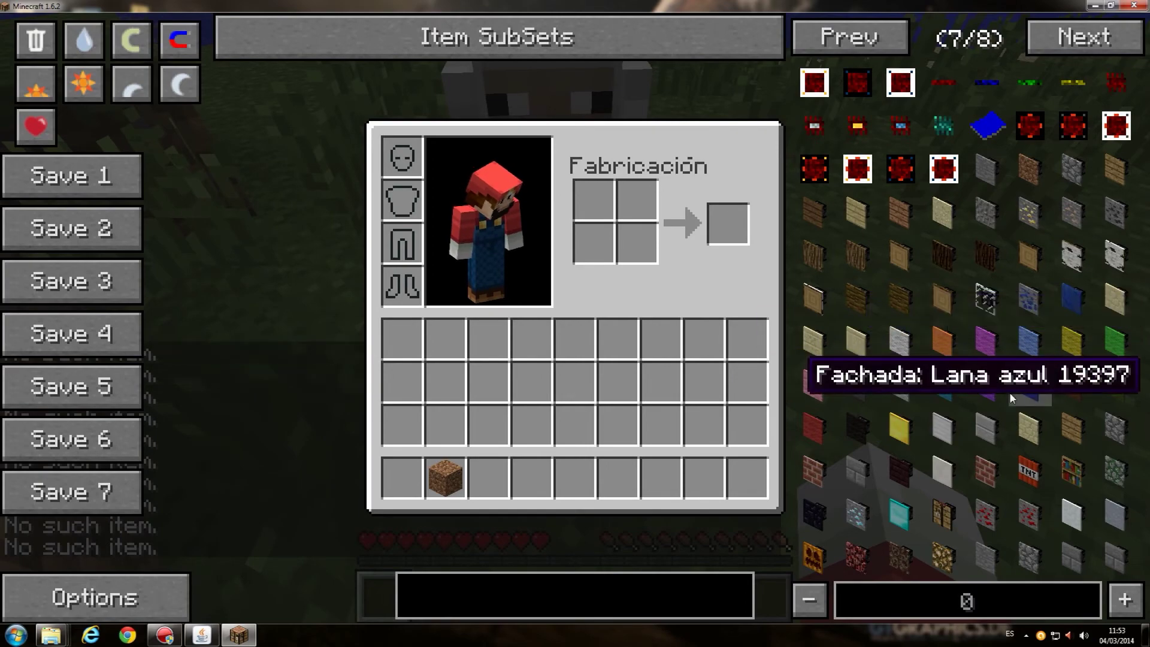
key(e)
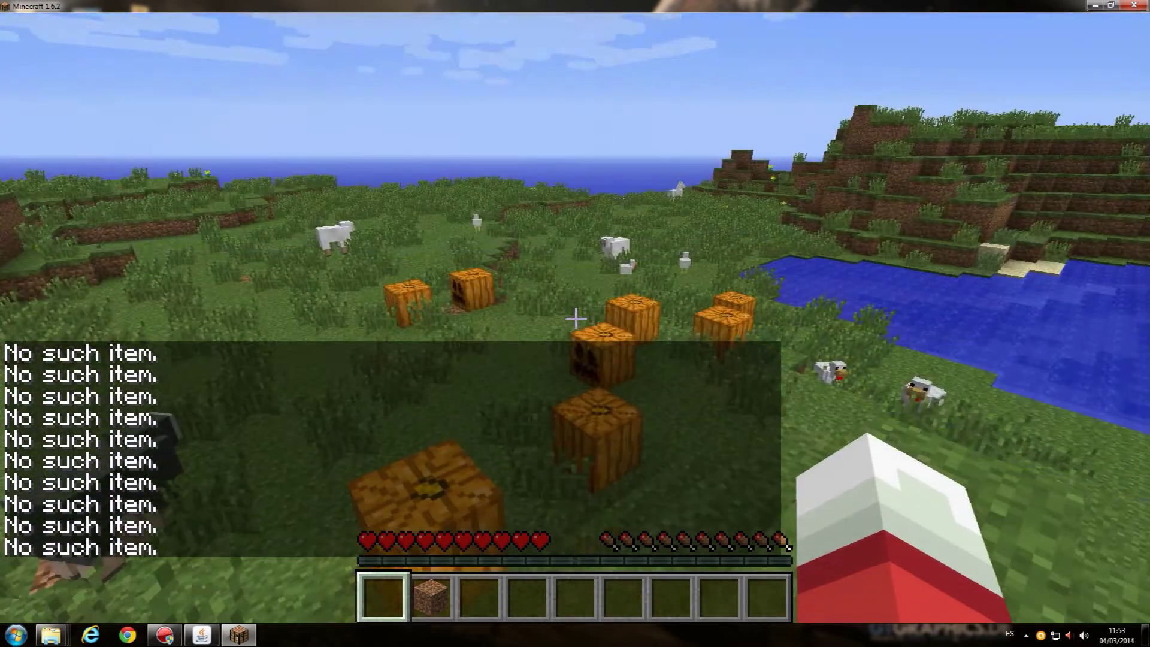
Step: Disconnect from the multiplayer server and close Minecraft
key(Escape)
click(539, 439)
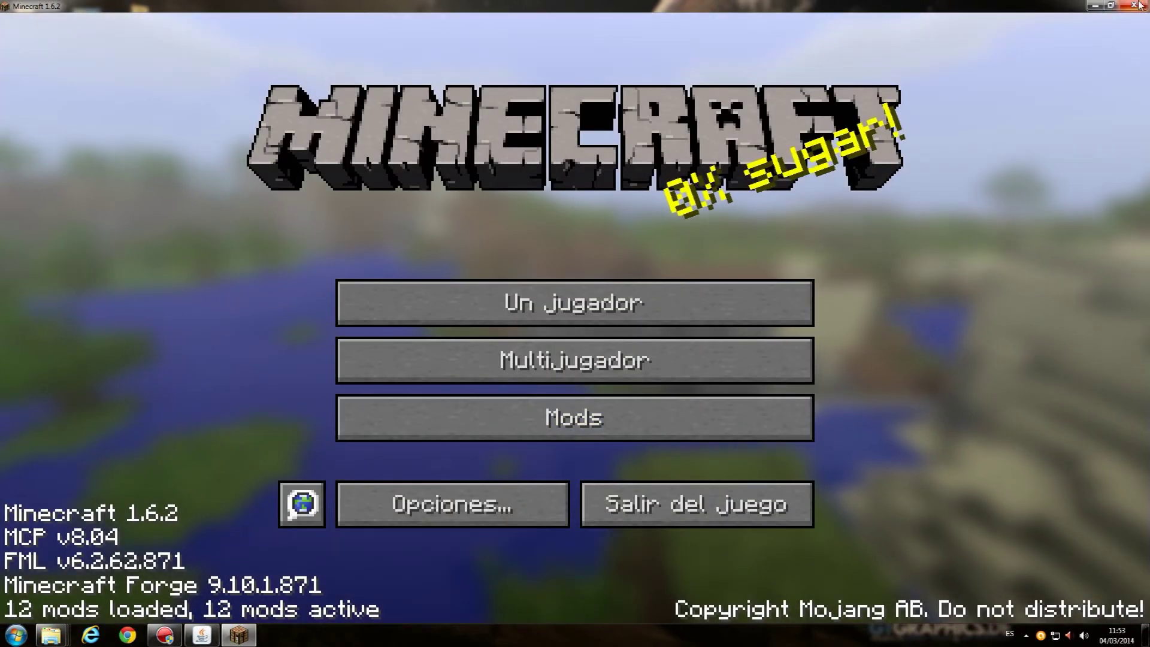
click(1140, 6)
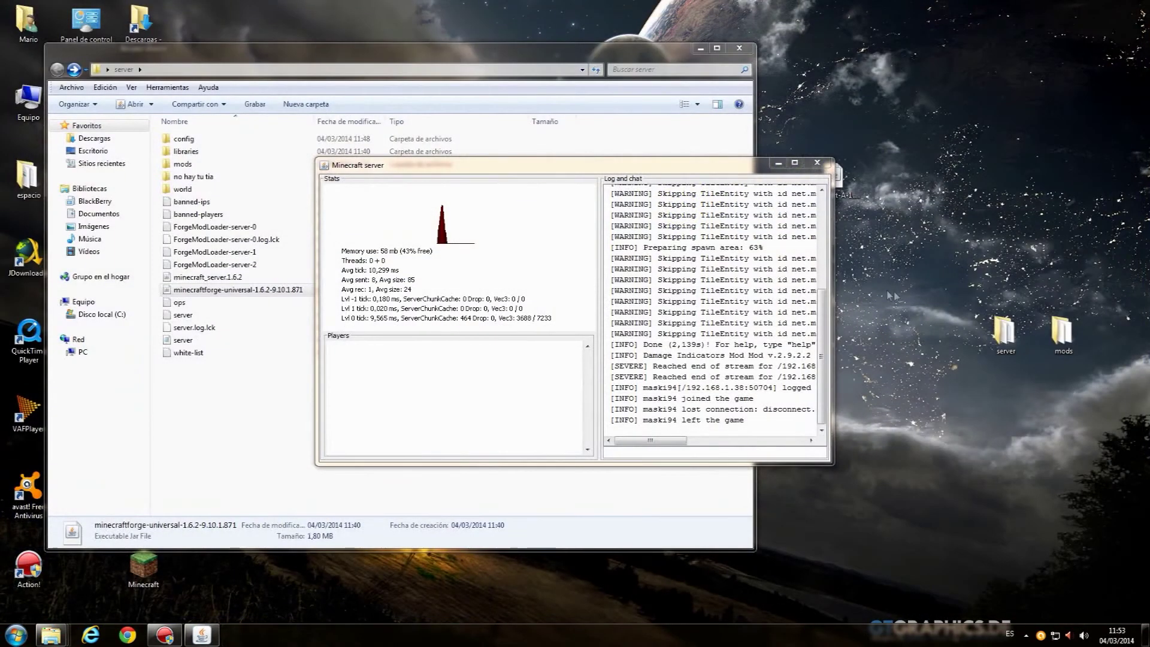
Step: Shut down the running server and move the buildcraft-A-1.6.2-4.1.2 file from the desktop back into the server's mods folder
click(818, 167)
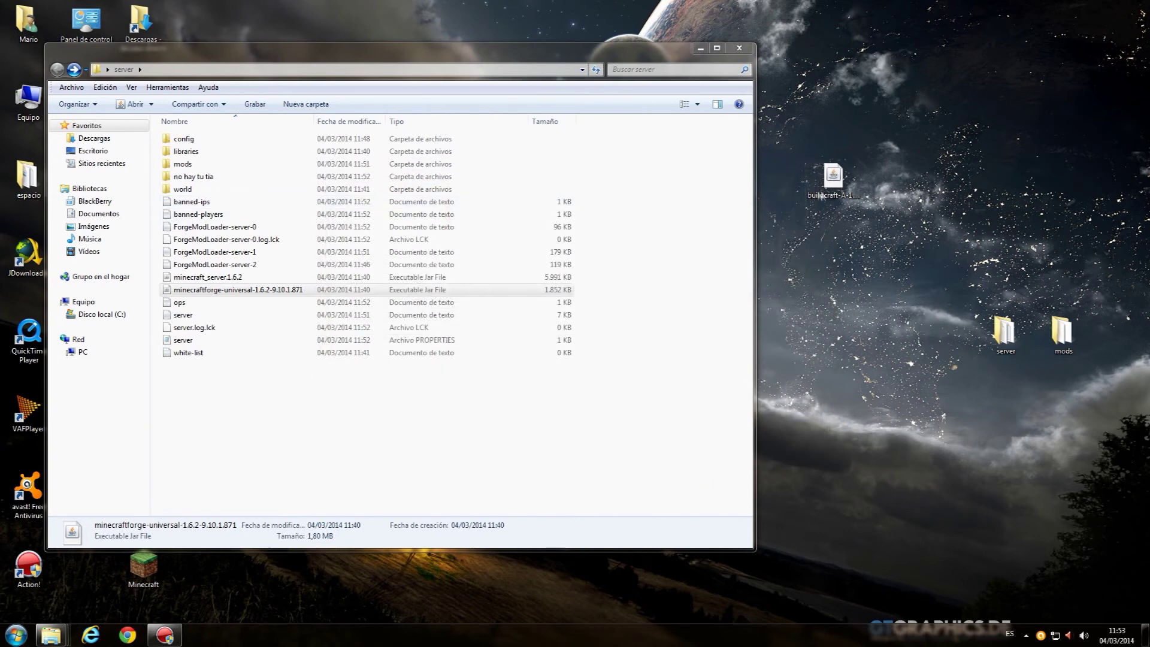
drag(848, 178, 196, 165)
double_click(196, 165)
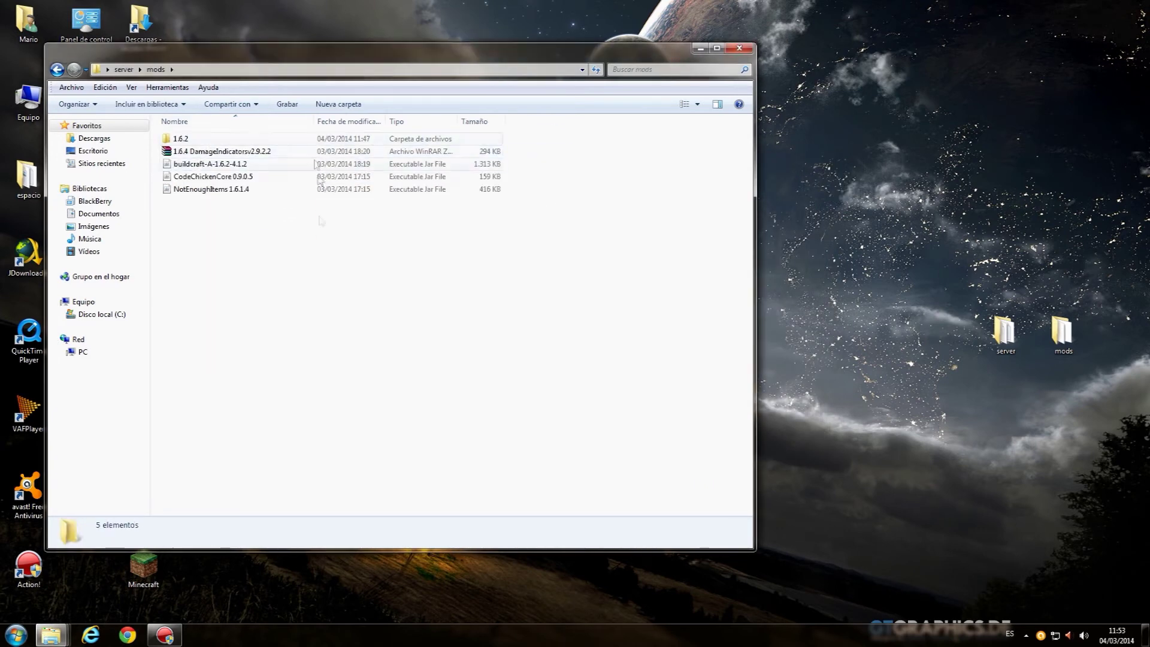
Step: Launch Minecraft 1.6.2-Forge9.10.1.871 and check the multiplayer server list
double_click(141, 575)
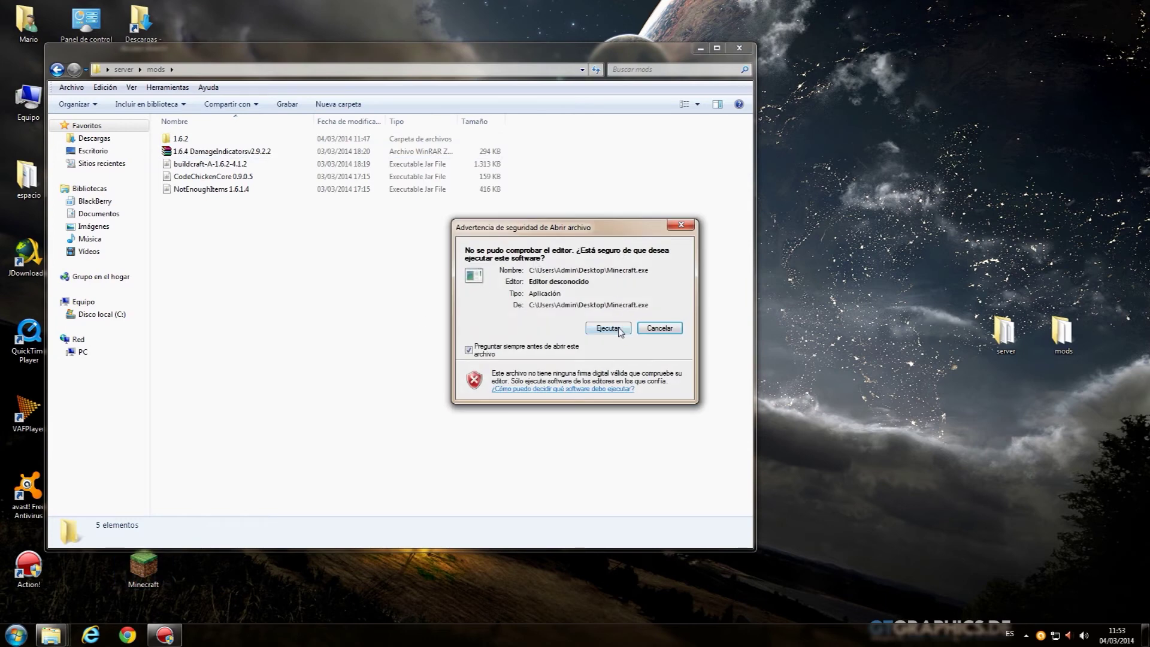
click(608, 328)
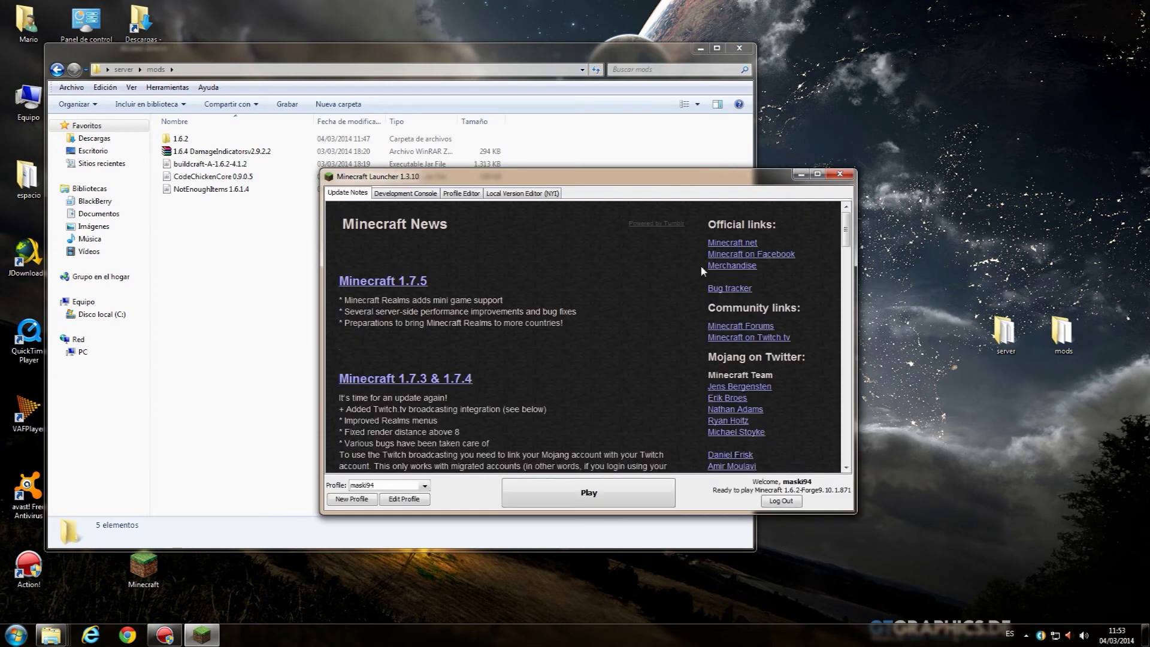
click(553, 493)
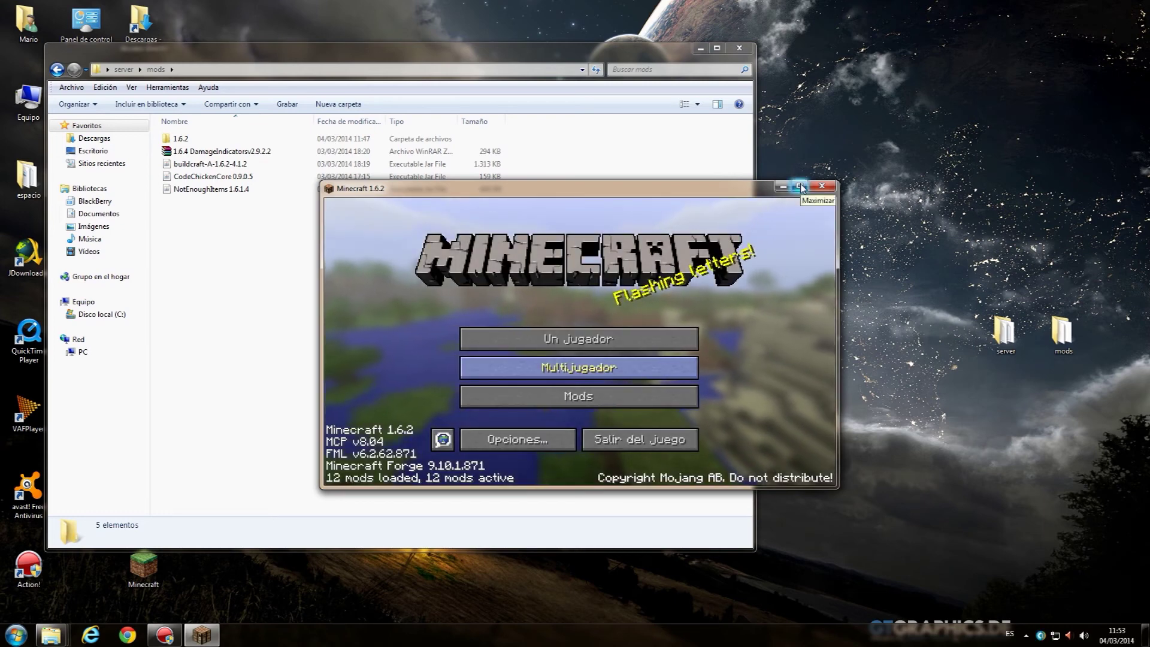
click(628, 368)
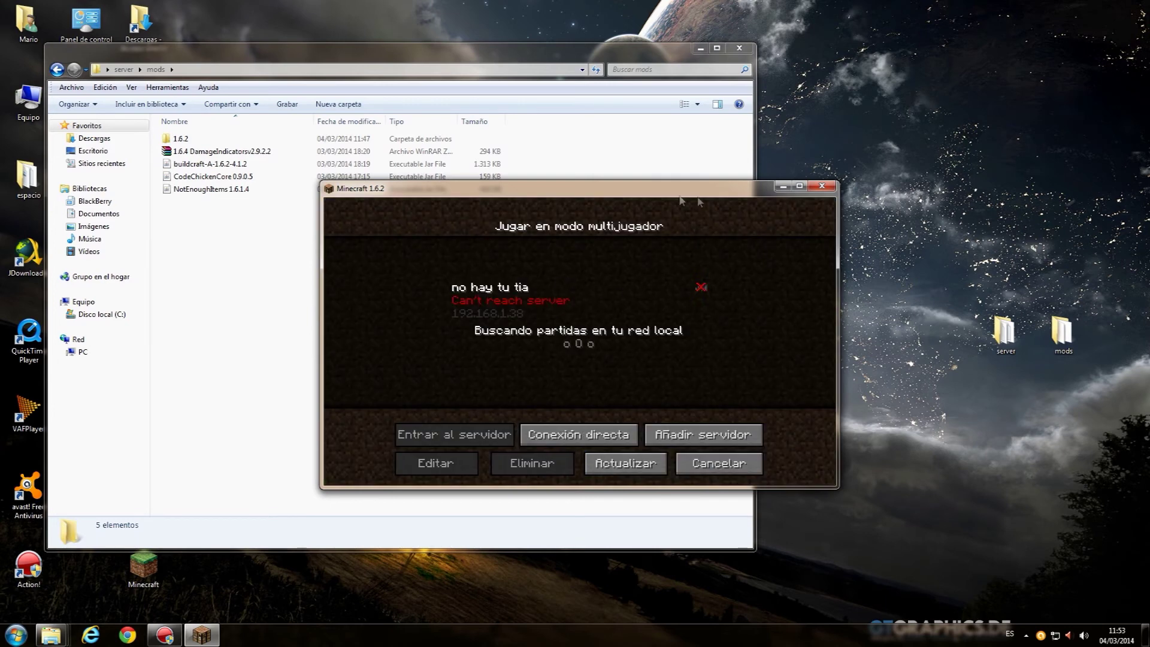
click(700, 459)
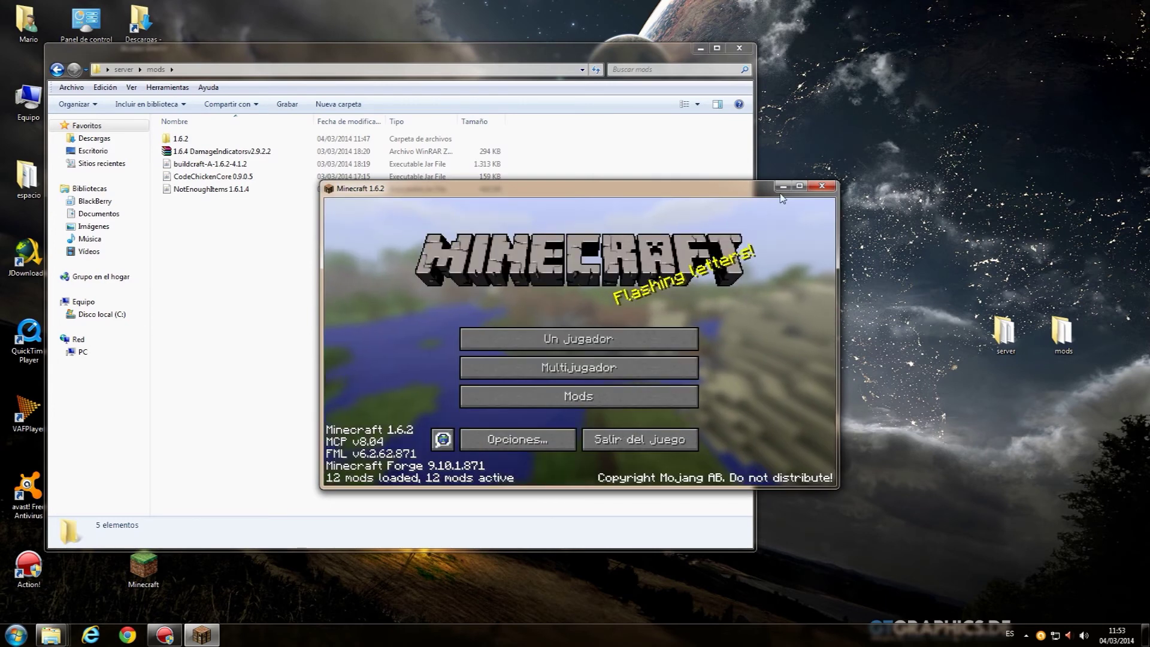
Step: Start the server with minecraftforge-universal-1.6.2-9.10.1.871 and move its window partly clear of the game window
click(57, 70)
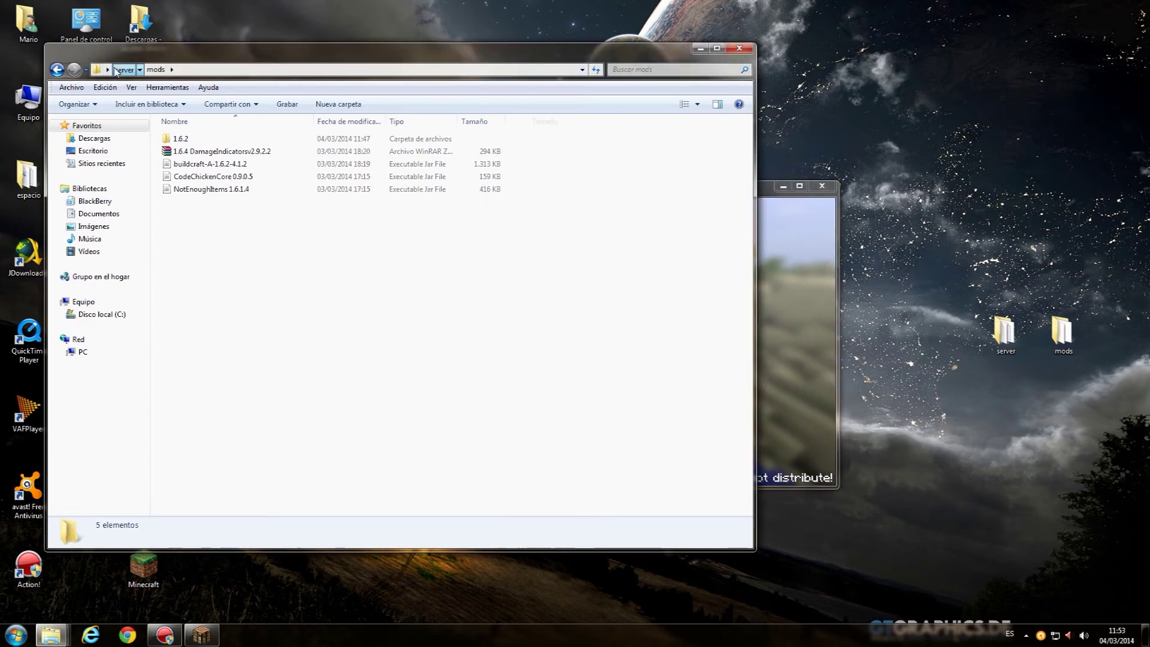
click(243, 289)
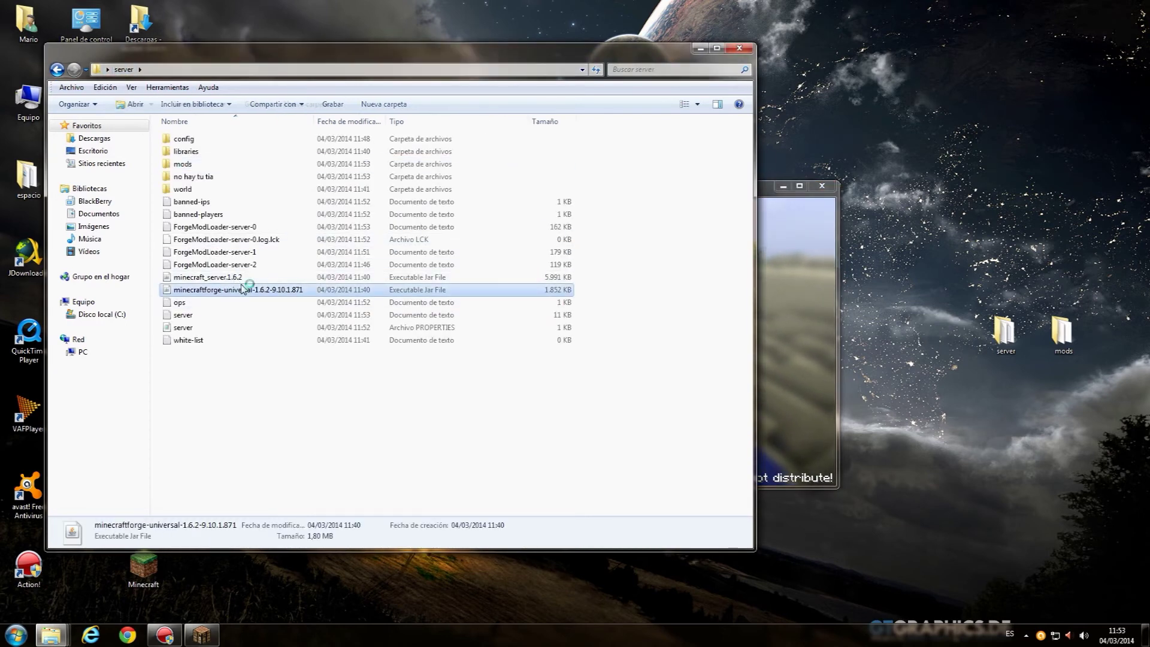
click(818, 268)
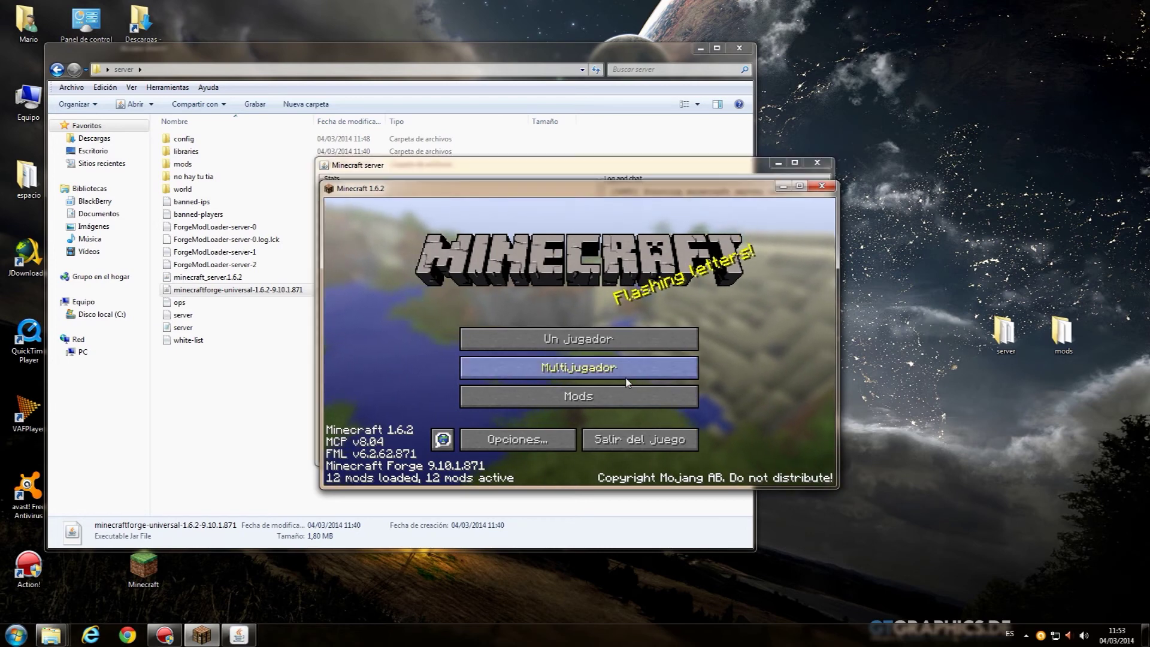
click(243, 636)
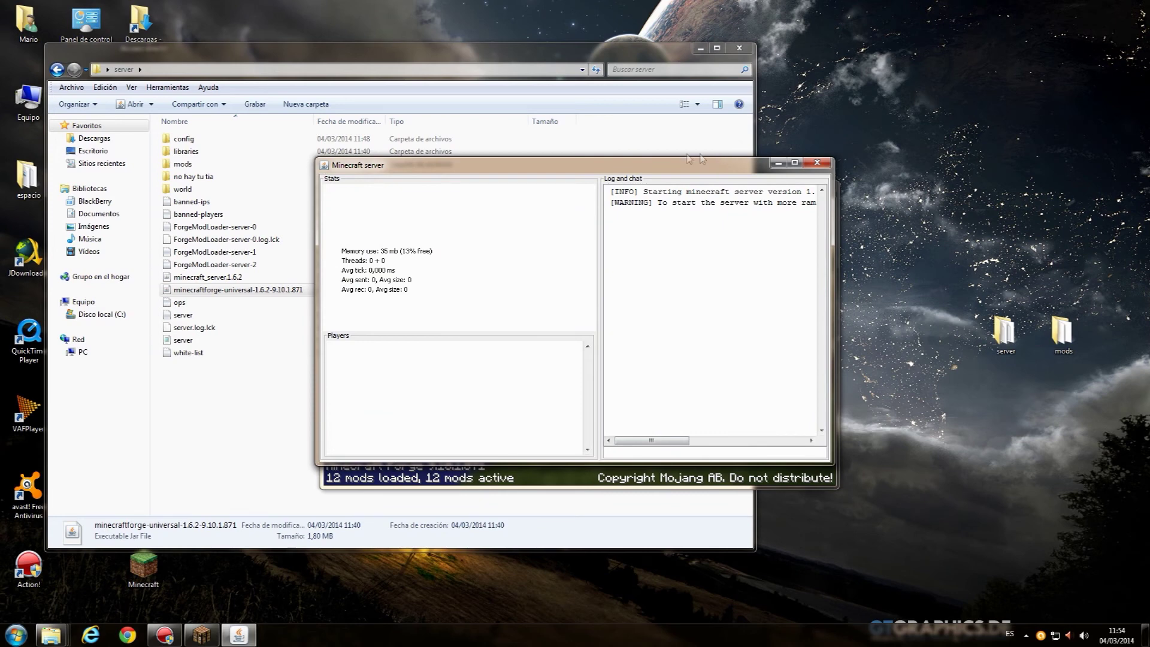
drag(569, 174, 339, 139)
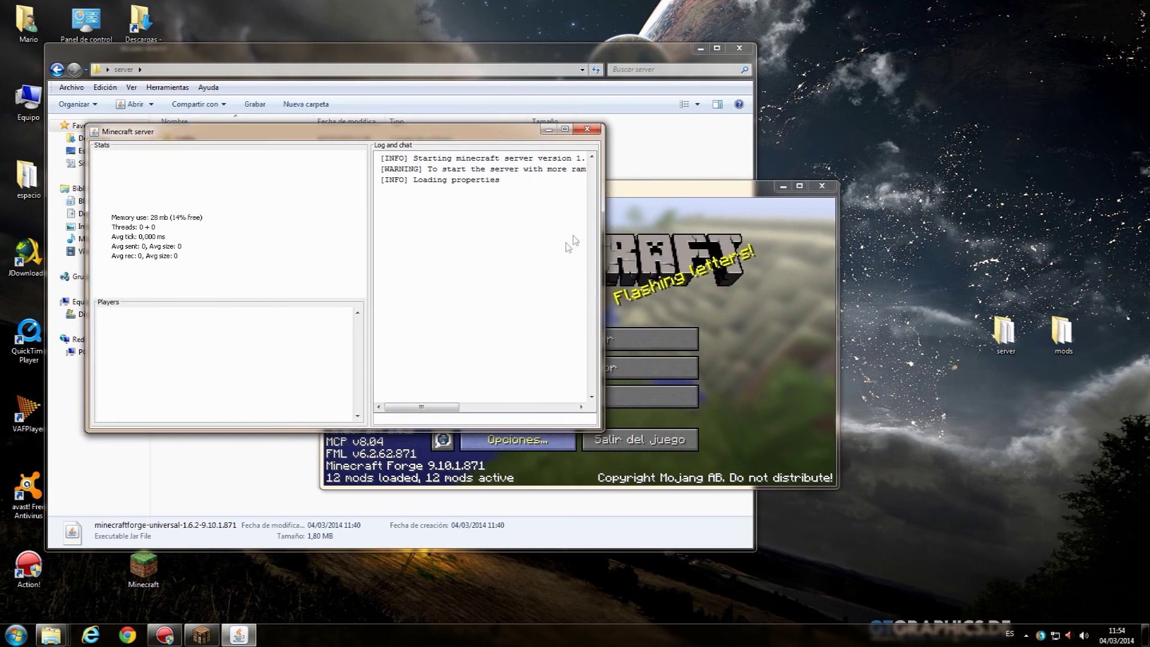